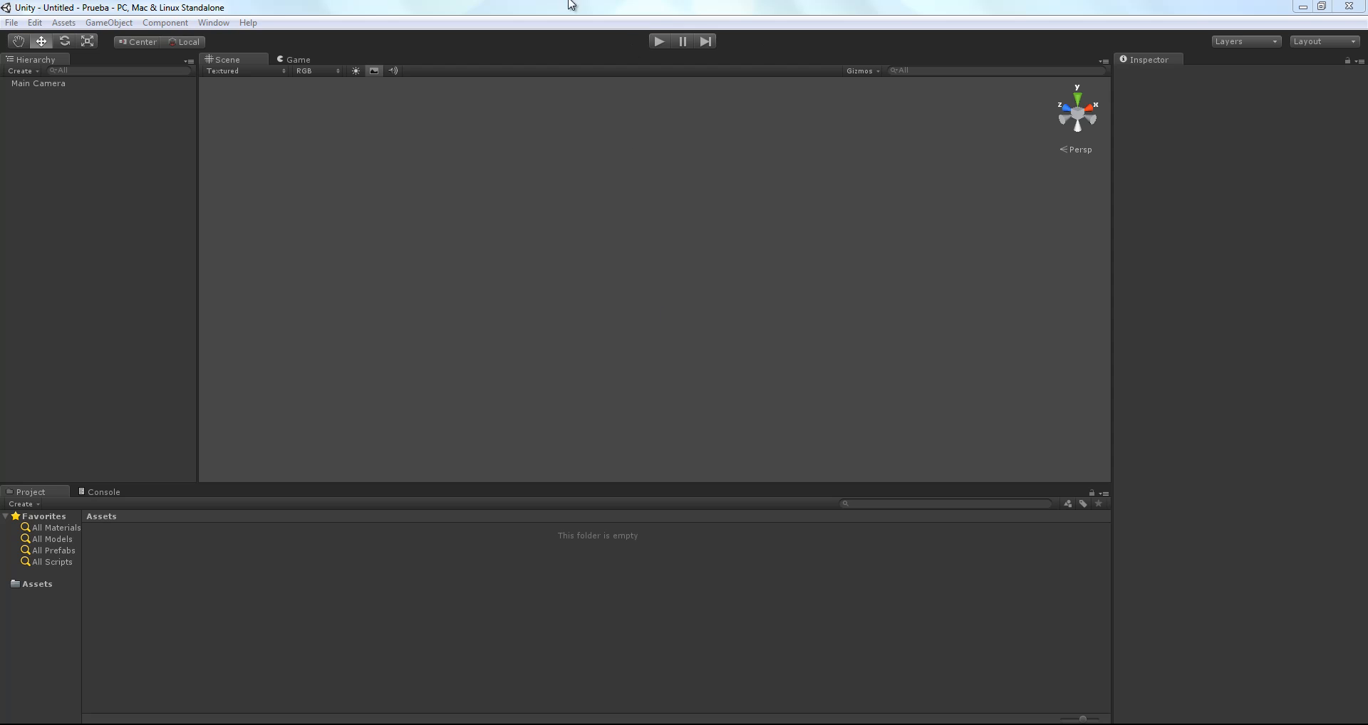
left_click(417, 6)
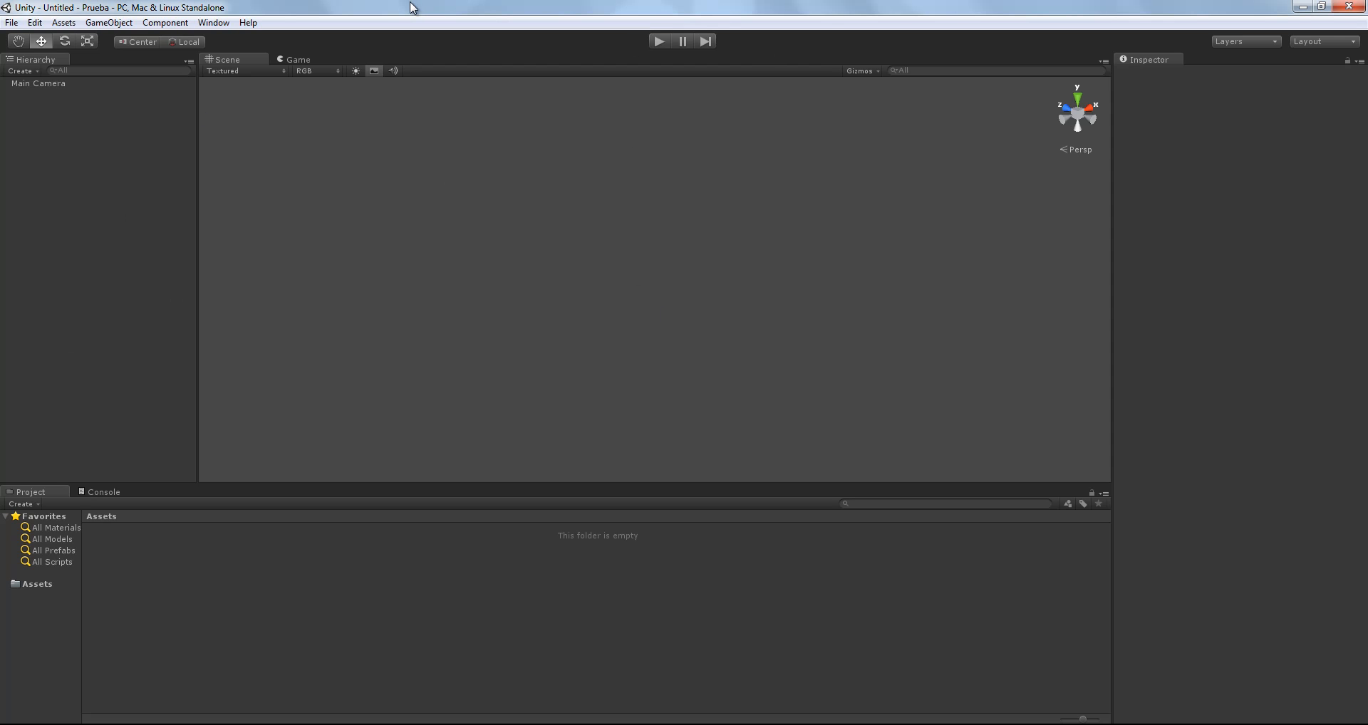
left_click(7, 24)
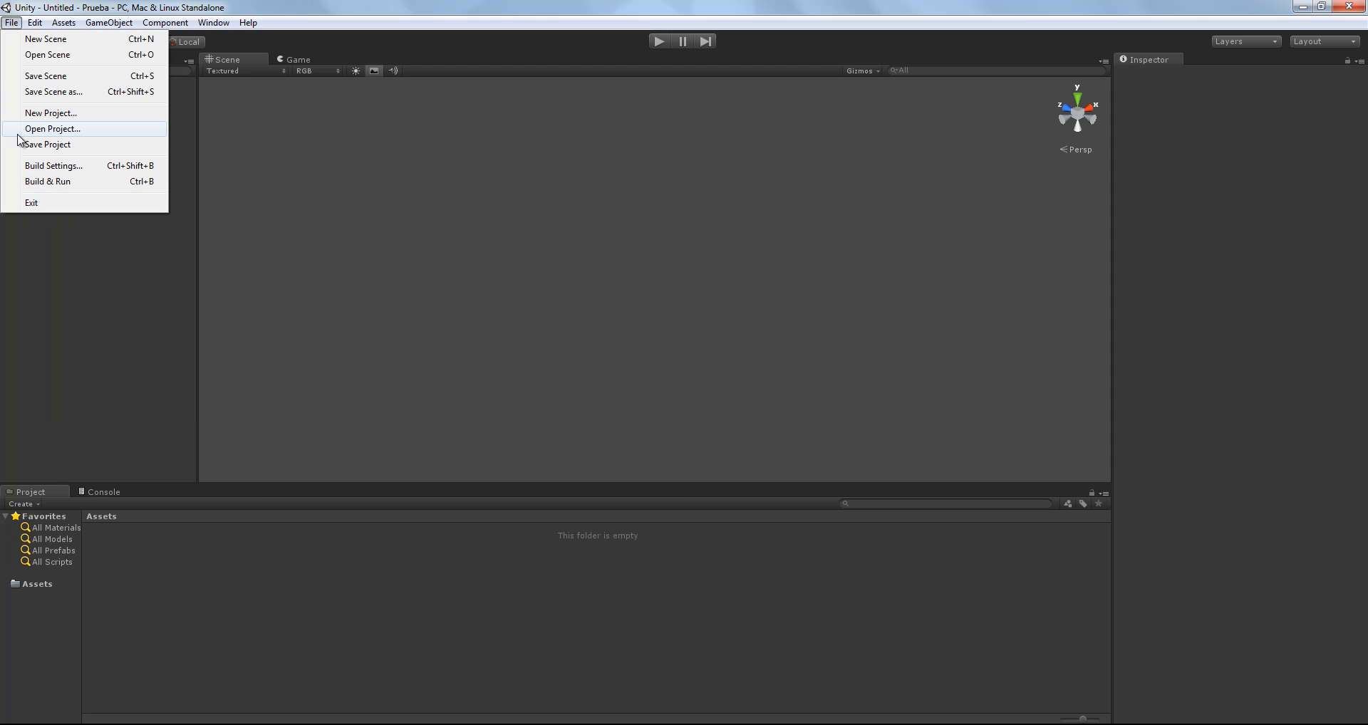
left_click(320, 7)
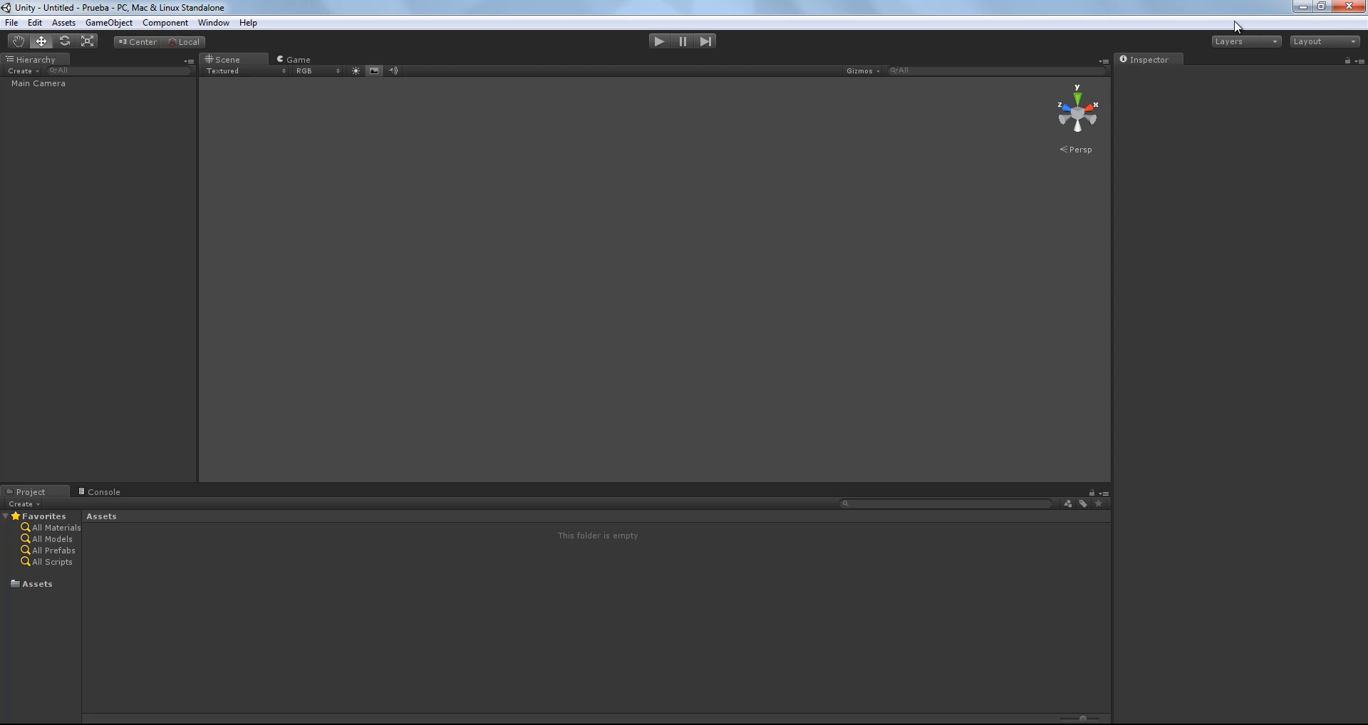
left_click(1247, 42)
left_click(1256, 42)
left_click(1327, 42)
left_click(1230, 9)
Step: Try the 2 by 3, 4 Split, Default, Tall and Wide window layouts in turn, ending on 2 by 3
left_click(1330, 41)
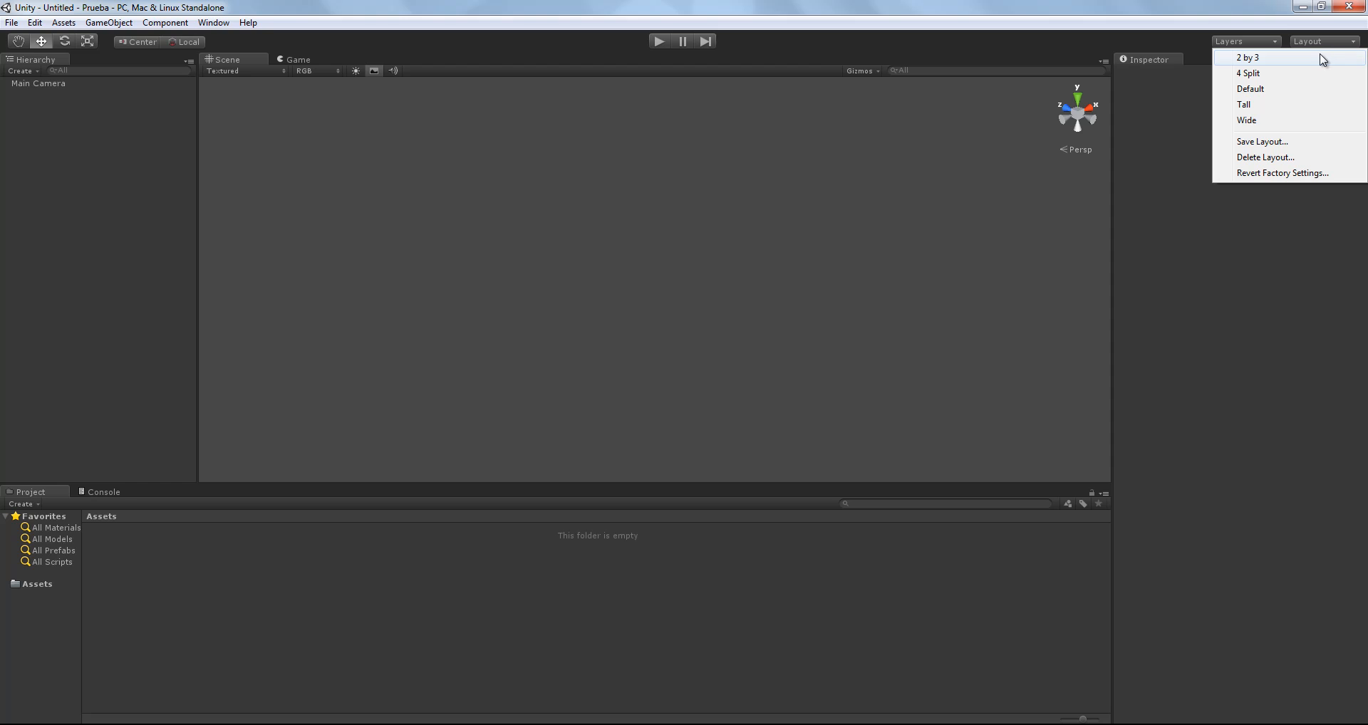
left_click(1322, 57)
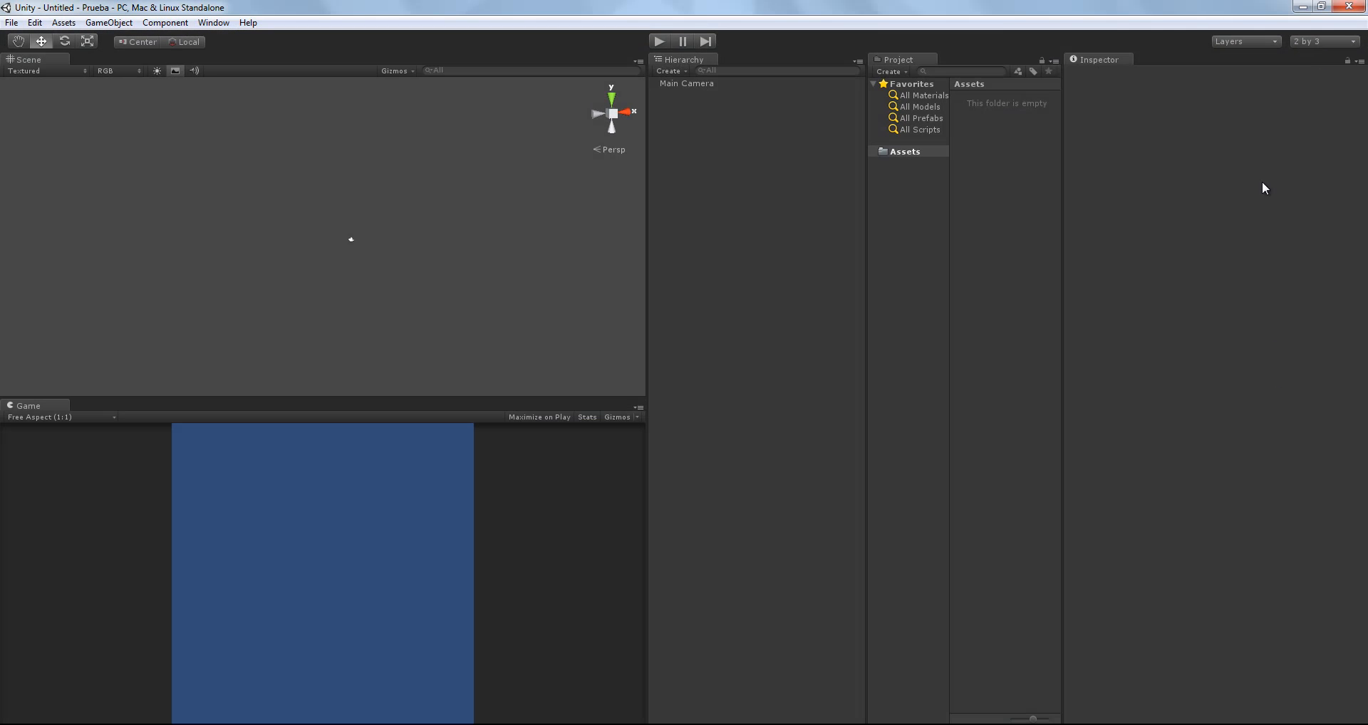
left_click(1318, 46)
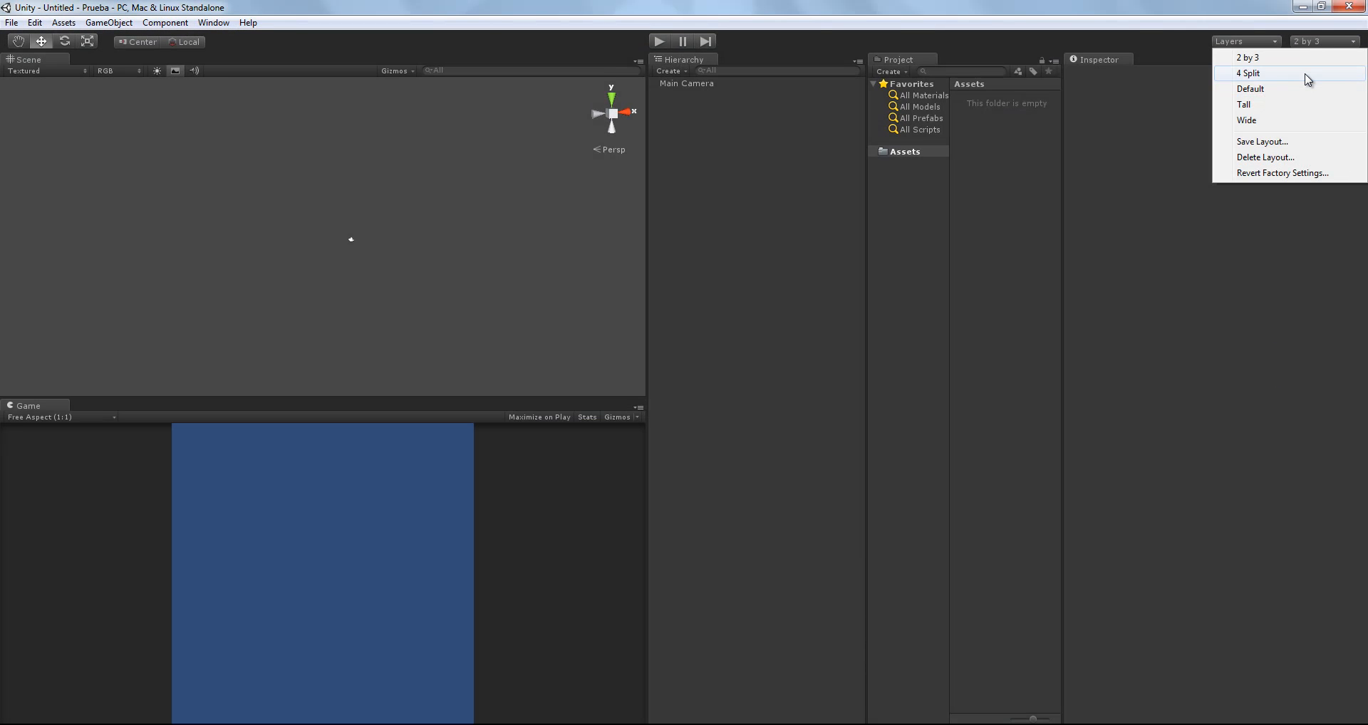
left_click(1304, 74)
left_click(1305, 40)
left_click(1301, 87)
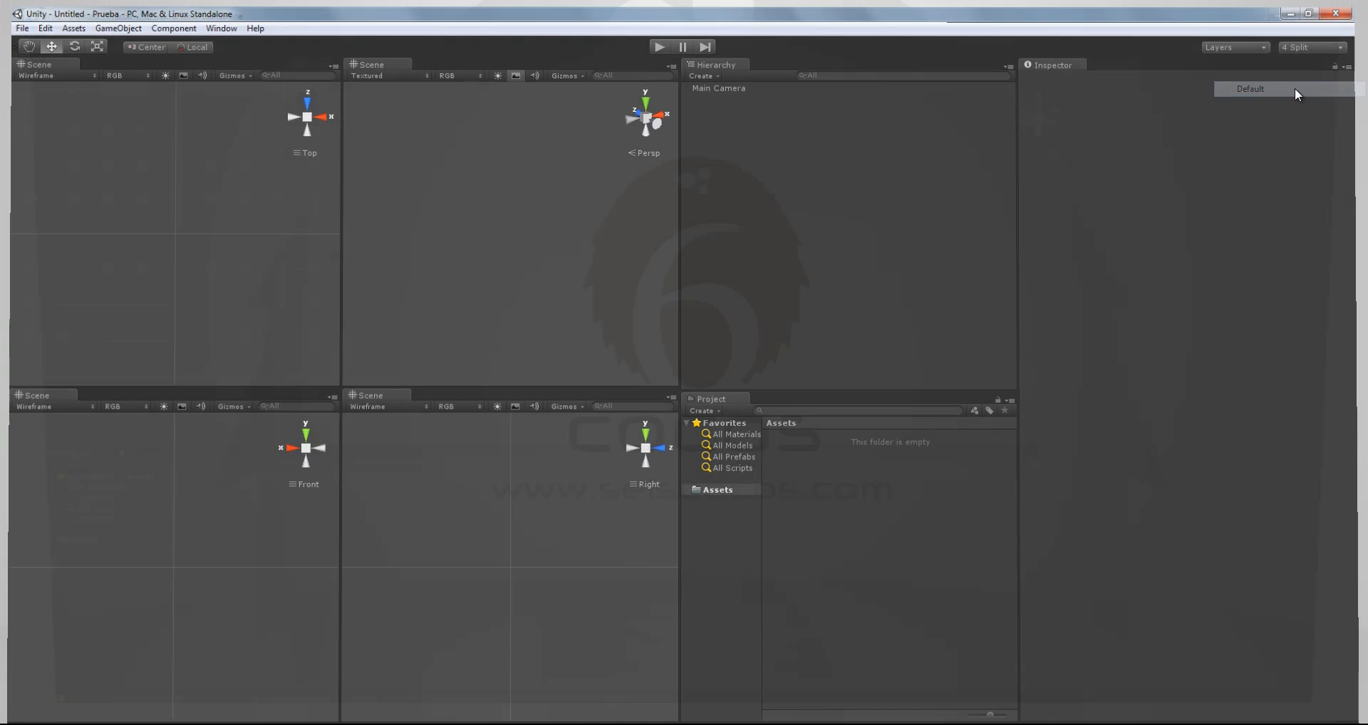
left_click(1316, 44)
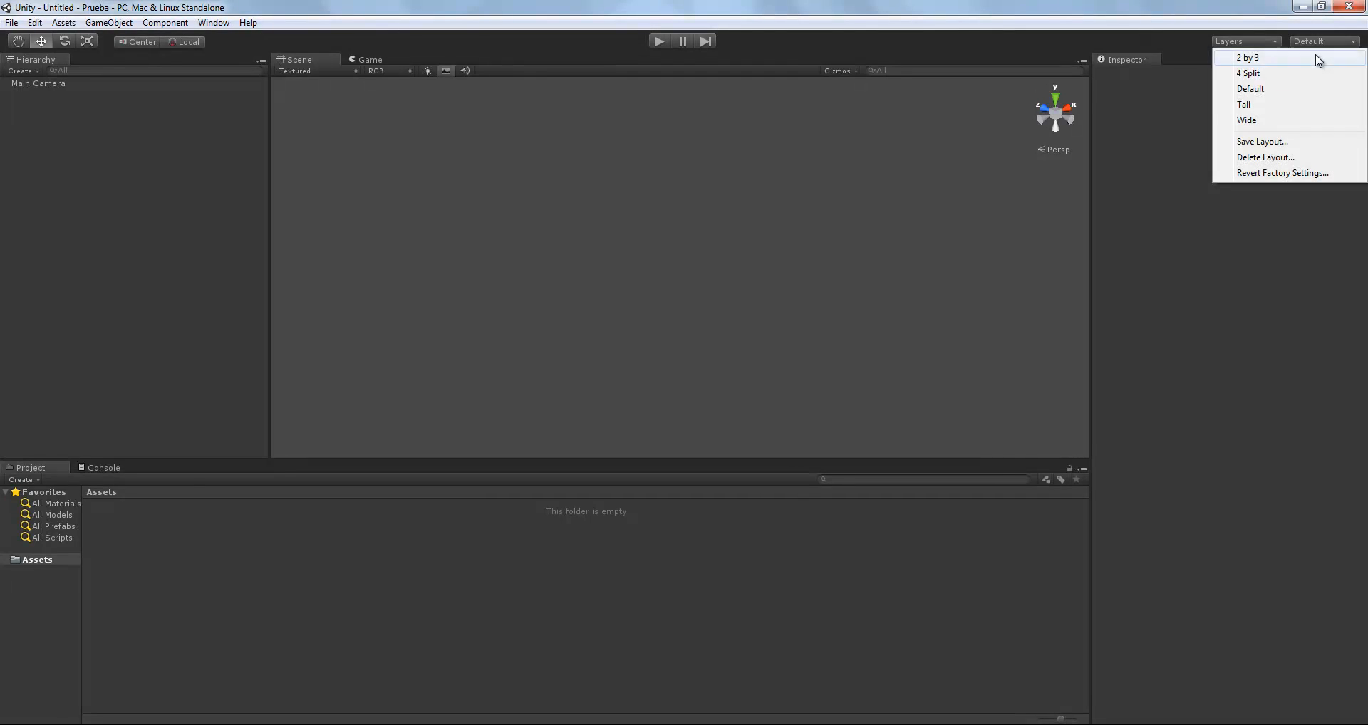
left_click(1301, 107)
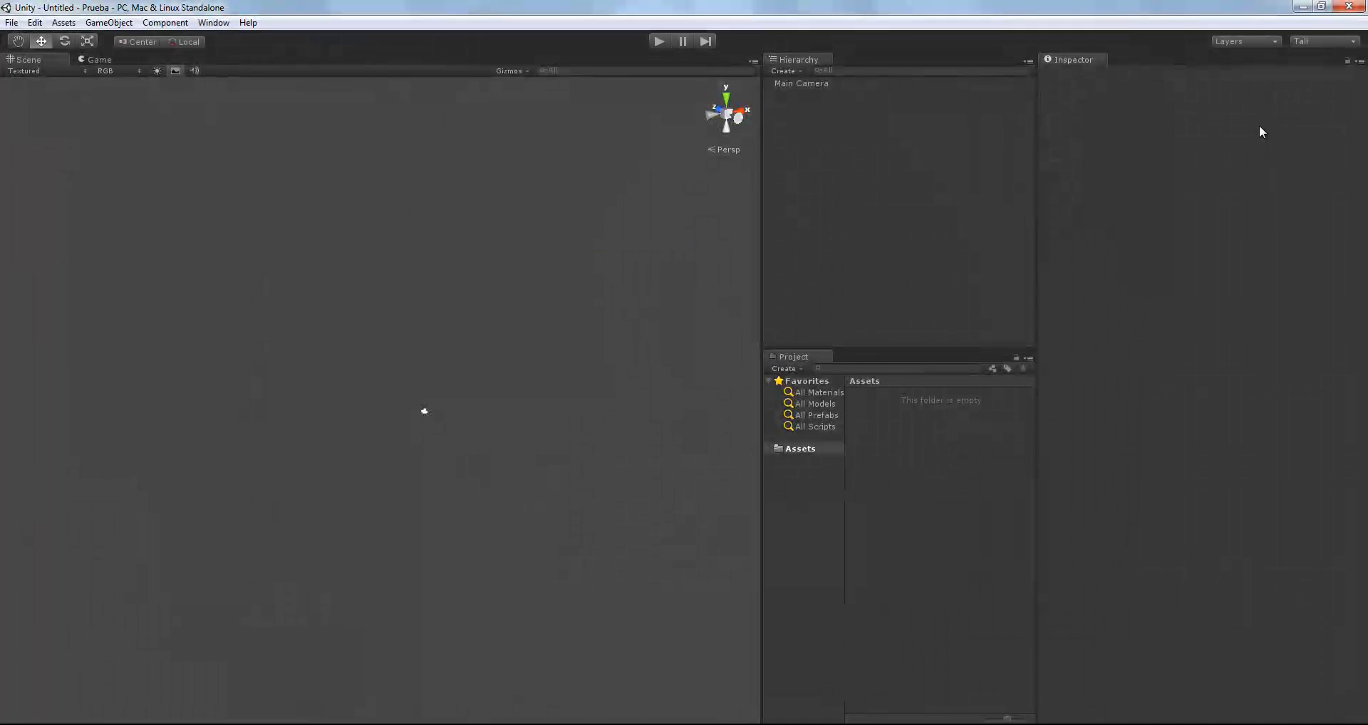
left_click(1314, 41)
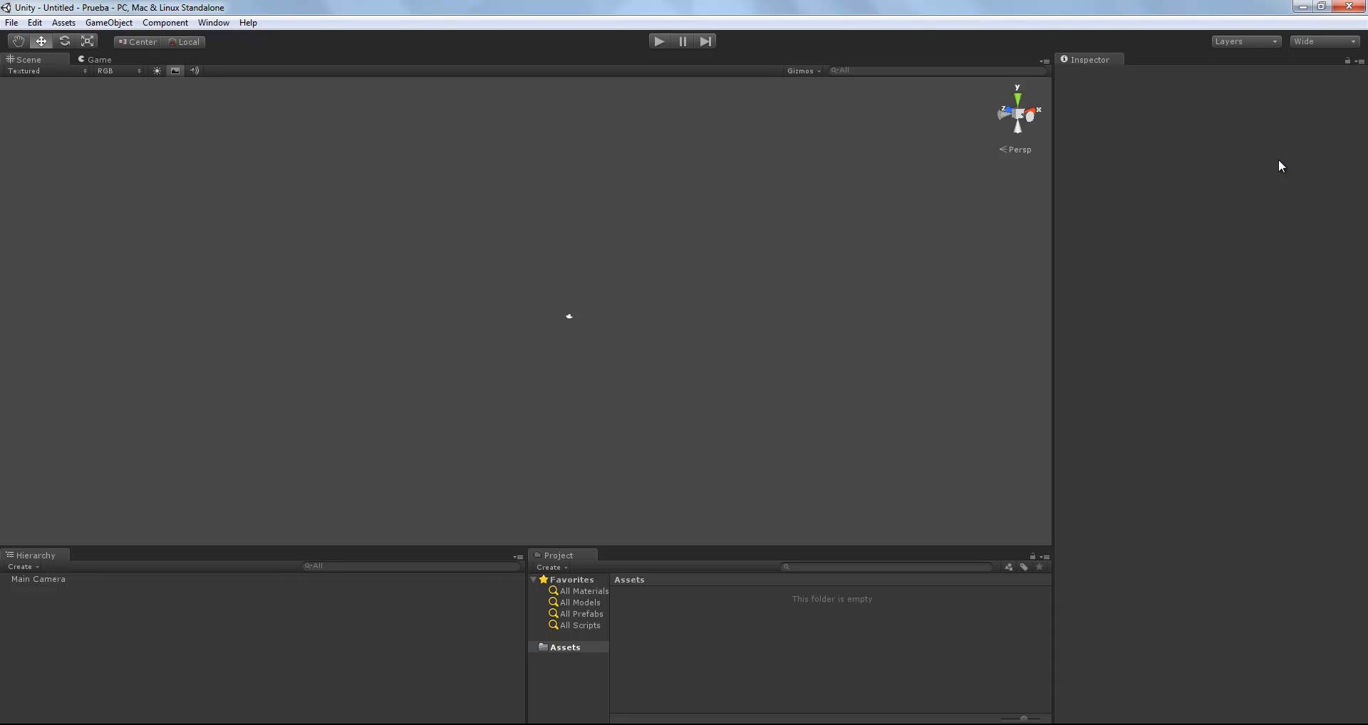
left_click(1298, 43)
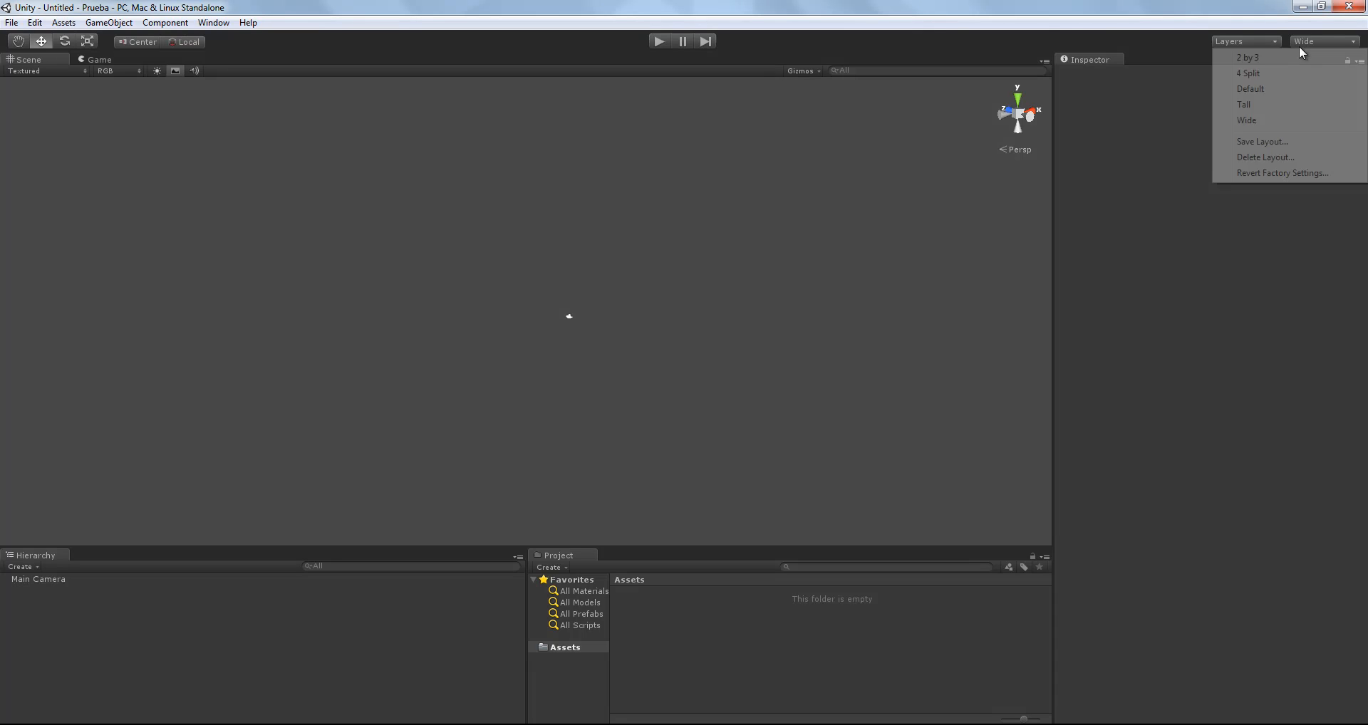
left_click(1153, 39)
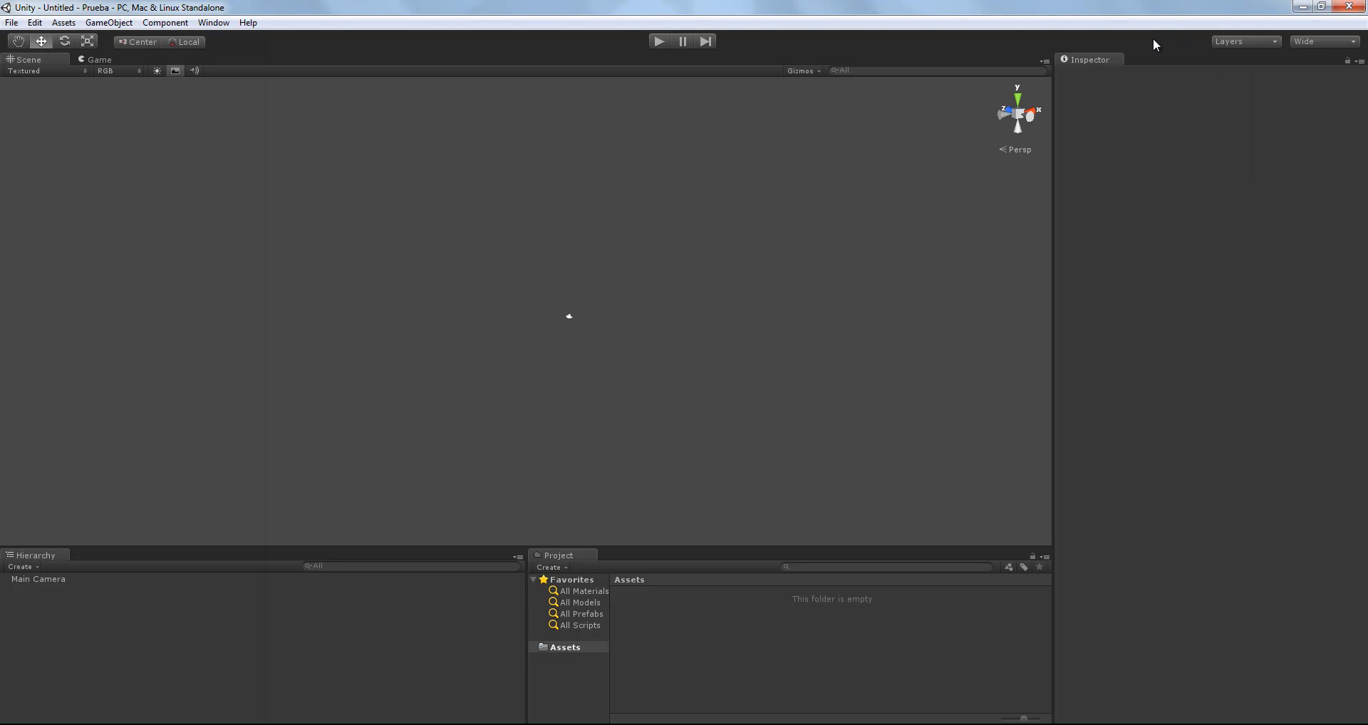
left_click(1327, 41)
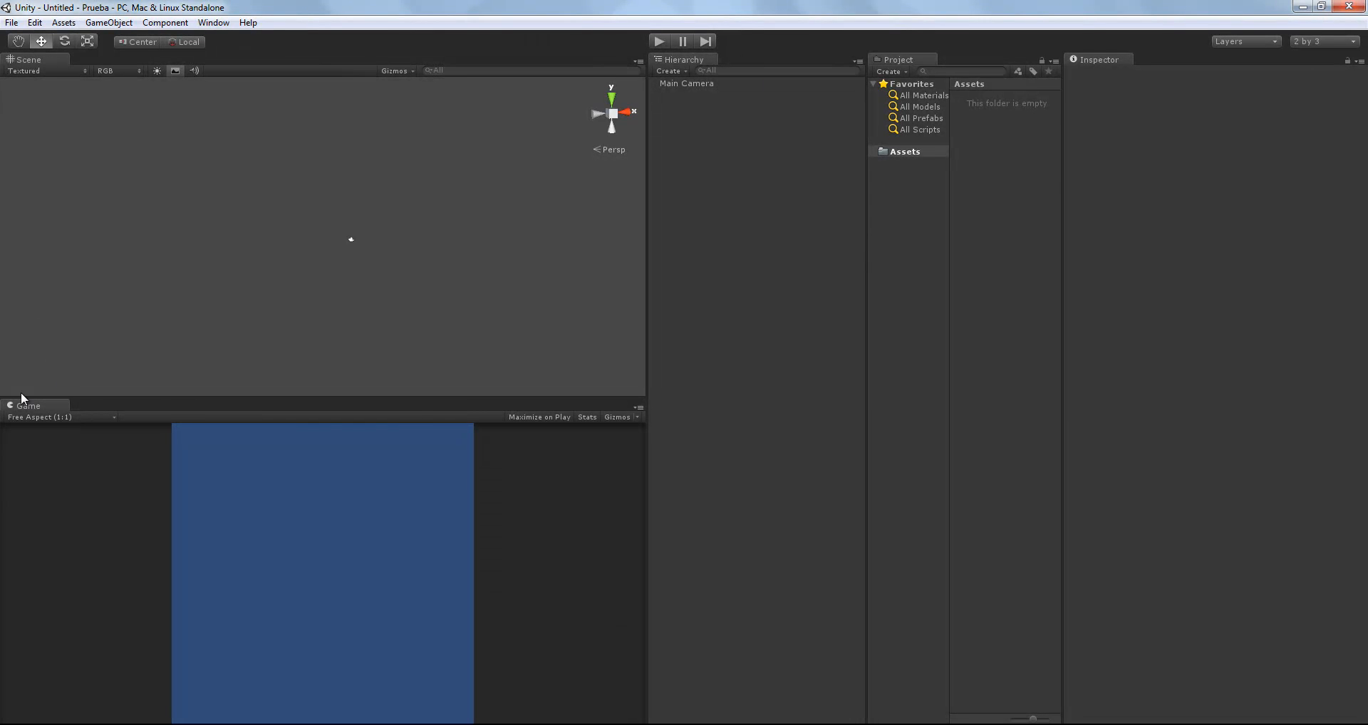
Step: Float the Game view and the Scene view, dock the Project panel beside the floating Scene, and close both floating windows
left_click_drag(27, 406, 298, 176)
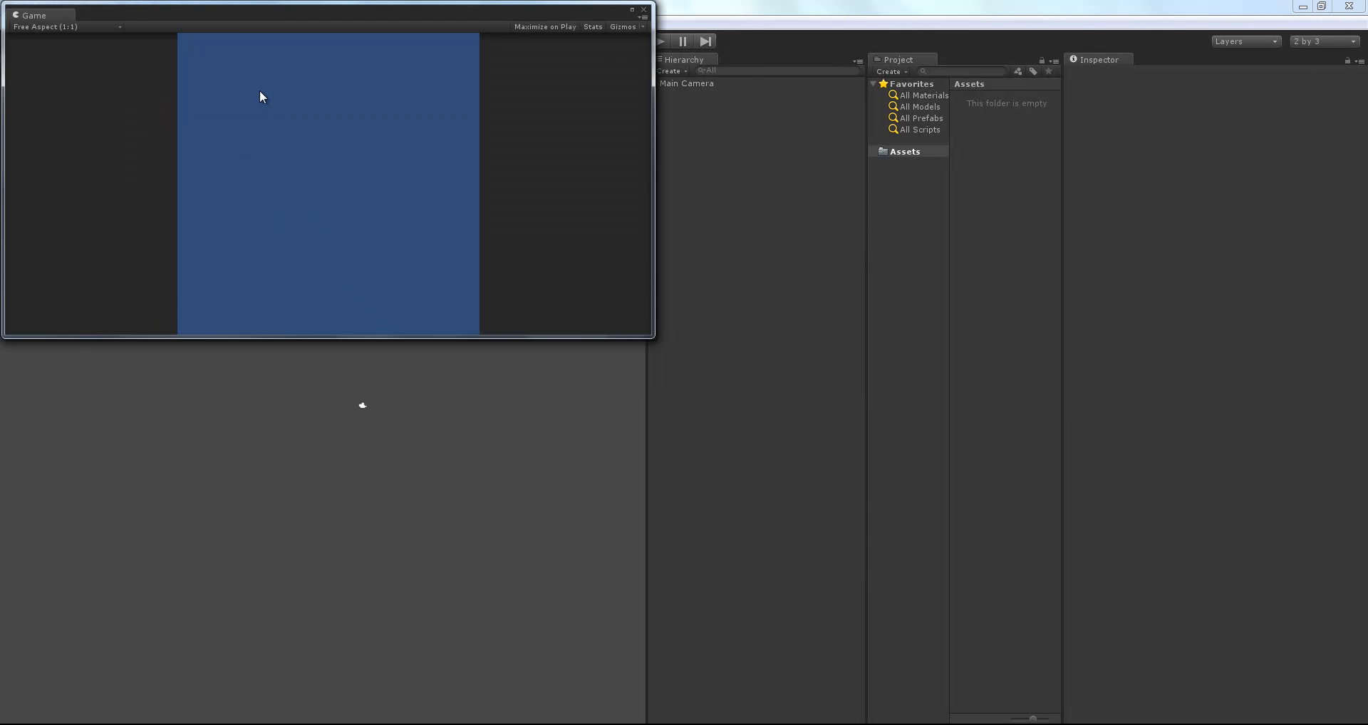
left_click_drag(230, 24, 752, 258)
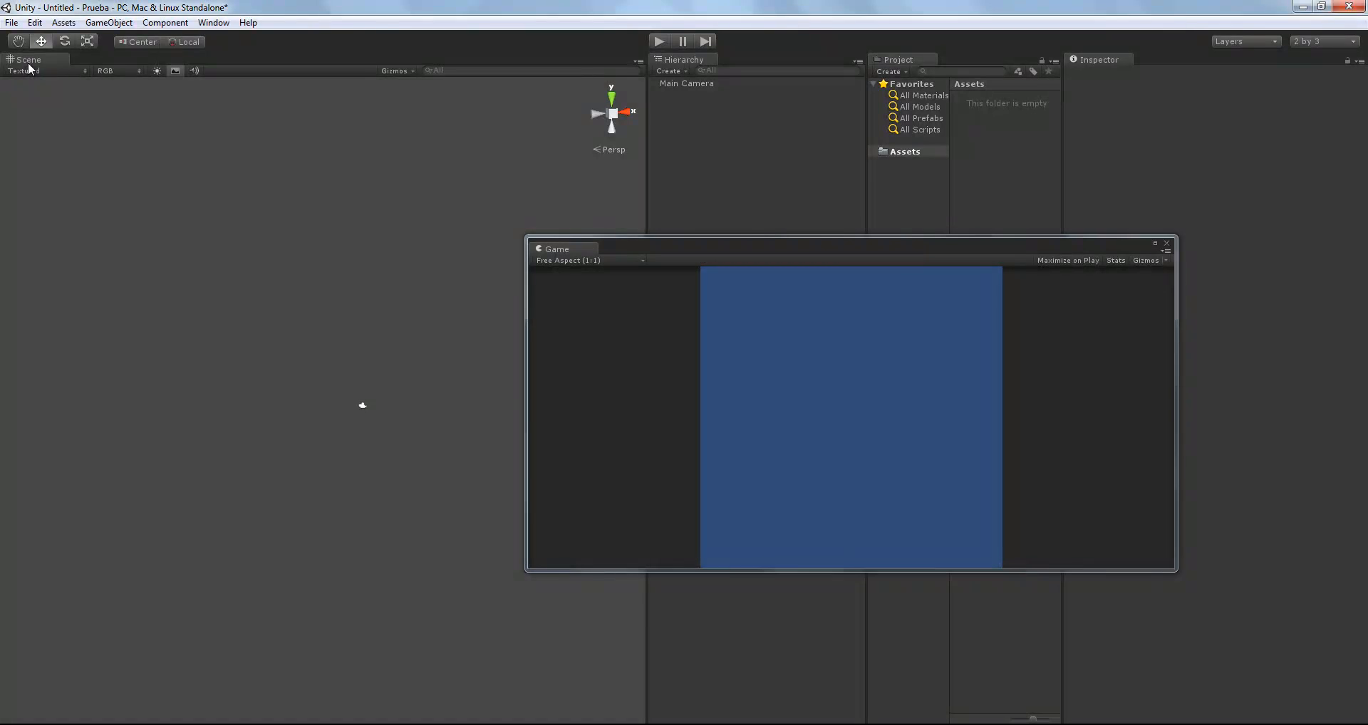
left_click_drag(77, 87, 624, 125)
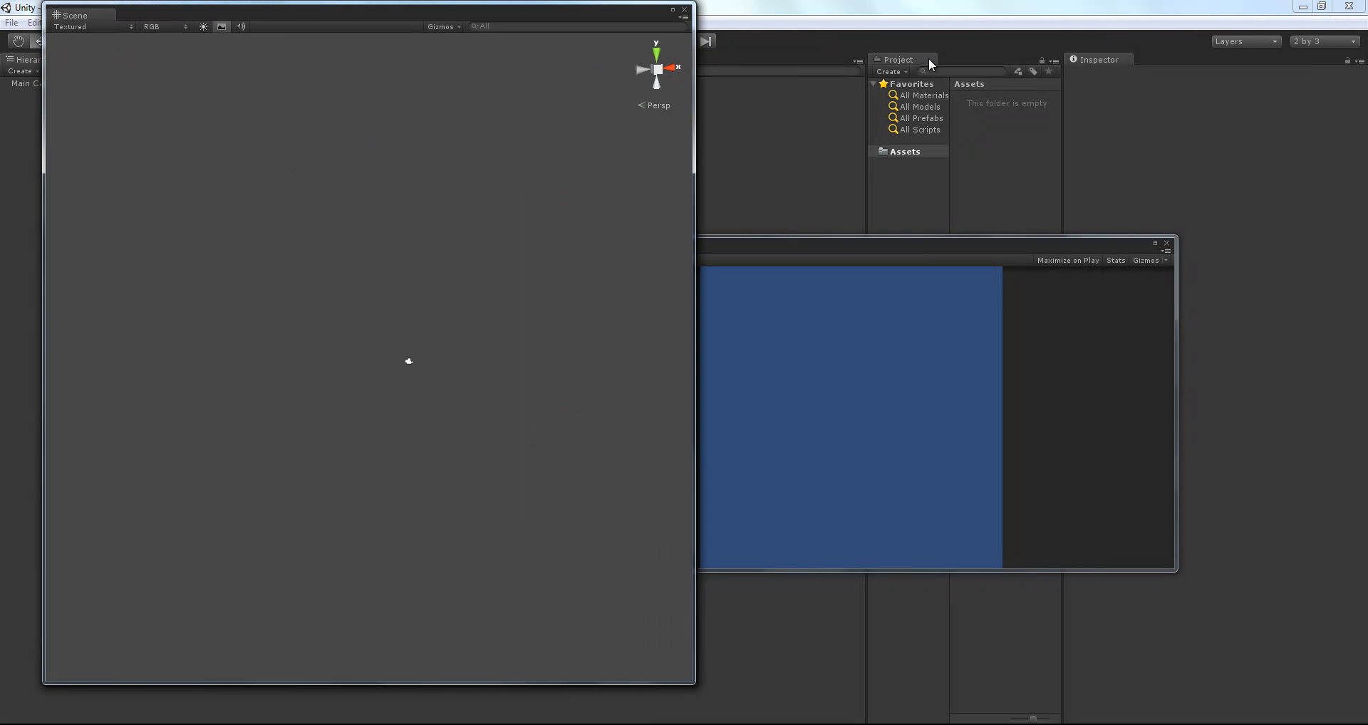
left_click_drag(905, 59, 456, 151)
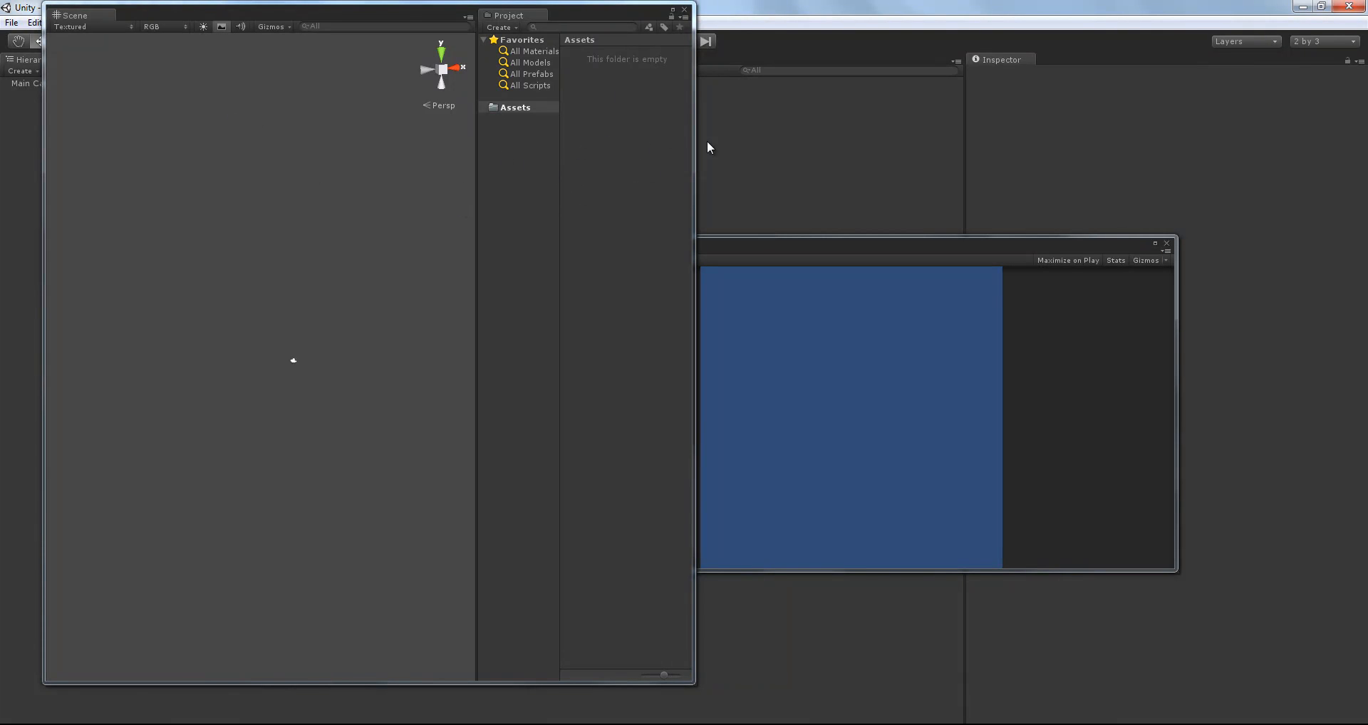
left_click(684, 10)
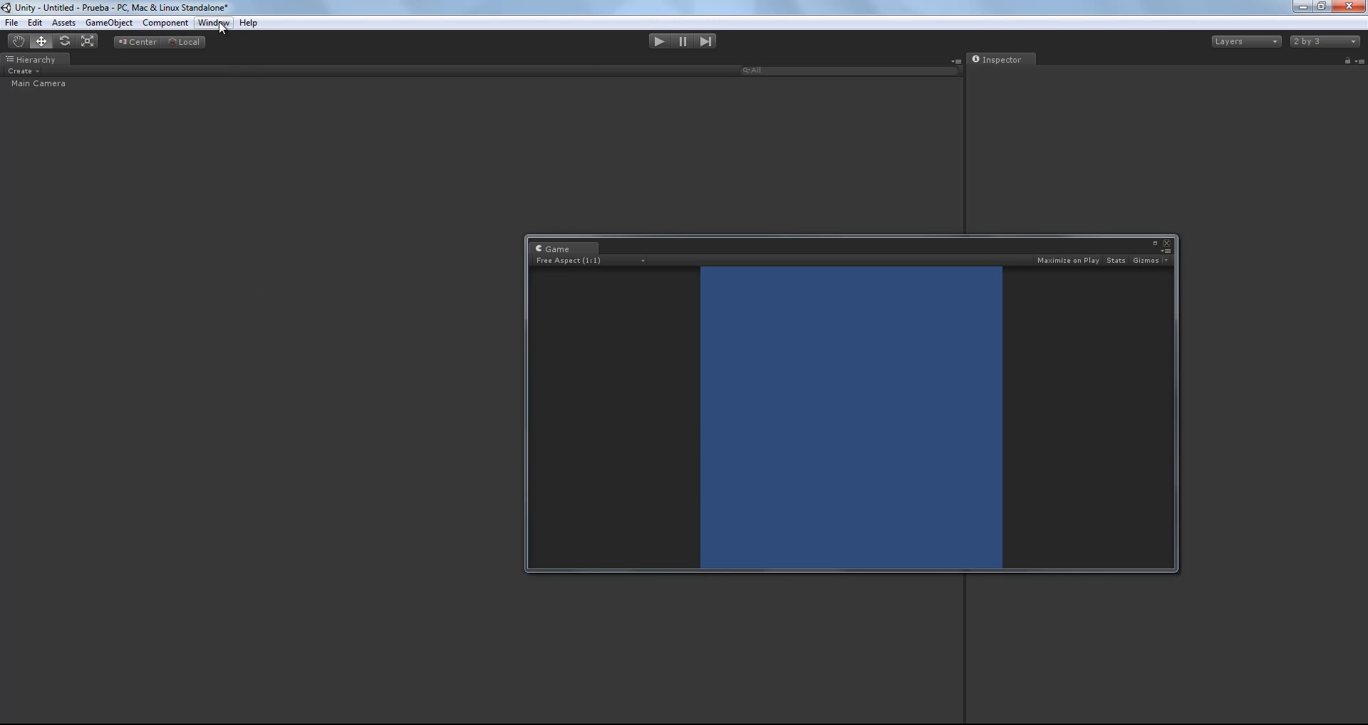
left_click(1167, 243)
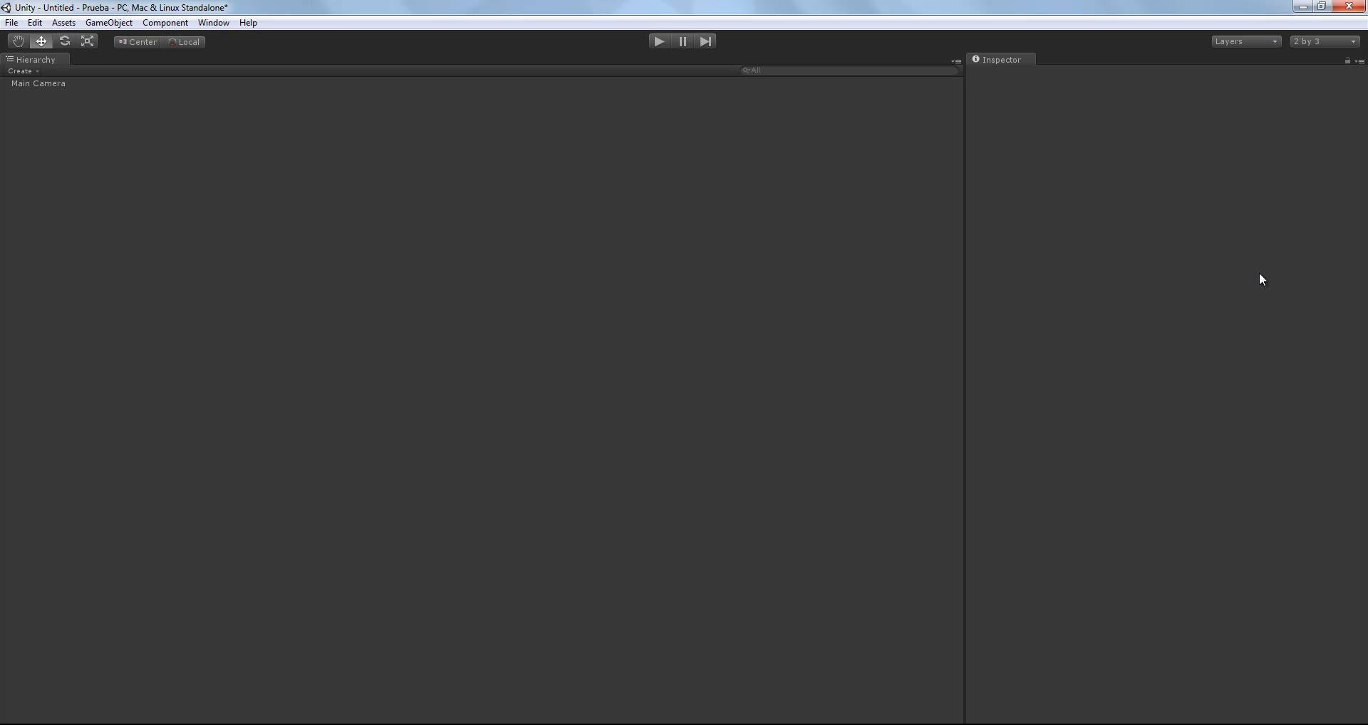
Step: Reload the 2 by 3 window layout and dock the Game view in the same group as the Scene view
left_click(1297, 41)
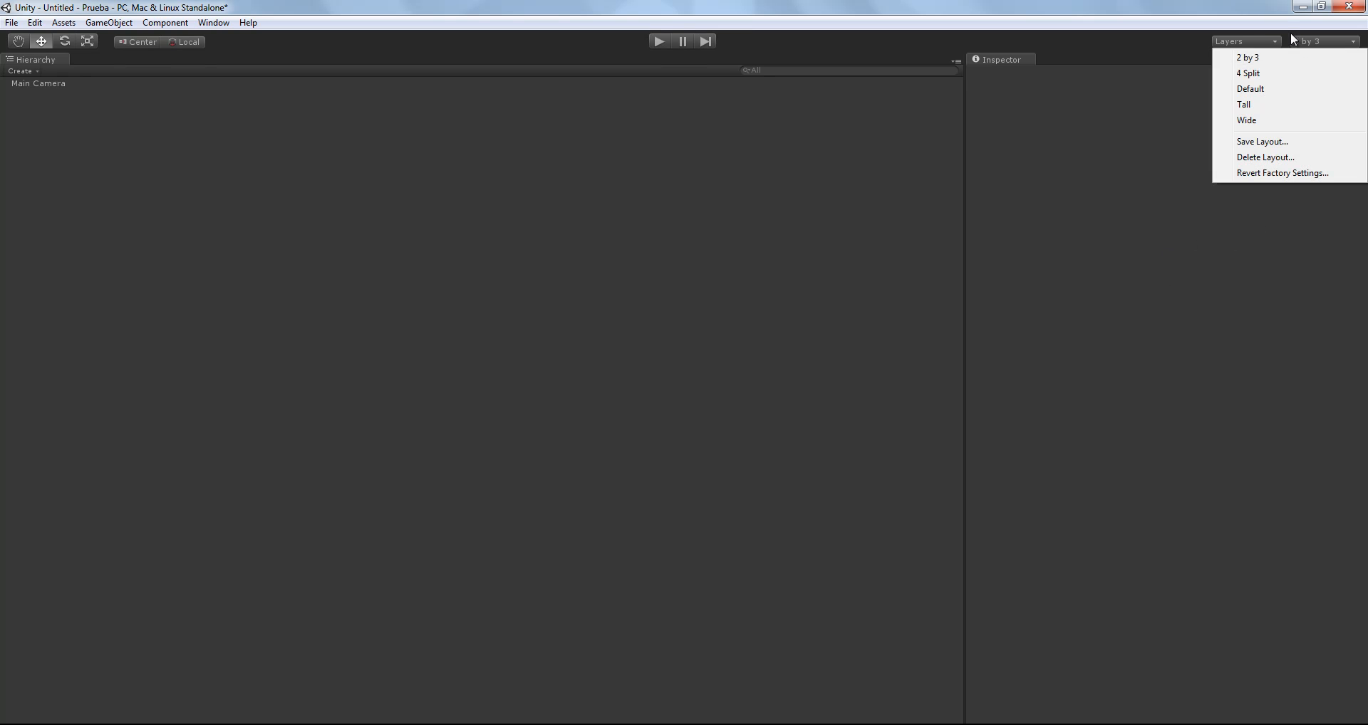
left_click(1251, 62)
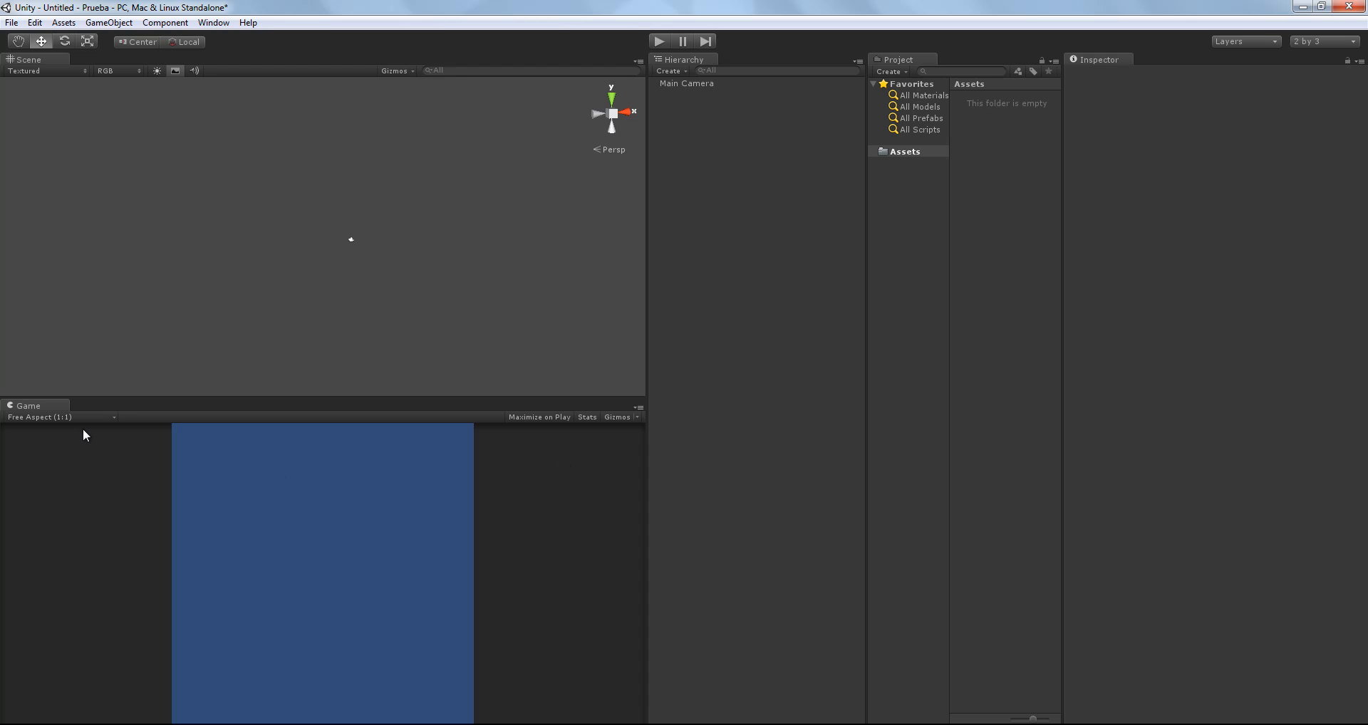
left_click_drag(9, 408, 96, 58)
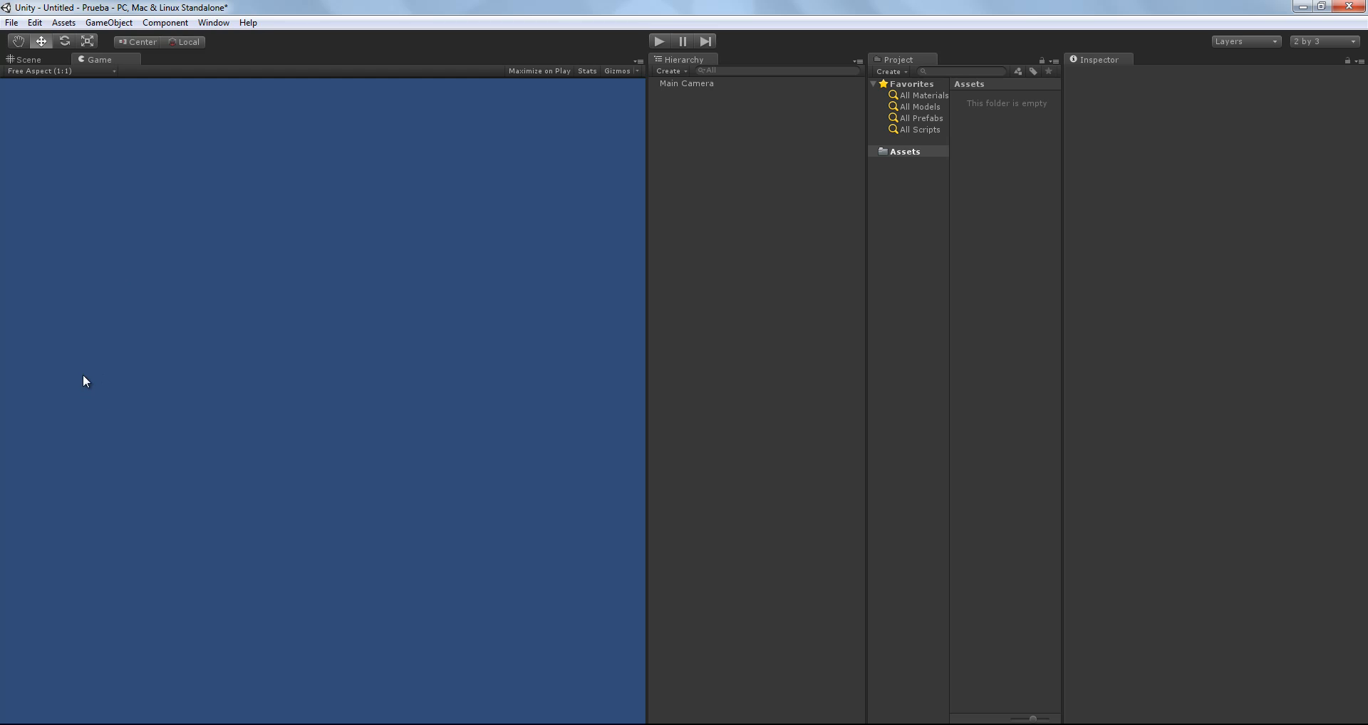
Step: Narrow the Hierarchy and Inspector panels, widen the Project panel and its folder column, and bring the Scene view to the front
left_click_drag(1068, 251, 1181, 256)
left_click_drag(867, 270, 809, 272)
mouse_move(647, 263)
left_mouse_down()
mouse_move(619, 262)
mouse_move(651, 265)
left_mouse_up()
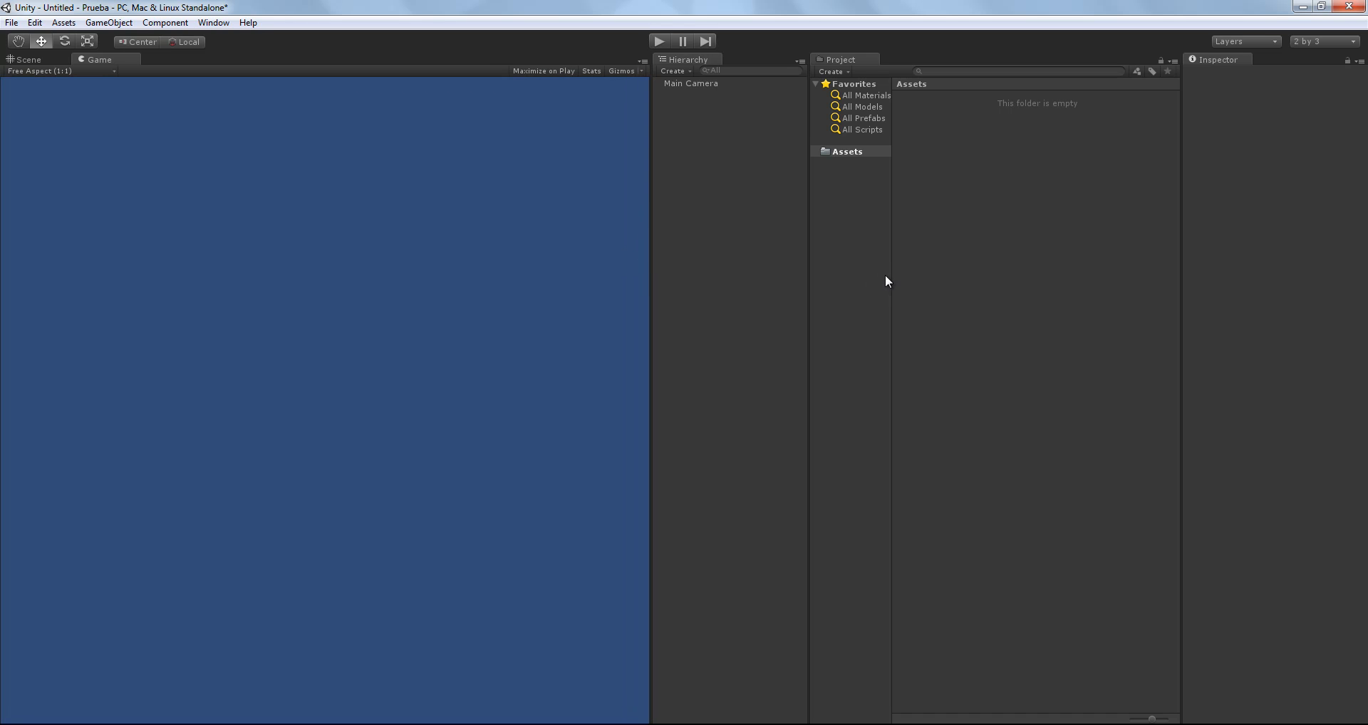
left_click_drag(892, 271, 999, 271)
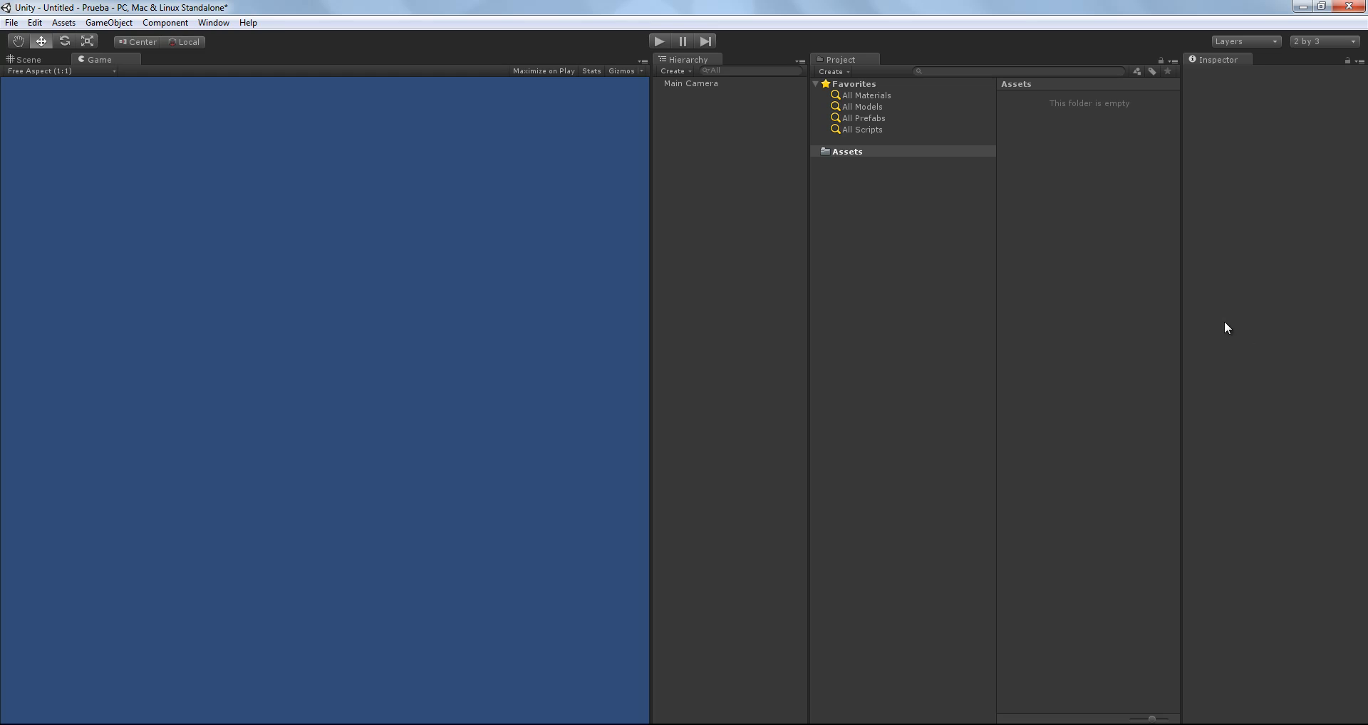
left_click_drag(1181, 409, 1138, 408)
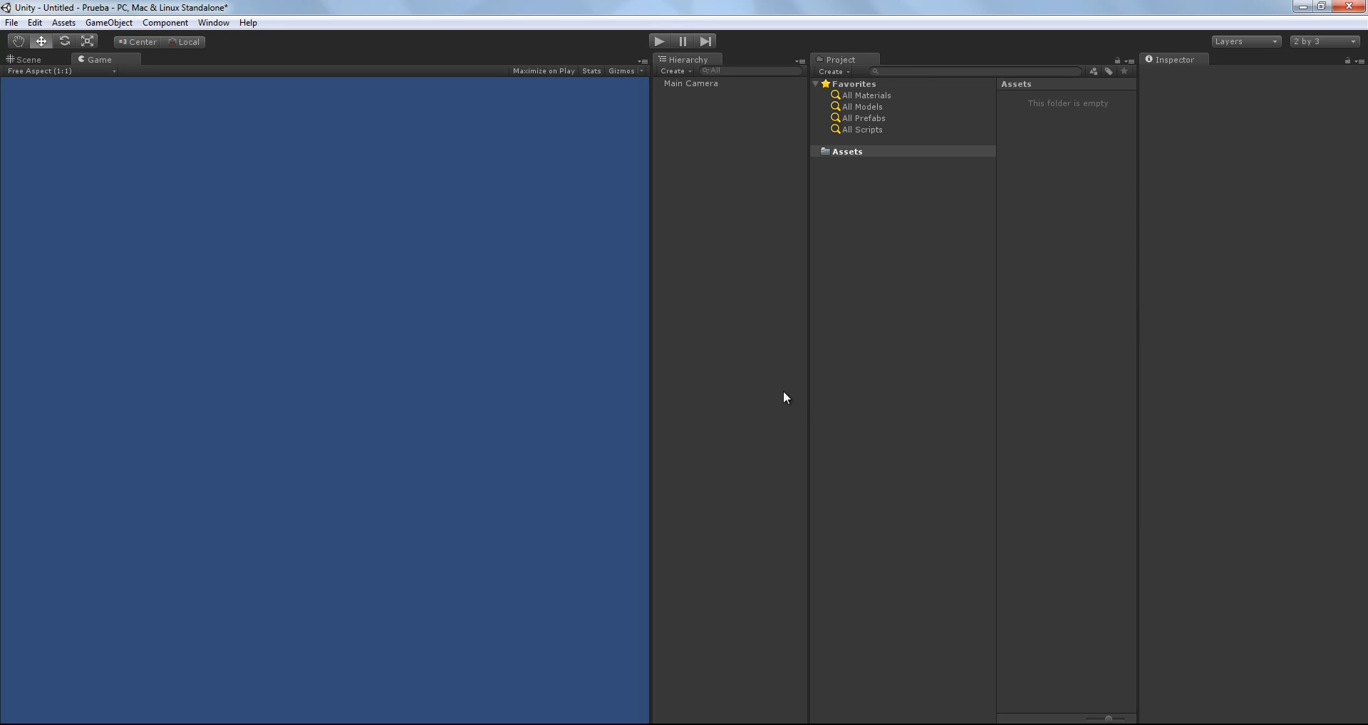
left_click(39, 60)
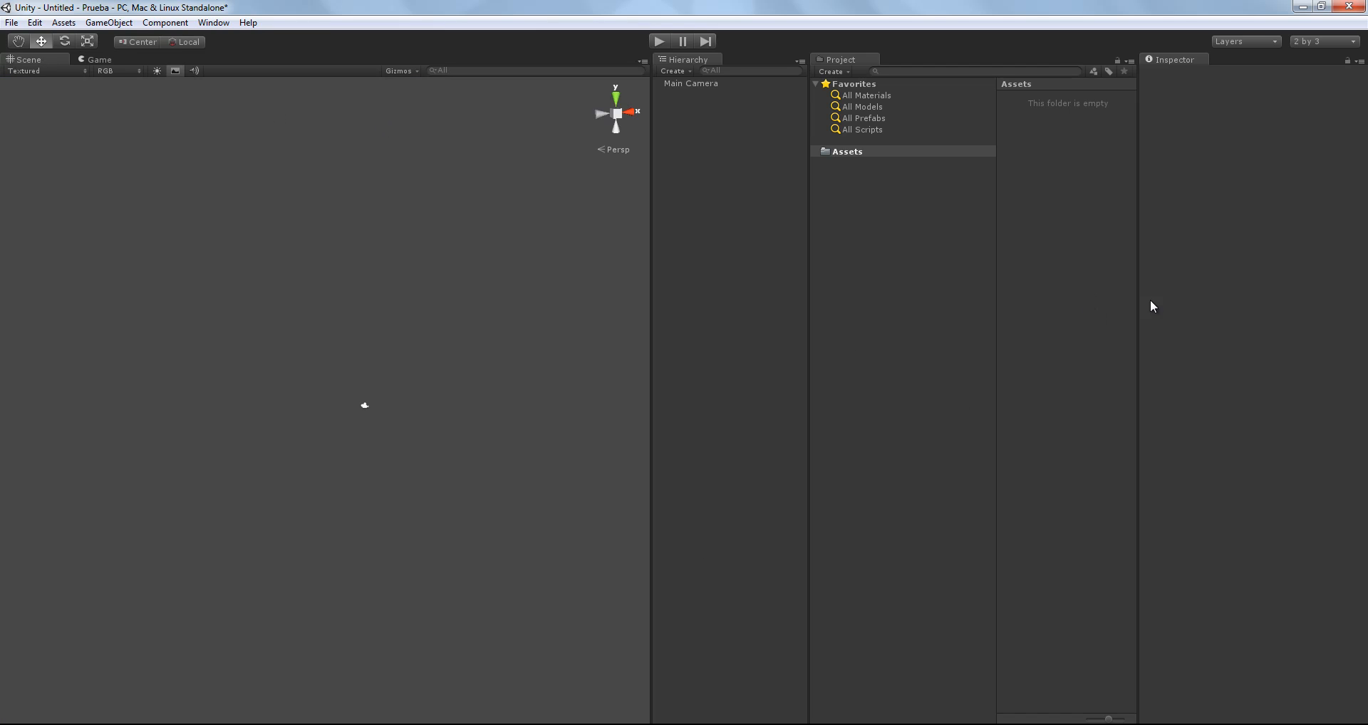
Step: Save the current window arrangement as a layout named Curso Videojuegos
left_click(1319, 43)
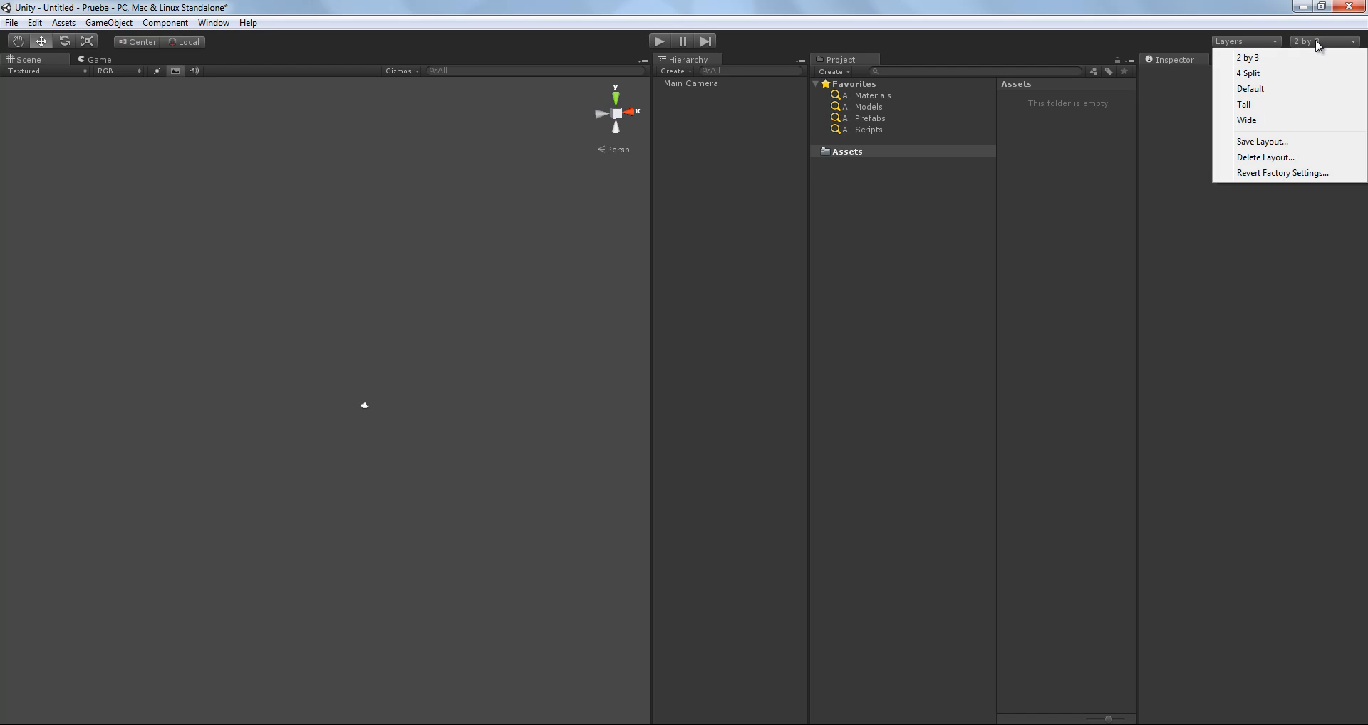
left_click(1259, 144)
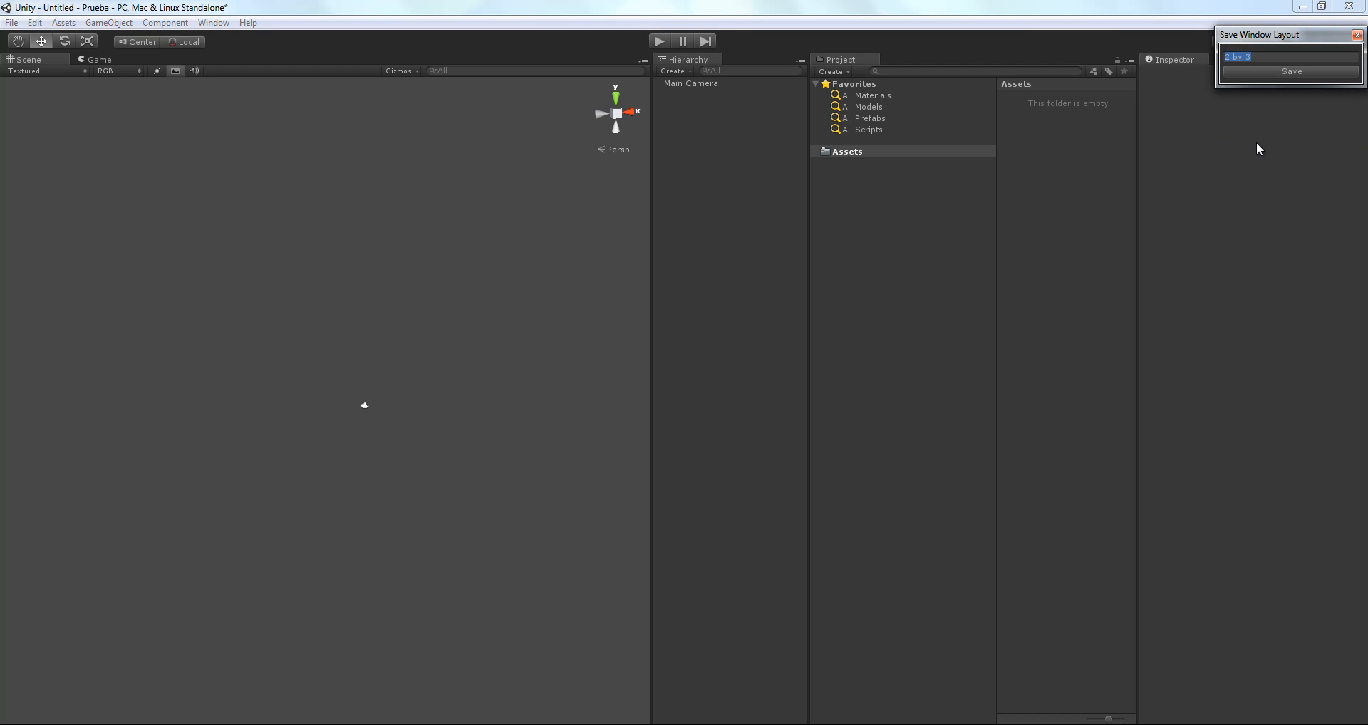
type("Curso Videojuegos")
left_click(1322, 74)
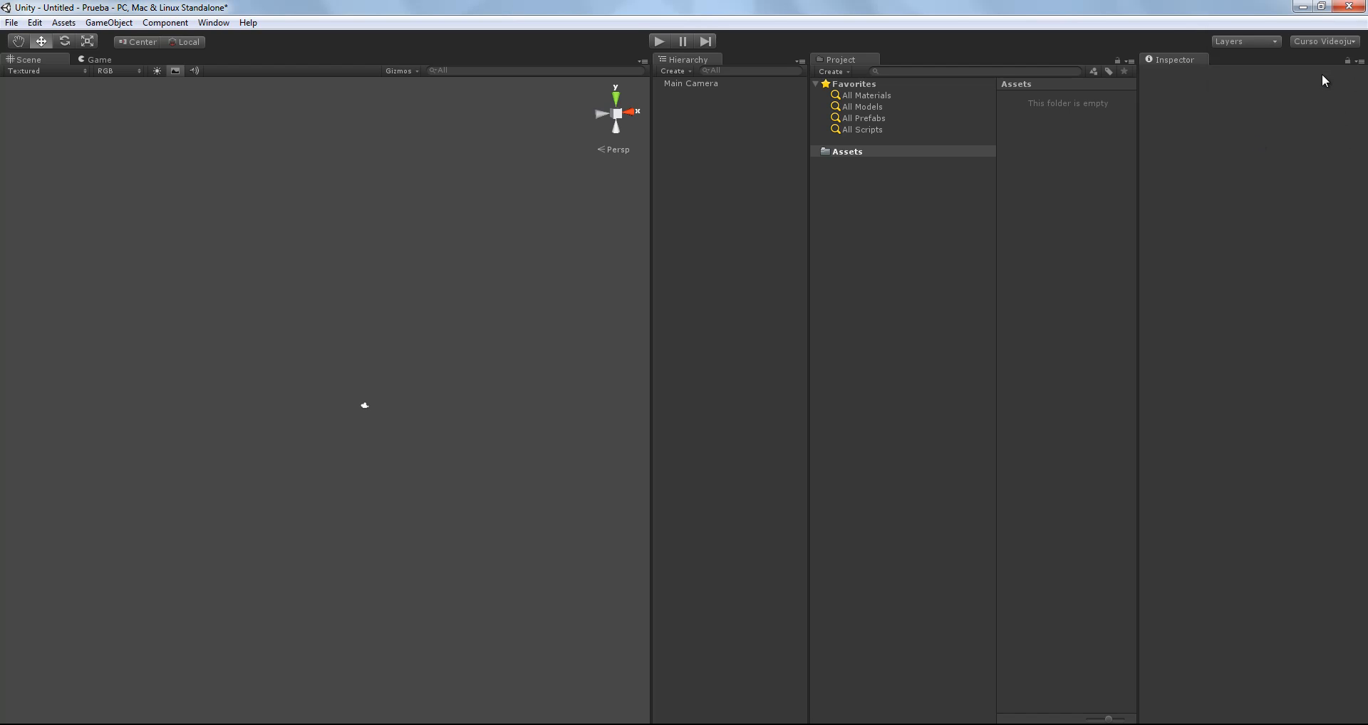
Step: Apply the Curso Videojuegos layout and detach the Project, Hierarchy and Scene panels into floating windows
left_click(1325, 42)
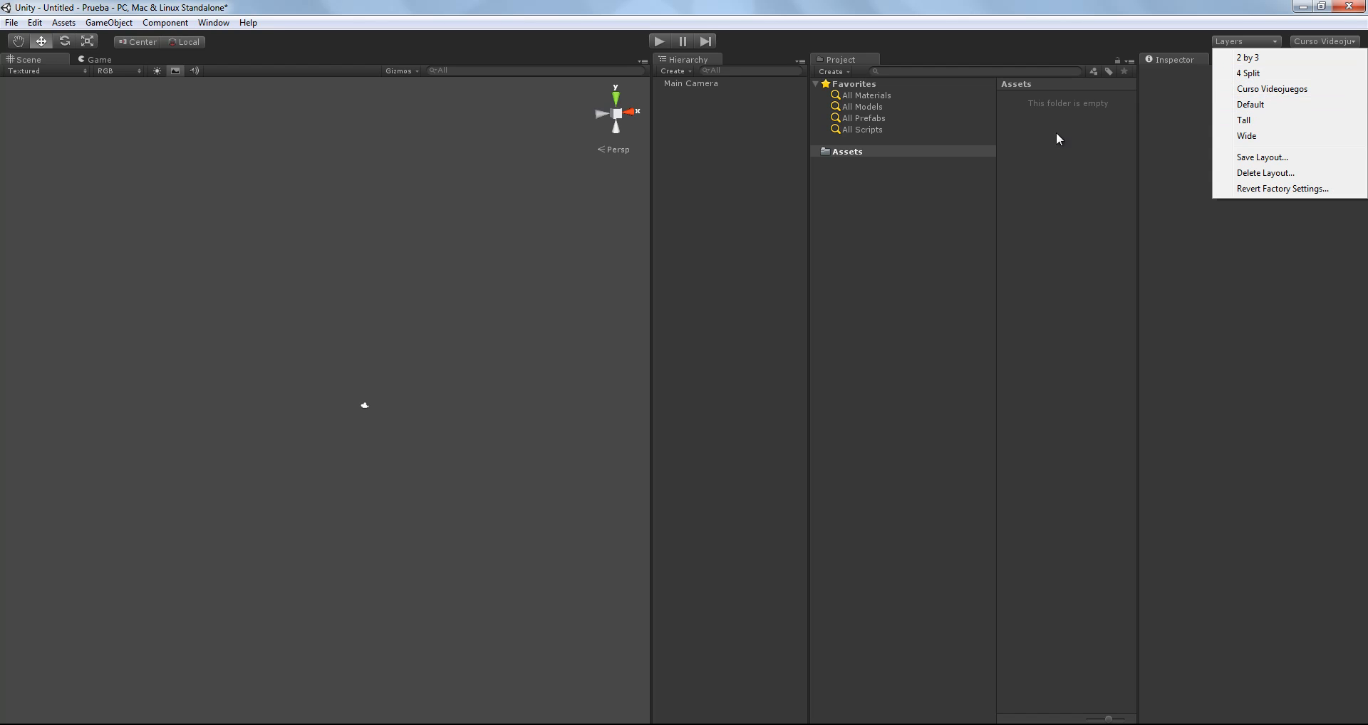
left_click(1235, 87)
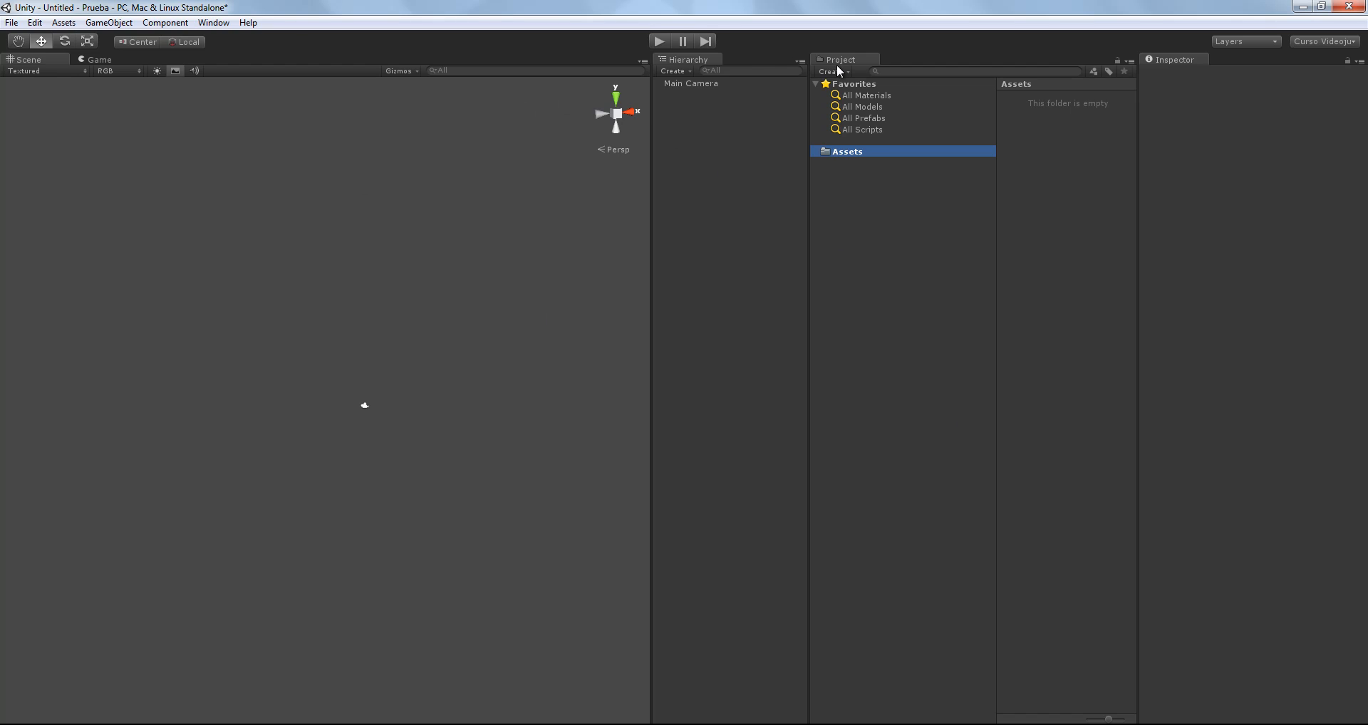
left_click_drag(838, 63, 412, 157)
left_click_drag(676, 62, 953, 225)
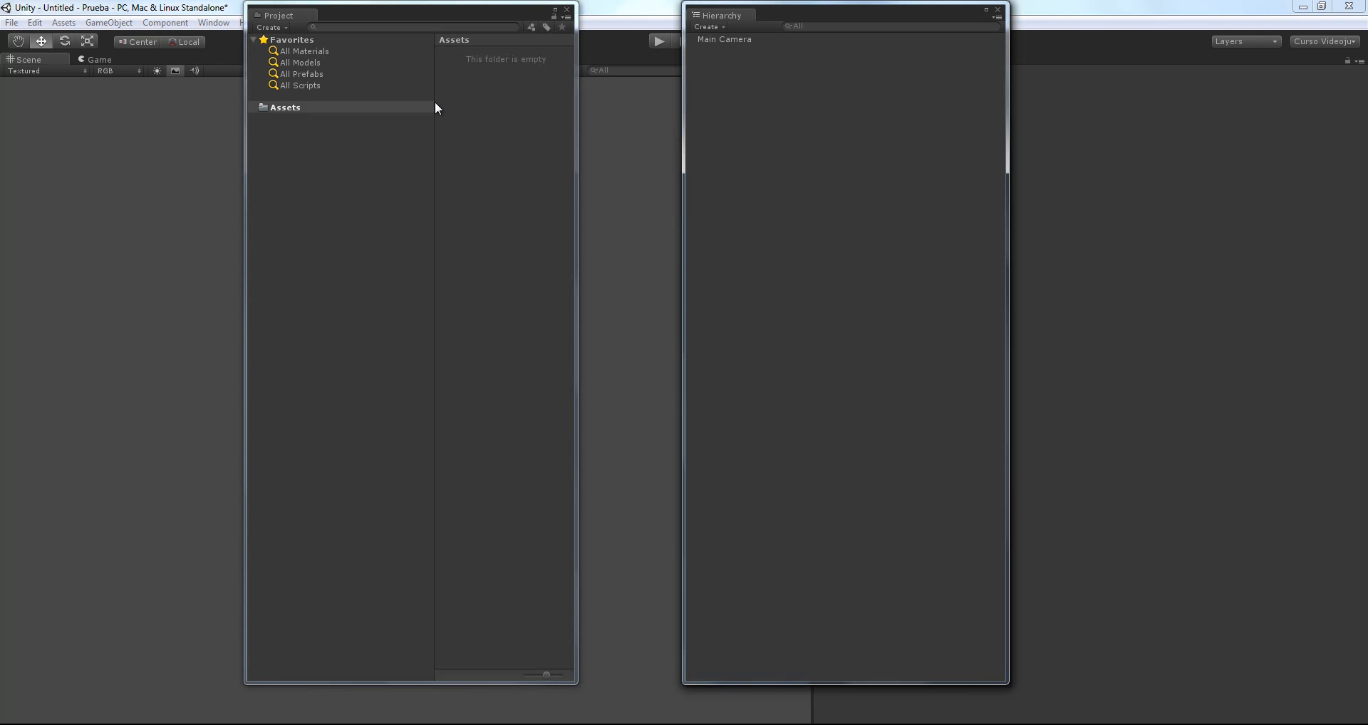
left_click_drag(27, 60, 838, 294)
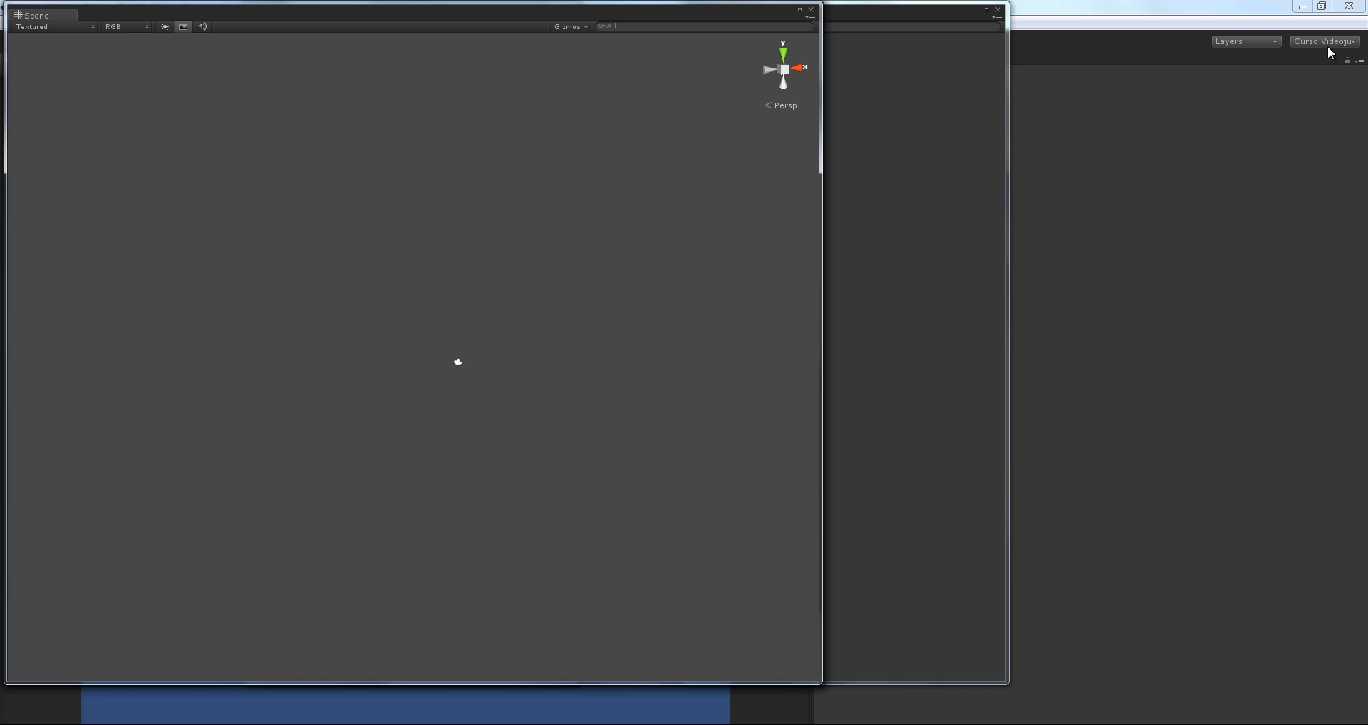
Step: Restore the panel arrangement by reloading the saved Curso Videojuegos layout
left_click(1302, 45)
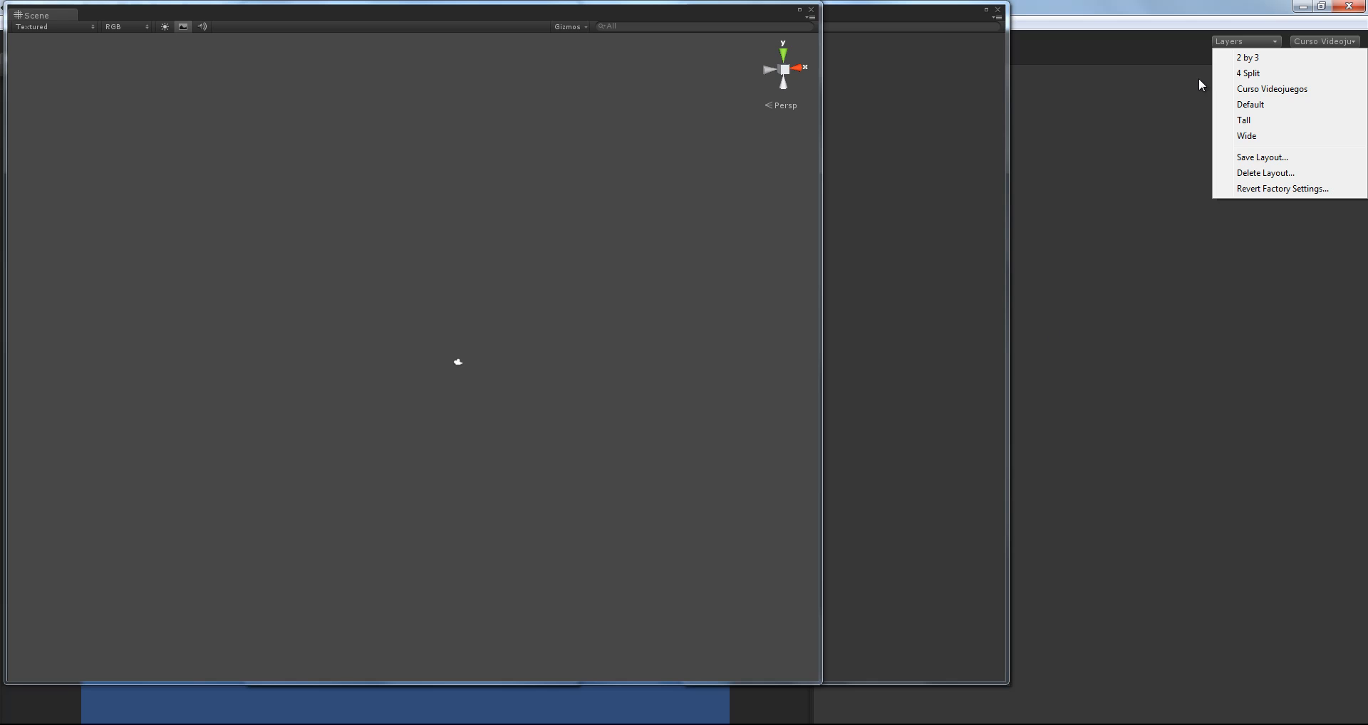
left_click(1254, 90)
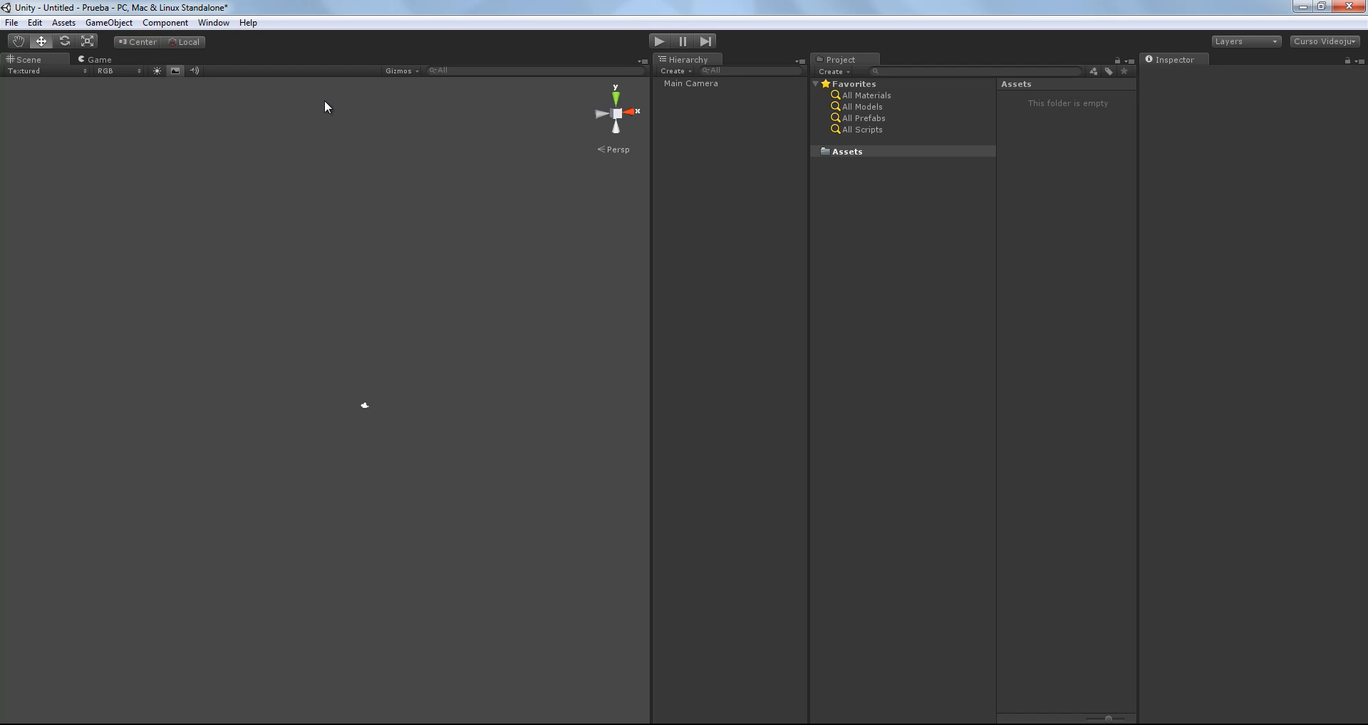
left_click(1301, 41)
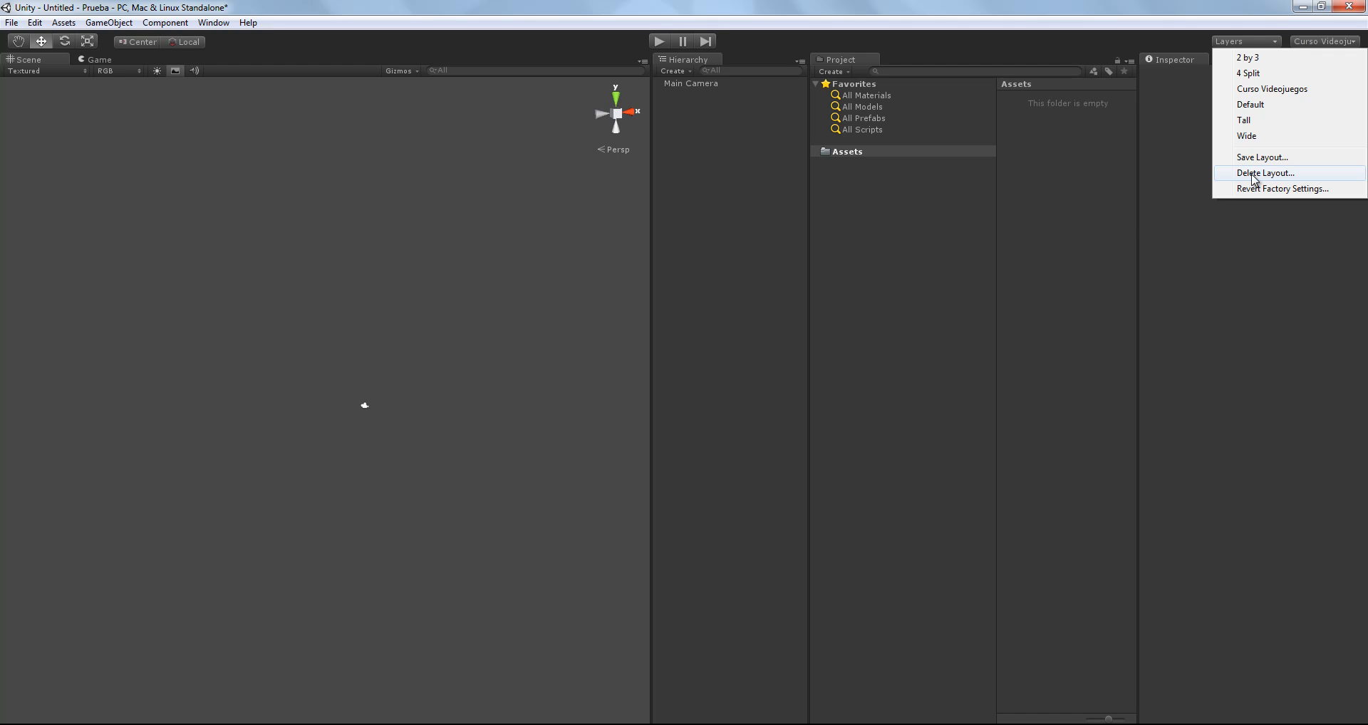
left_click(1127, 223)
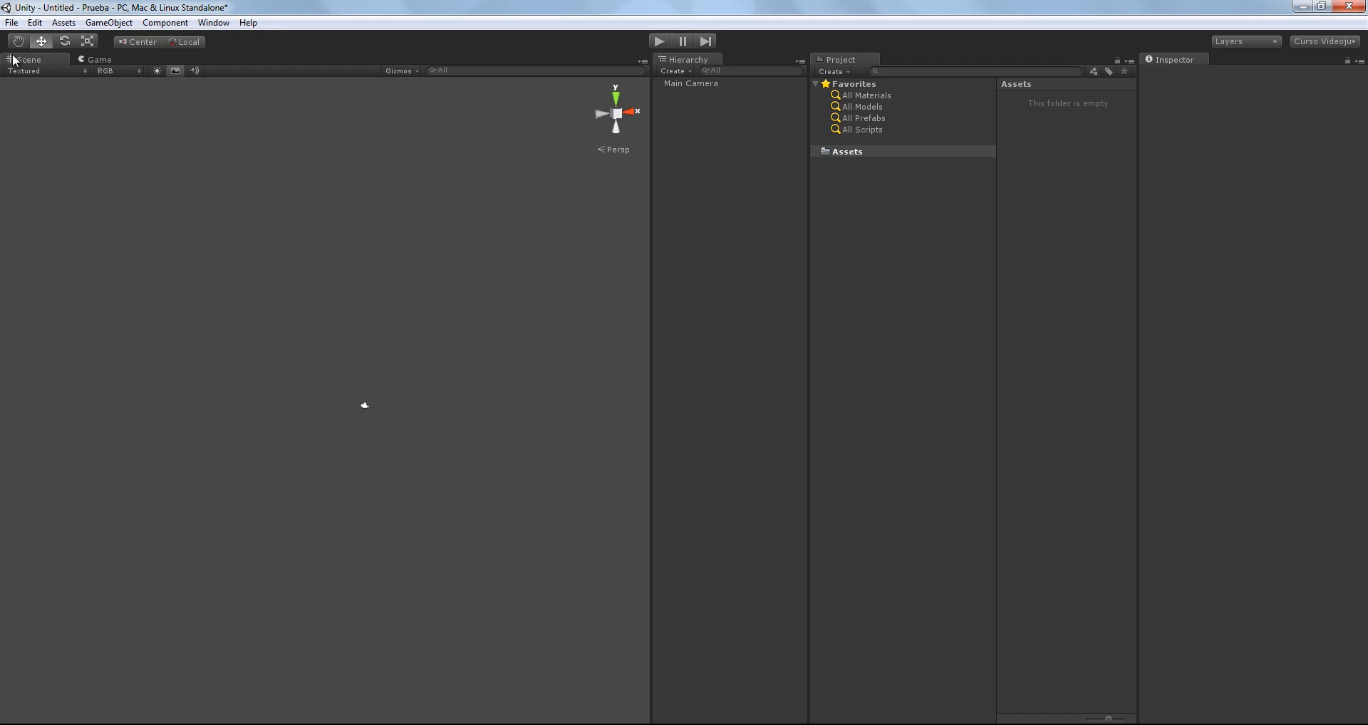
Step: Examine the empty Scene view around the main camera by panning and zooming through it
middle_click_drag(162, 272, 234, 250)
scroll(128, 260, "up", 5)
scroll(234, 251, "up", 5)
middle_click_drag(467, 356, 407, 355)
middle_click_drag(364, 390, 296, 403)
middle_click_drag(217, 319, 282, 378)
scroll(178, 429, "down", 2)
scroll(157, 474, "up", 1)
scroll(146, 478, "up", 3)
left_click(21, 43)
left_click_drag(367, 357, 370, 315)
Step: Add a Cube object to the scene
left_click(167, 25)
mouse_move(108, 22)
mouse_move(118, 54)
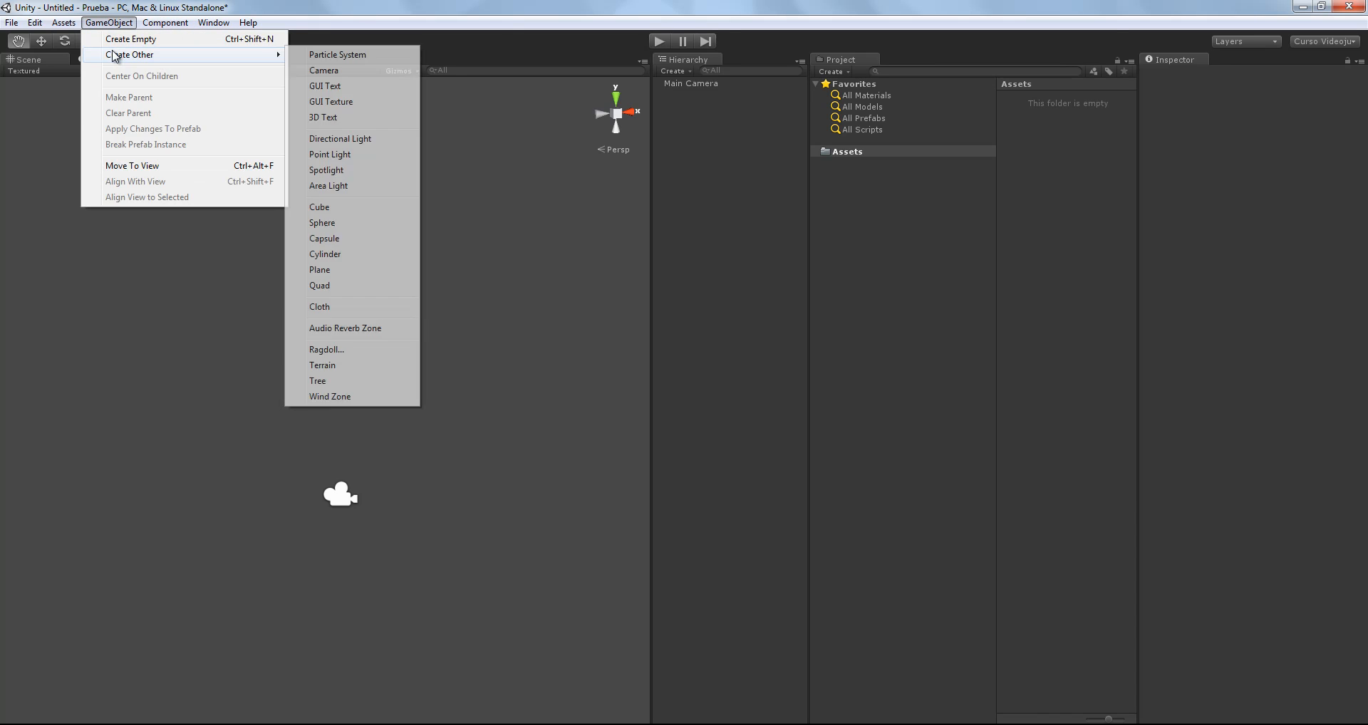
left_click(313, 207)
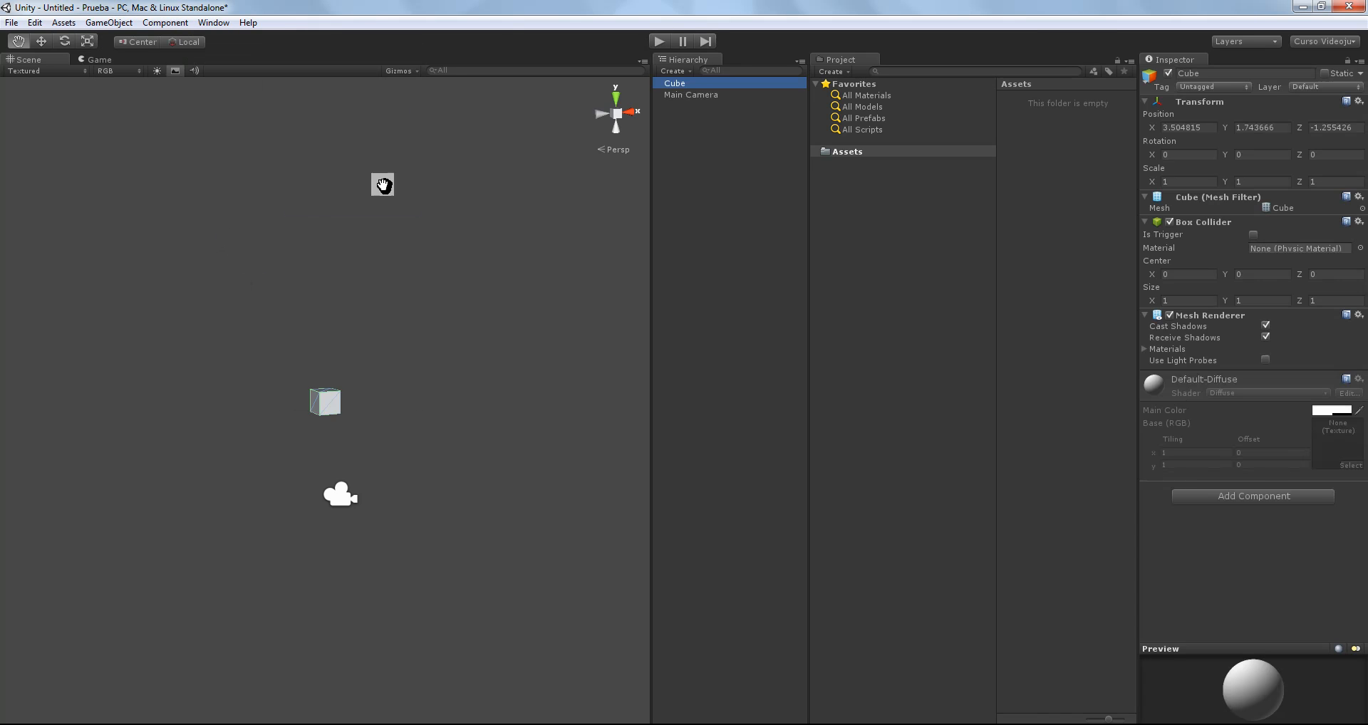
Step: Add a Plane object to the scene beneath the cube
left_click(100, 23)
mouse_move(108, 22)
mouse_move(135, 55)
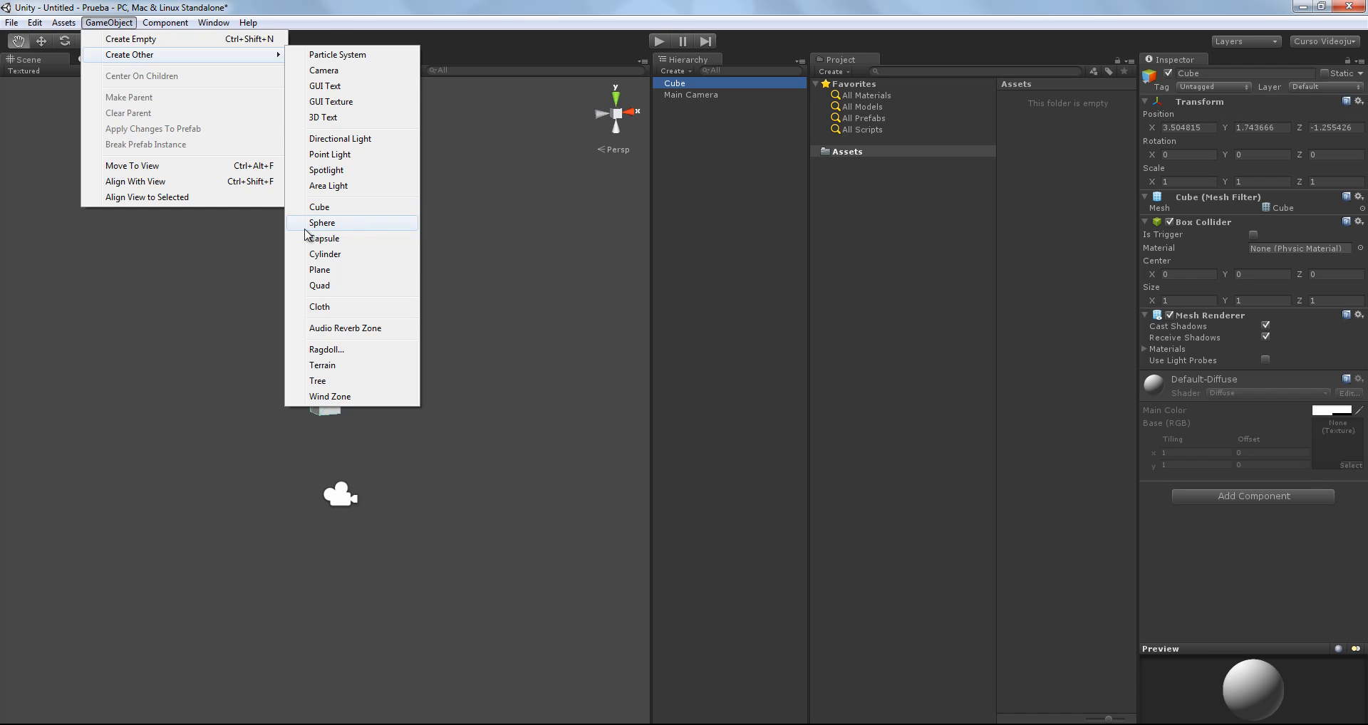
left_click(319, 270)
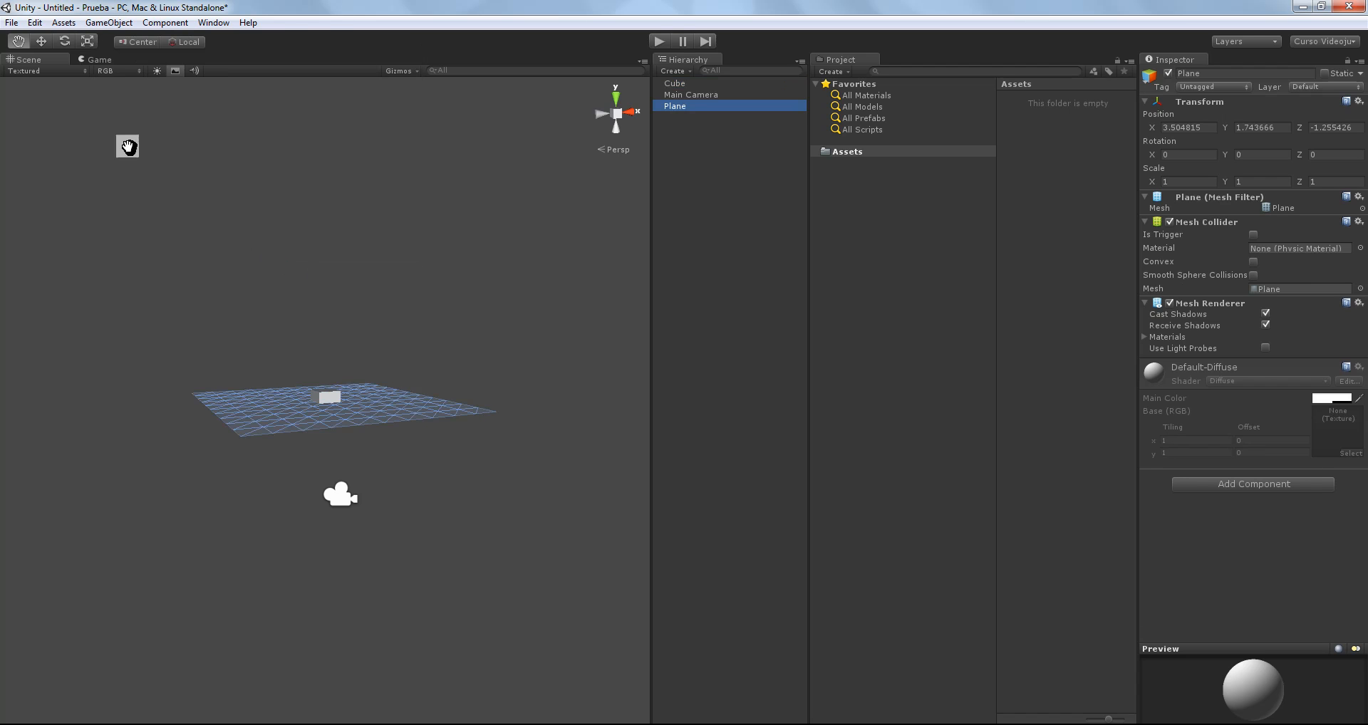
Step: Add a Directional Light to illuminate the cube and plane
left_click_drag(300, 296, 317, 353)
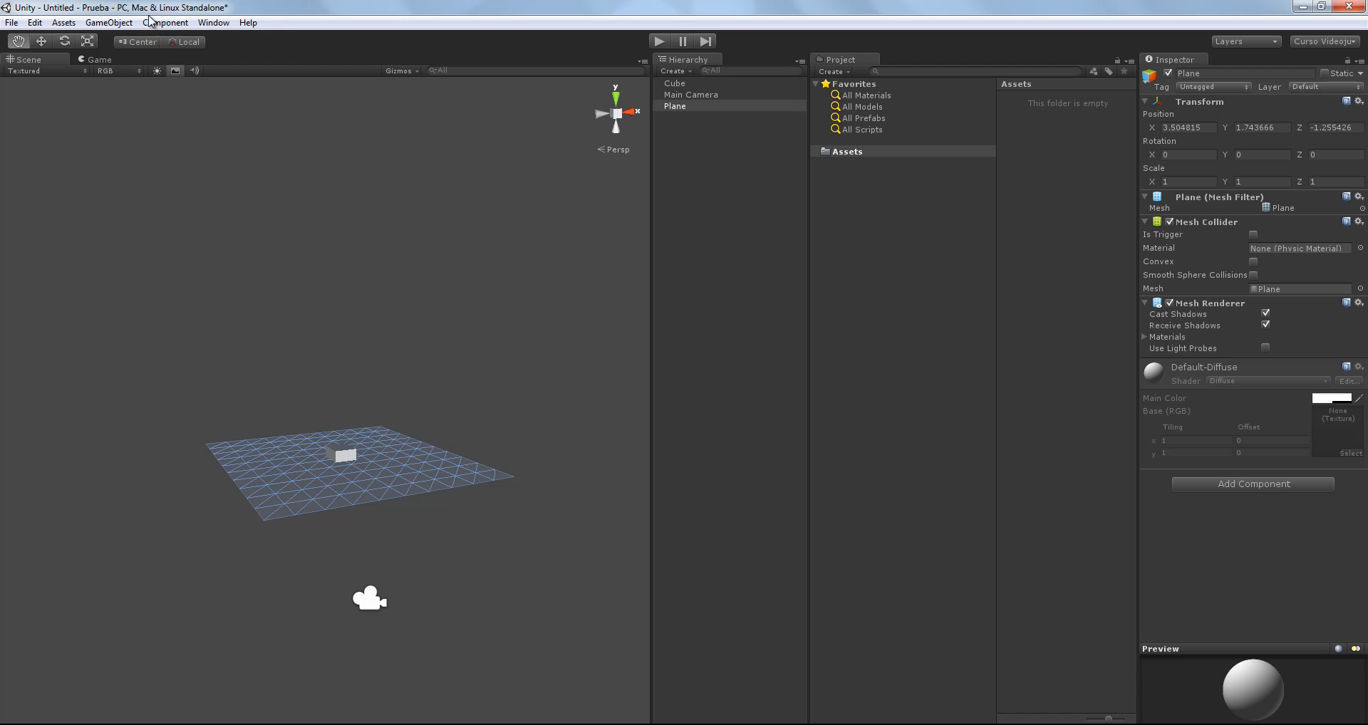
left_click(108, 22)
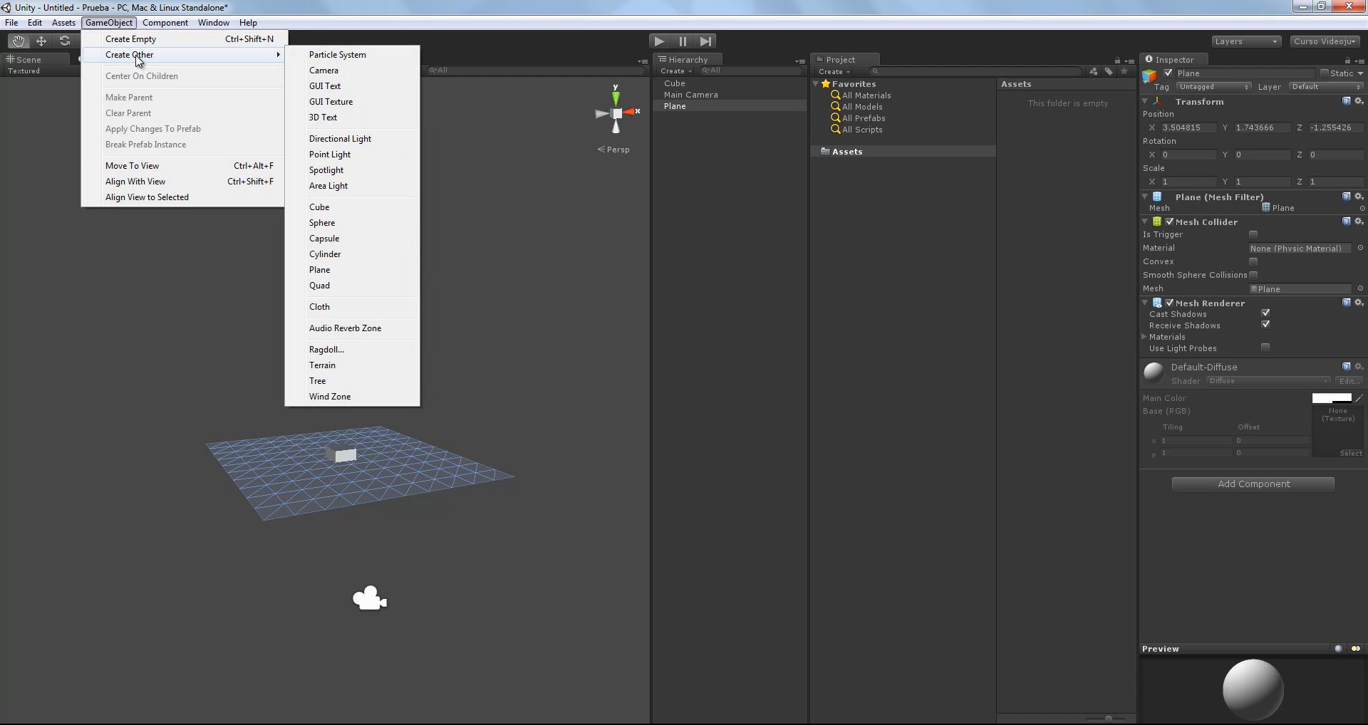
left_click(342, 139)
Step: Move the directional light up and away from the plane, to about X 5.9, Y 9.4, Z -5.6, and deselect it
left_click(41, 41)
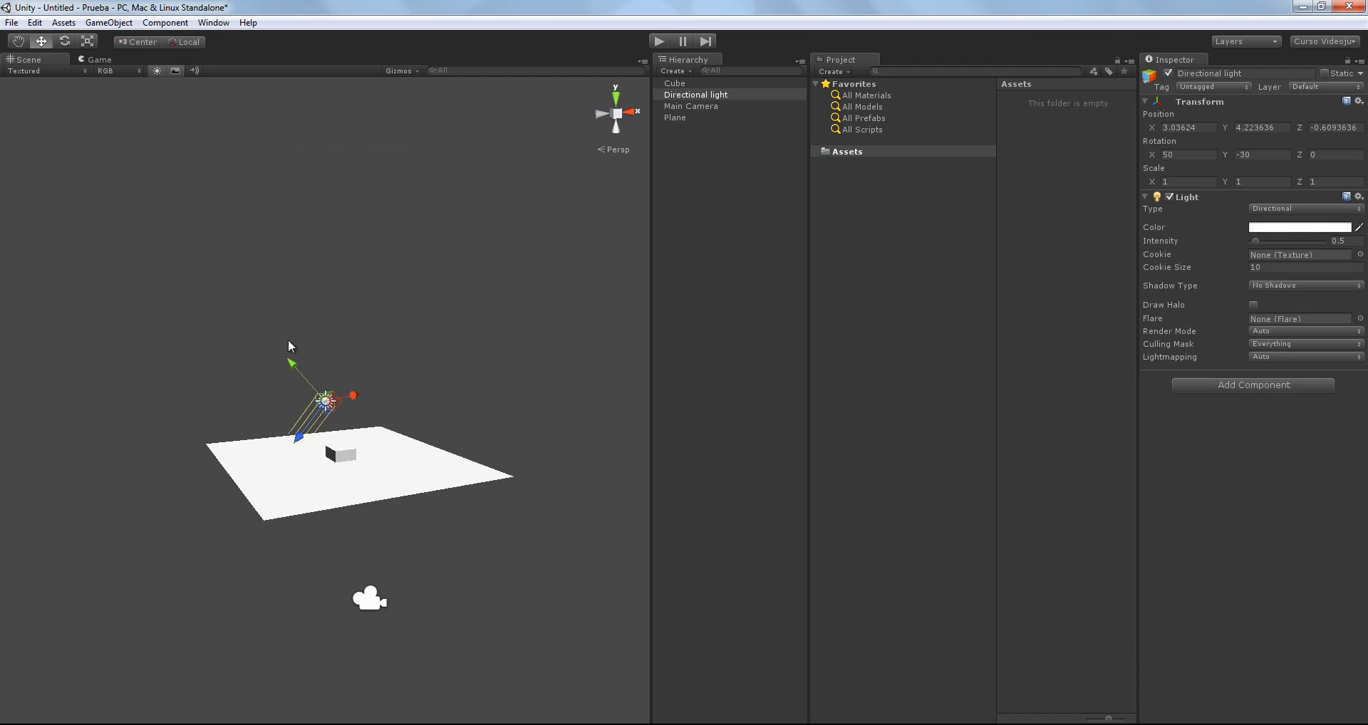
left_click_drag(299, 375, 237, 302)
left_click_drag(235, 368, 425, 316)
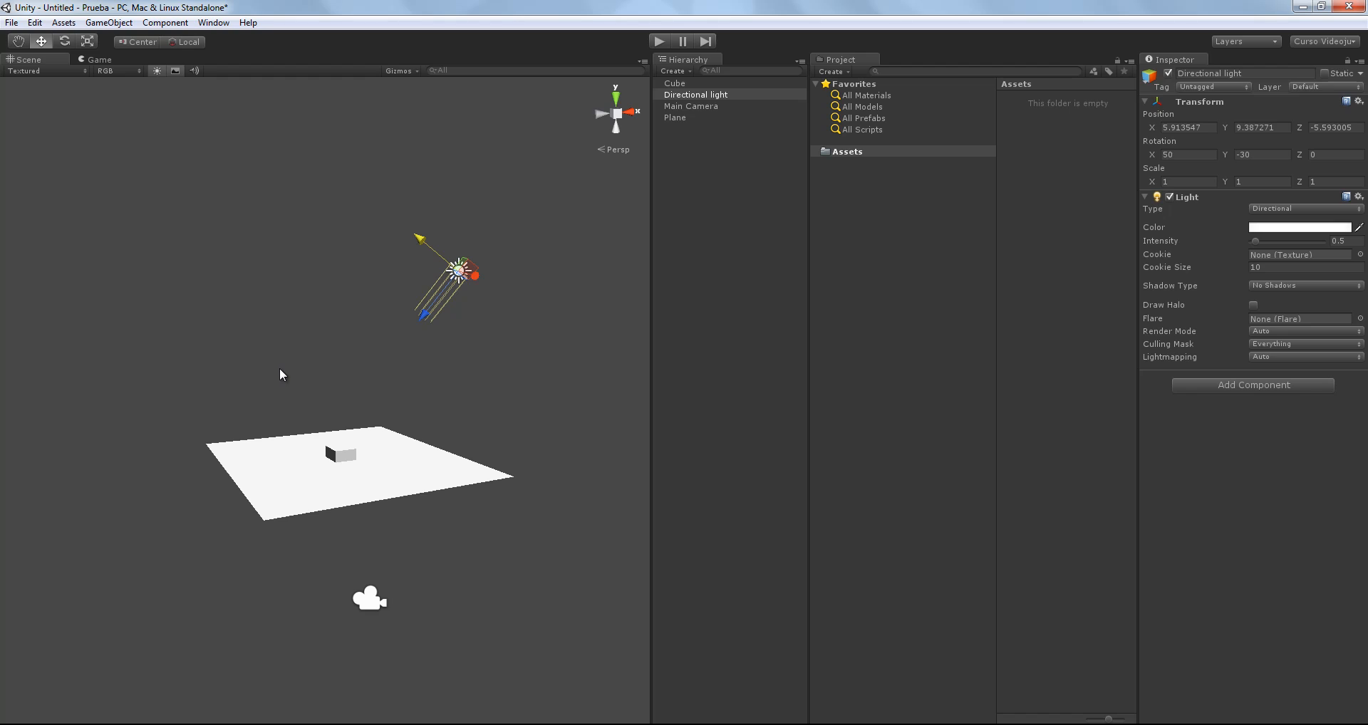
left_click(96, 368)
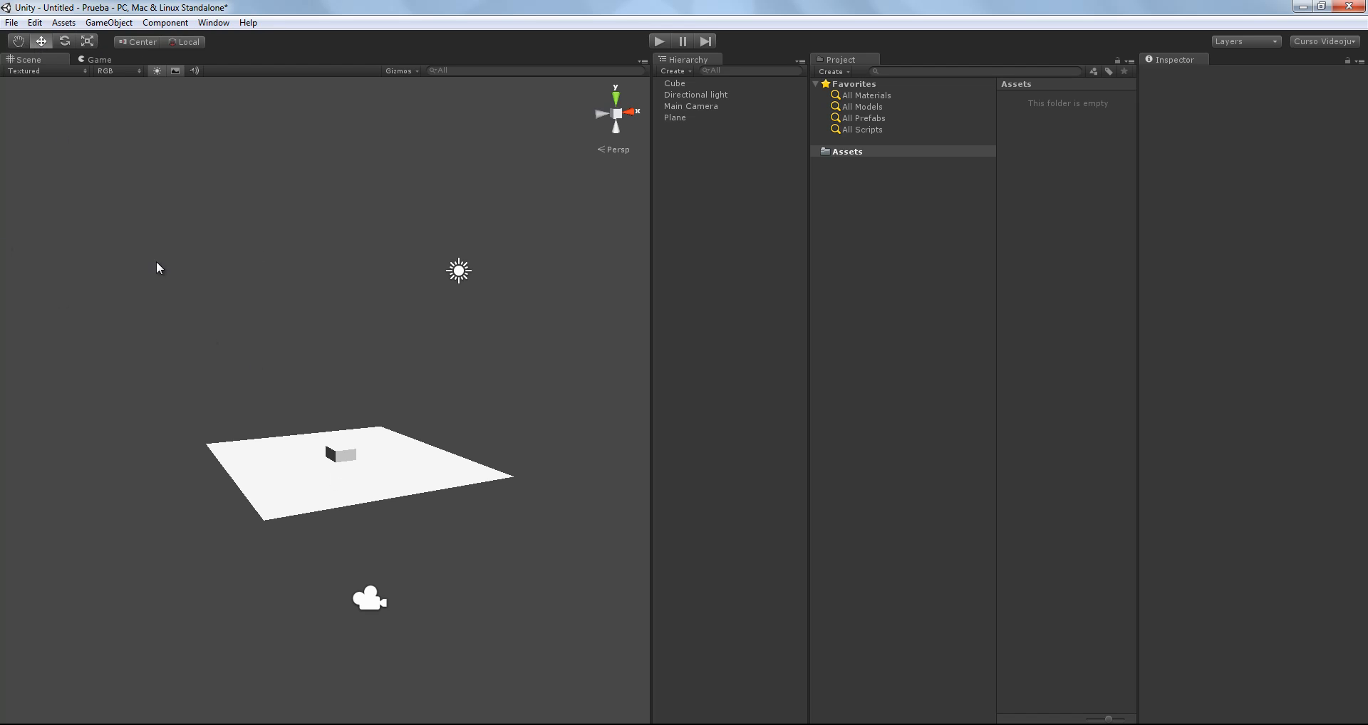
Step: Pan around the scene with the Hand tool to view the plane, cube, light and camera
left_click(18, 42)
left_click_drag(143, 262, 475, 390)
left_click_drag(463, 301, 432, 267)
left_click_drag(389, 249, 443, 327)
left_click_drag(347, 269, 281, 248)
left_click_drag(244, 287, 388, 355)
left_click_drag(185, 300, 135, 222)
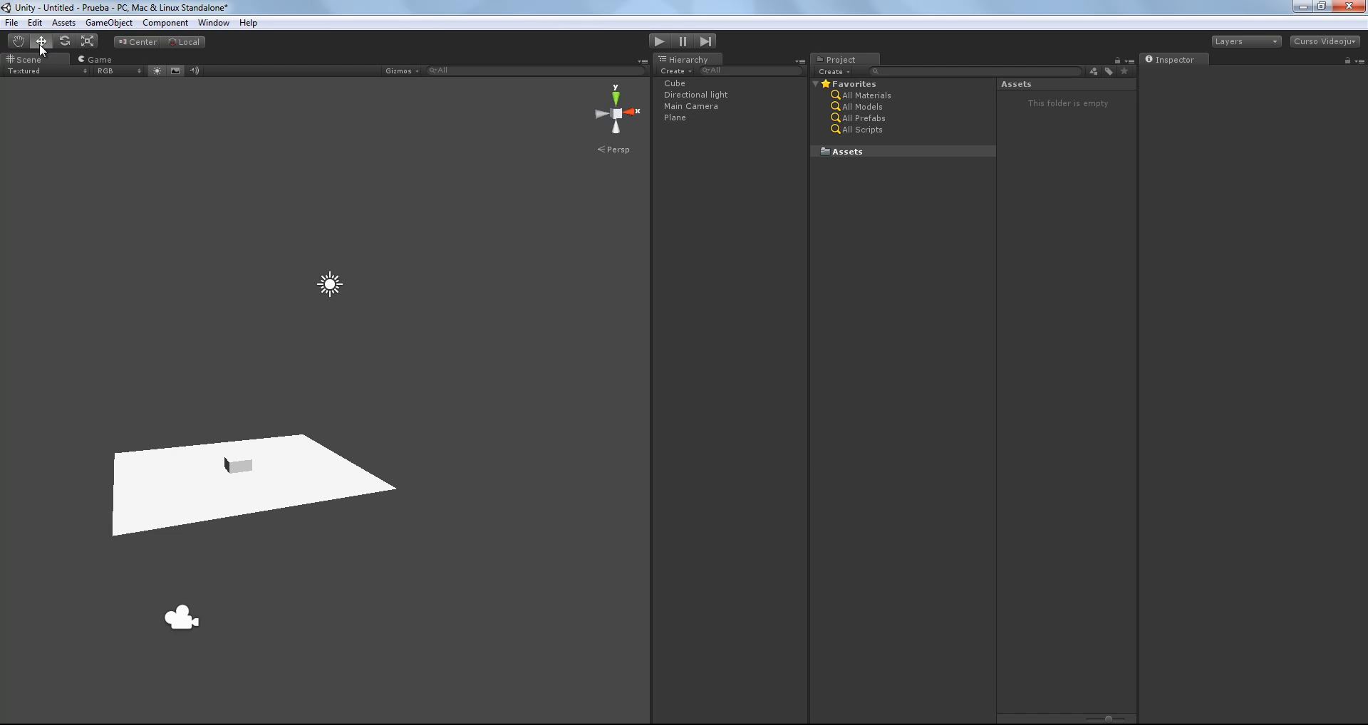
Step: Move the cube above the plane to about X 5.98, Y 5.35, Z -0.83
left_click(235, 471)
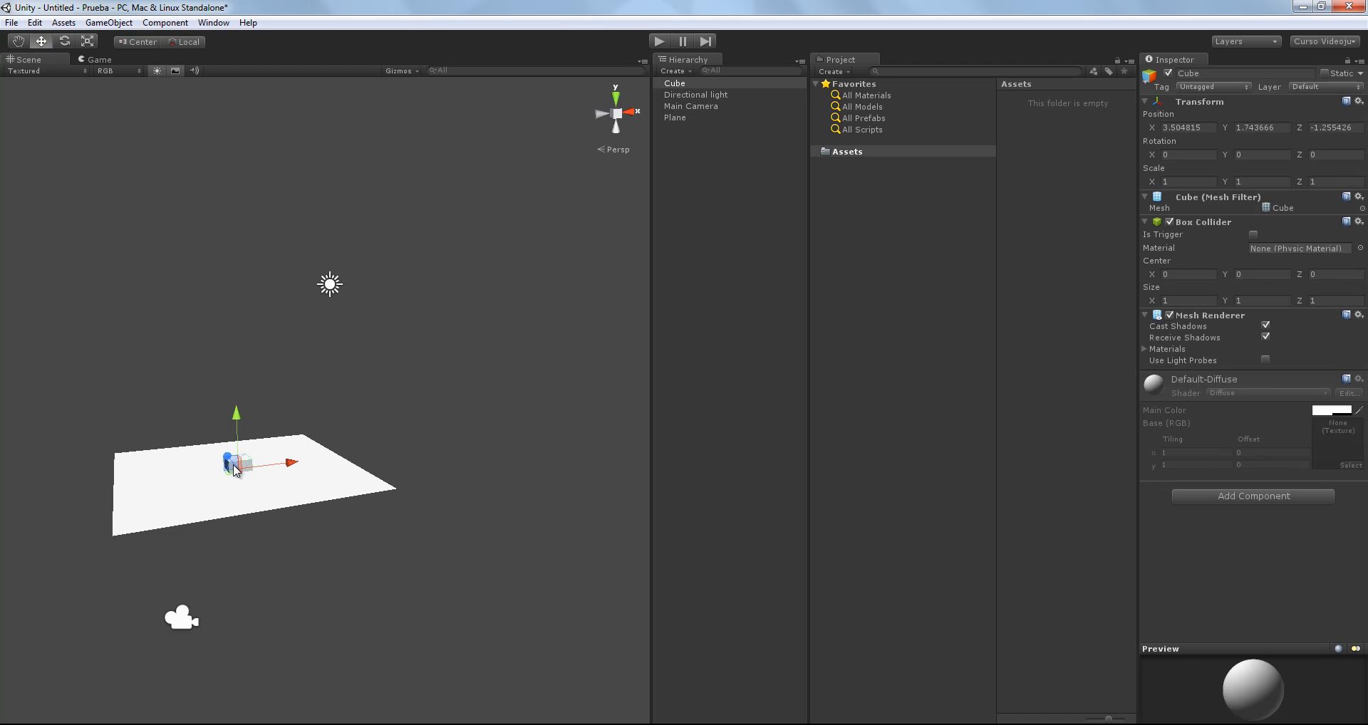
left_click_drag(235, 430, 222, 332)
left_click_drag(283, 371, 428, 367)
left_click_drag(398, 319, 299, 350)
Step: Rotate the cube to about X -6.7, Y 5.8, Z 14.6 and scale it to about 1.64 × 1.81 × 2.52
left_click(71, 43)
left_click_drag(299, 348, 158, 145)
key("f")
key("r")
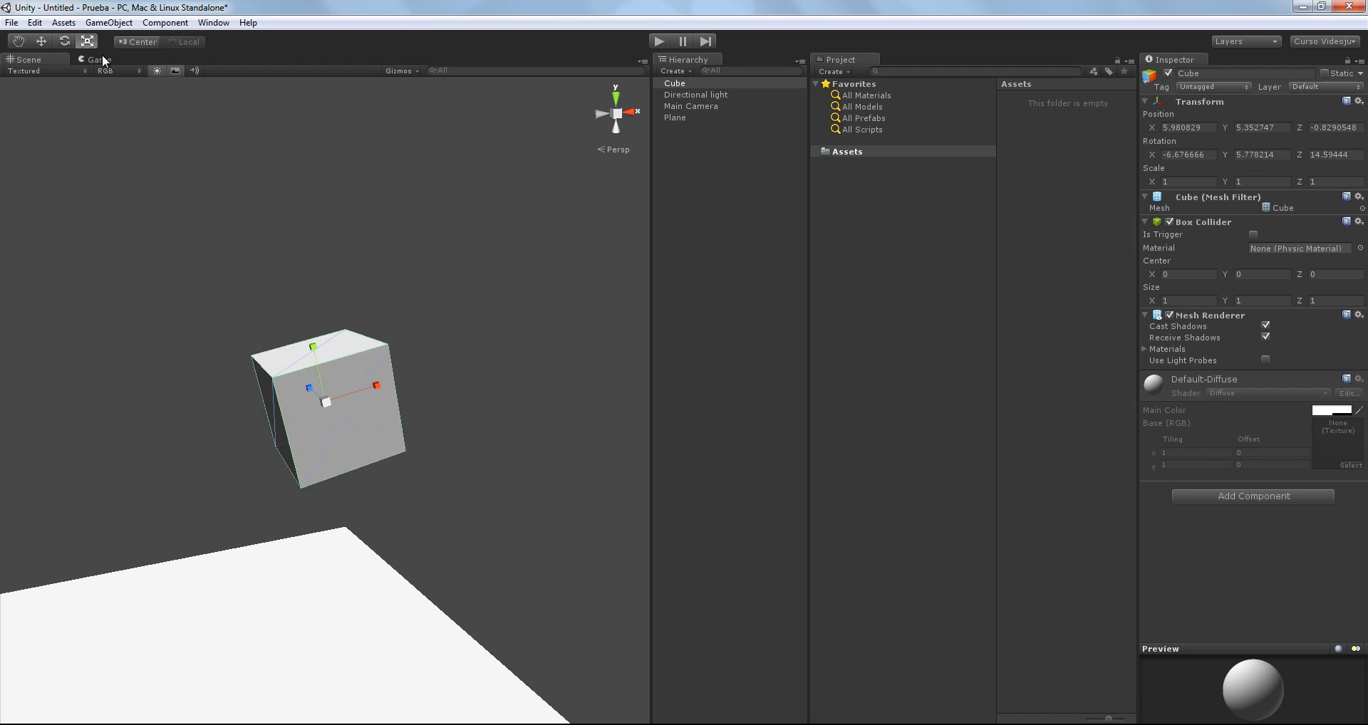
mouse_move(312, 347)
left_mouse_down()
mouse_move(287, 229)
mouse_move(324, 337)
left_mouse_up()
left_click_drag(367, 387, 307, 366)
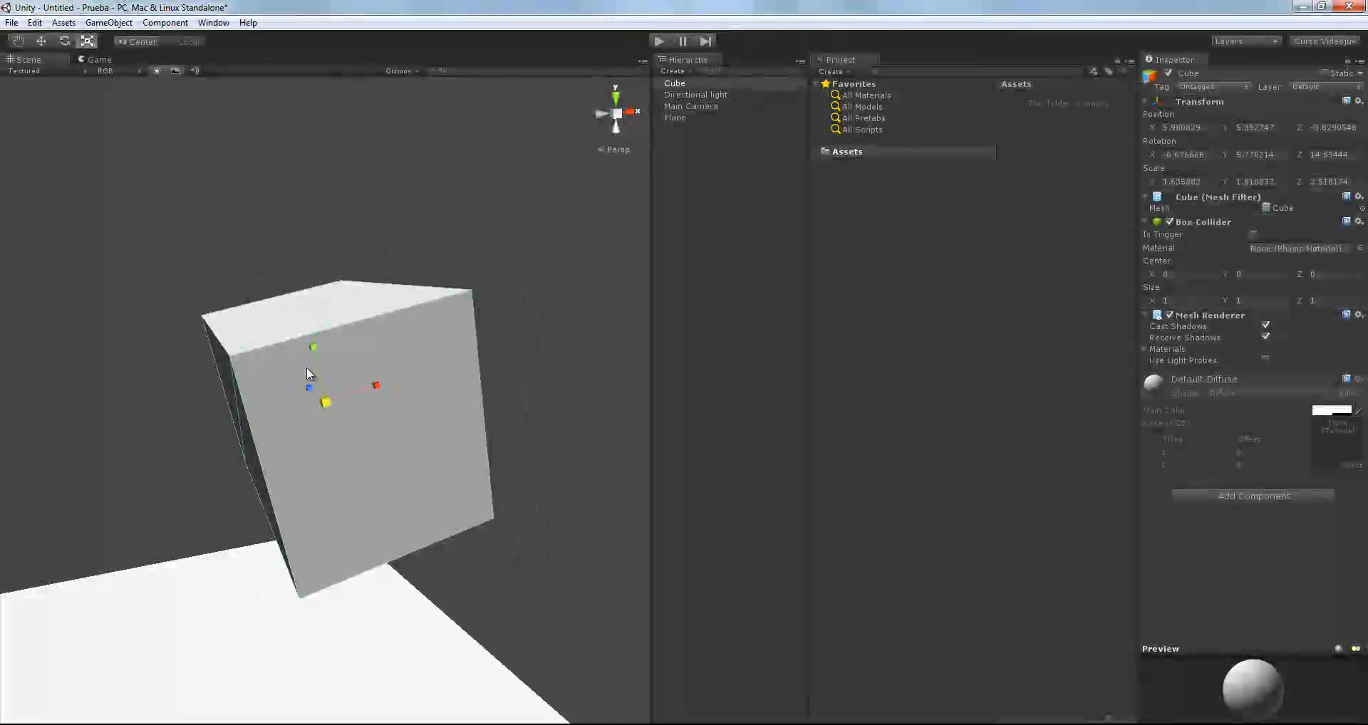
Step: Deselect the cube and inspect the wider scene, panning with both the Scale tool and the Hand tool active
scroll(306, 366, "down", 4)
scroll(134, 248, "down", 5)
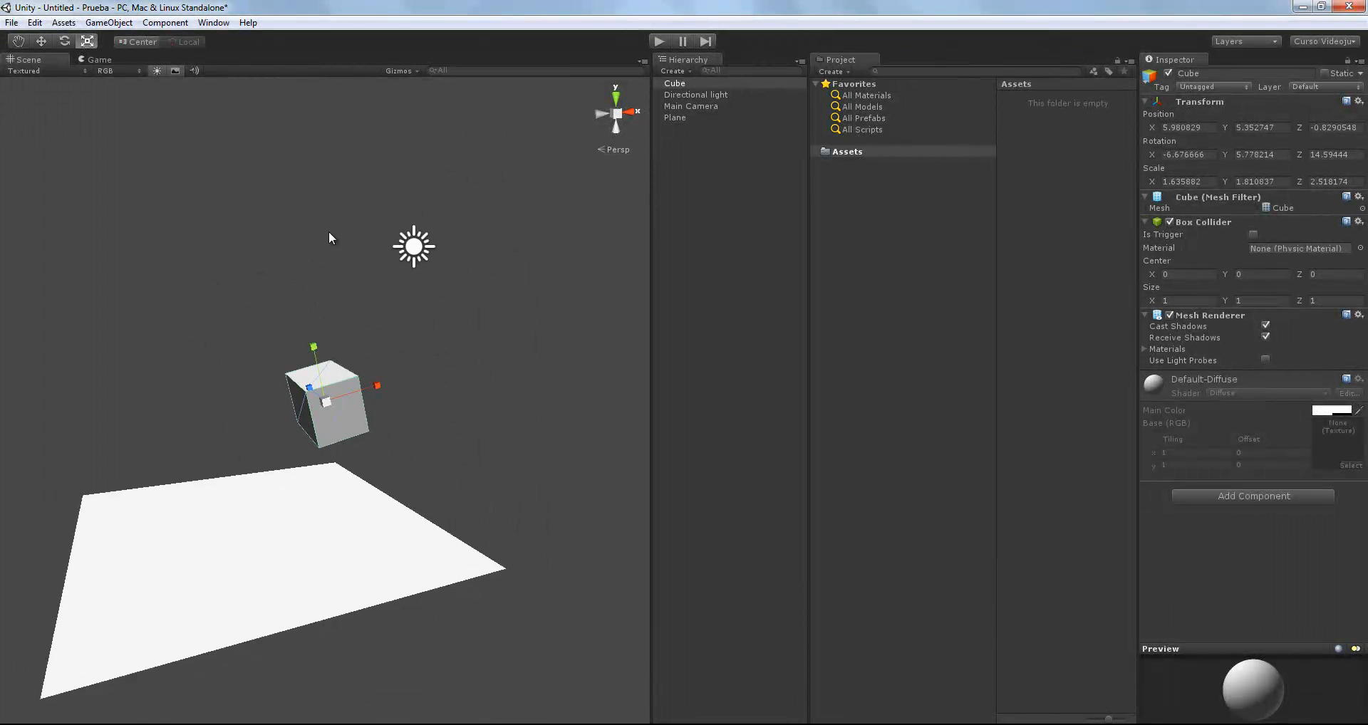
middle_click_drag(173, 209, 194, 235)
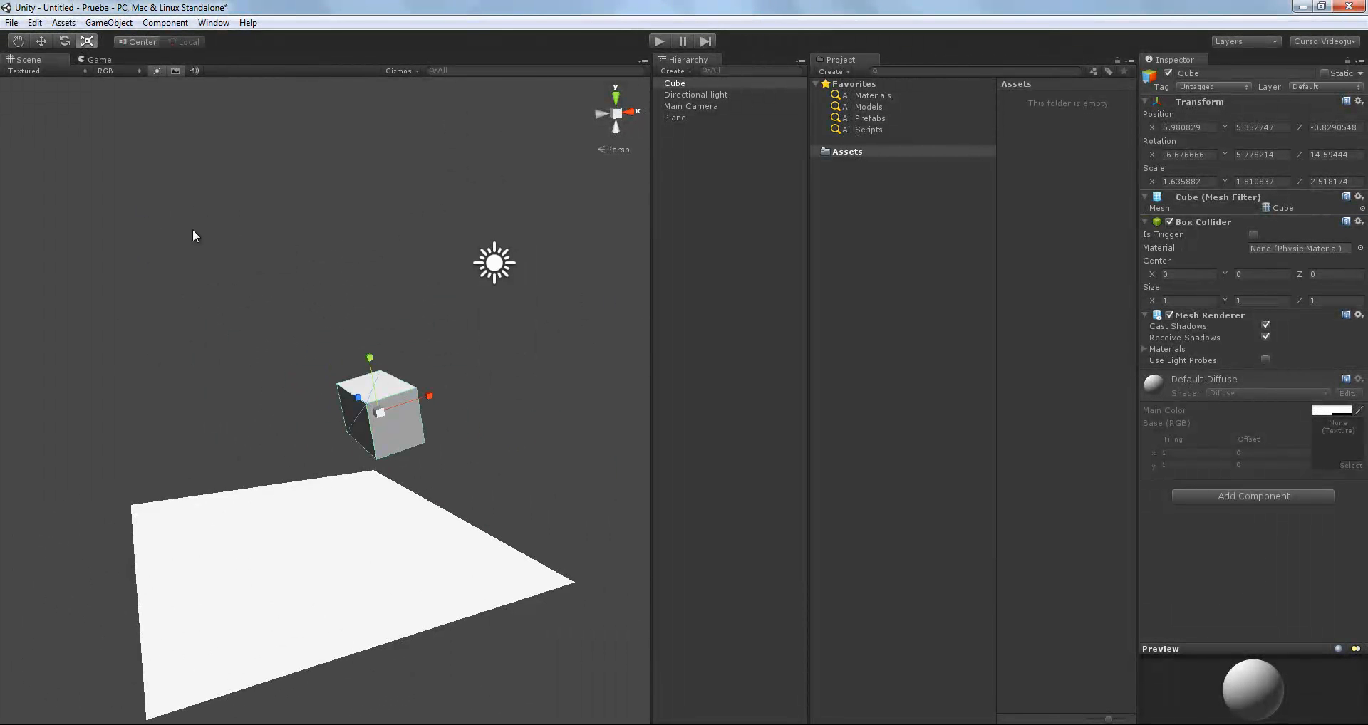
left_click(357, 212)
left_click(18, 41)
left_click_drag(113, 221, 74, 129)
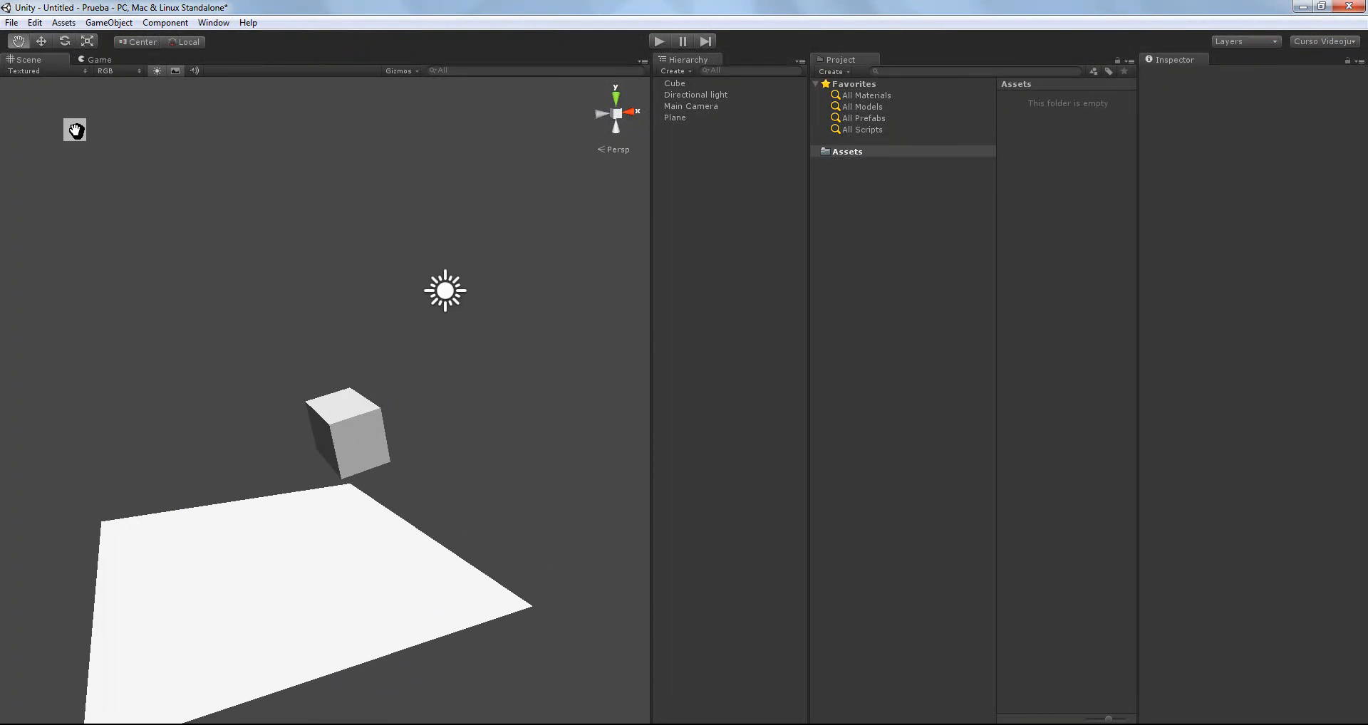
left_click(65, 41)
left_click(18, 41)
left_click_drag(30, 83, 89, 113)
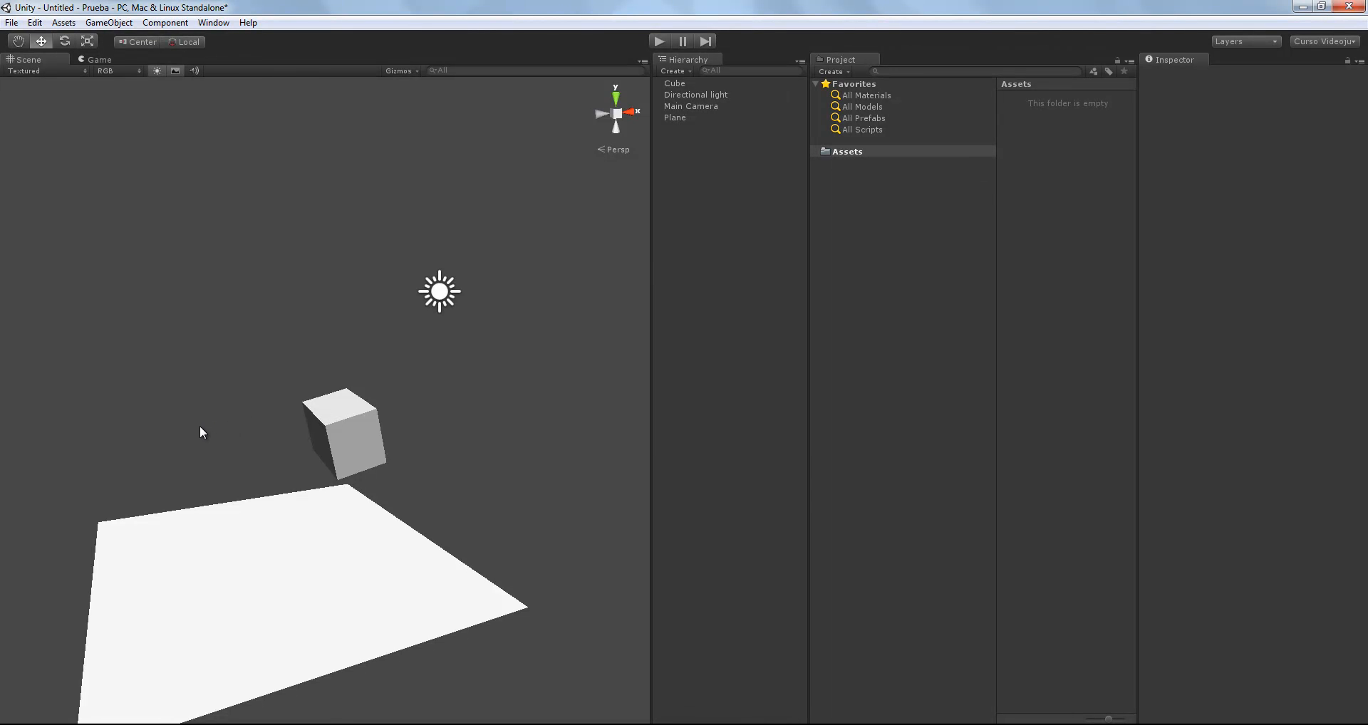
Step: With the Move tool active, pan the scene and view the cube and plane at various zoom distances
middle_click_drag(181, 377, 216, 339)
left_click_drag(217, 339, 245, 381)
key("w")
scroll(243, 387, "up", 3)
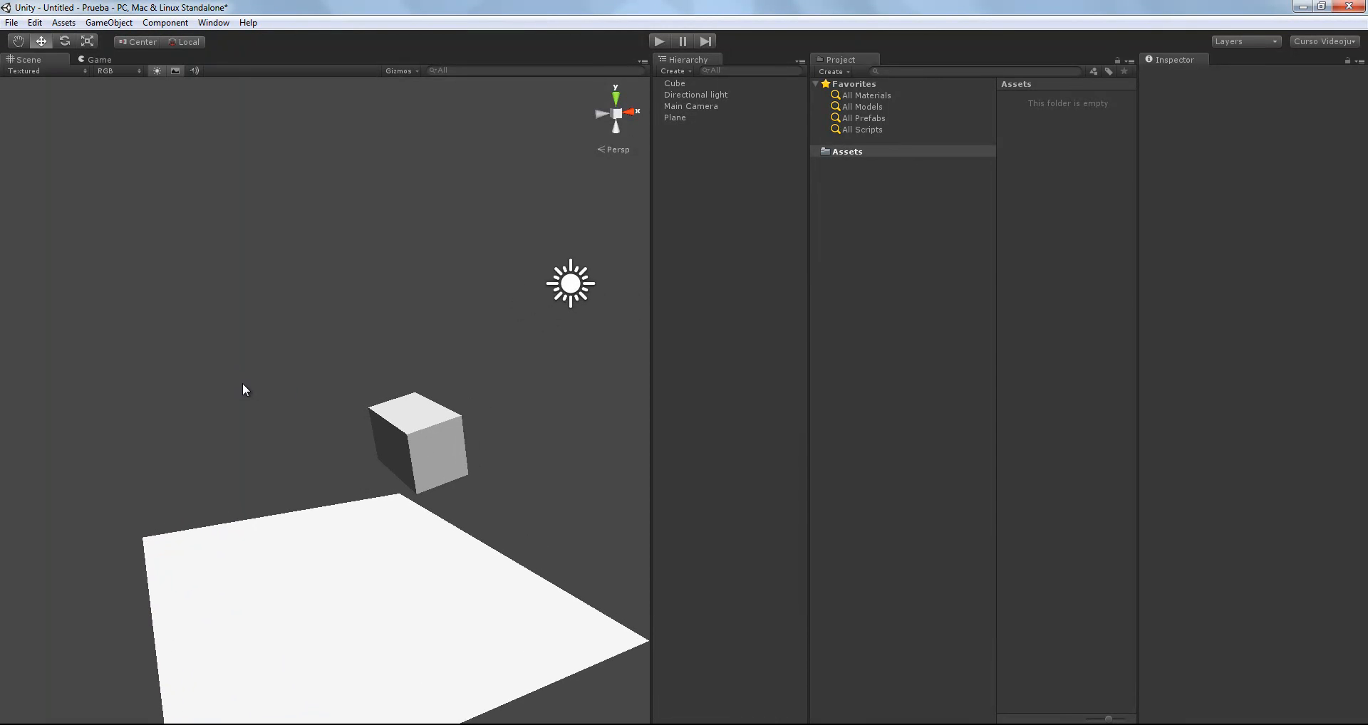
scroll(241, 396, "down", 4)
scroll(242, 403, "up", 2)
scroll(246, 412, "up", 2)
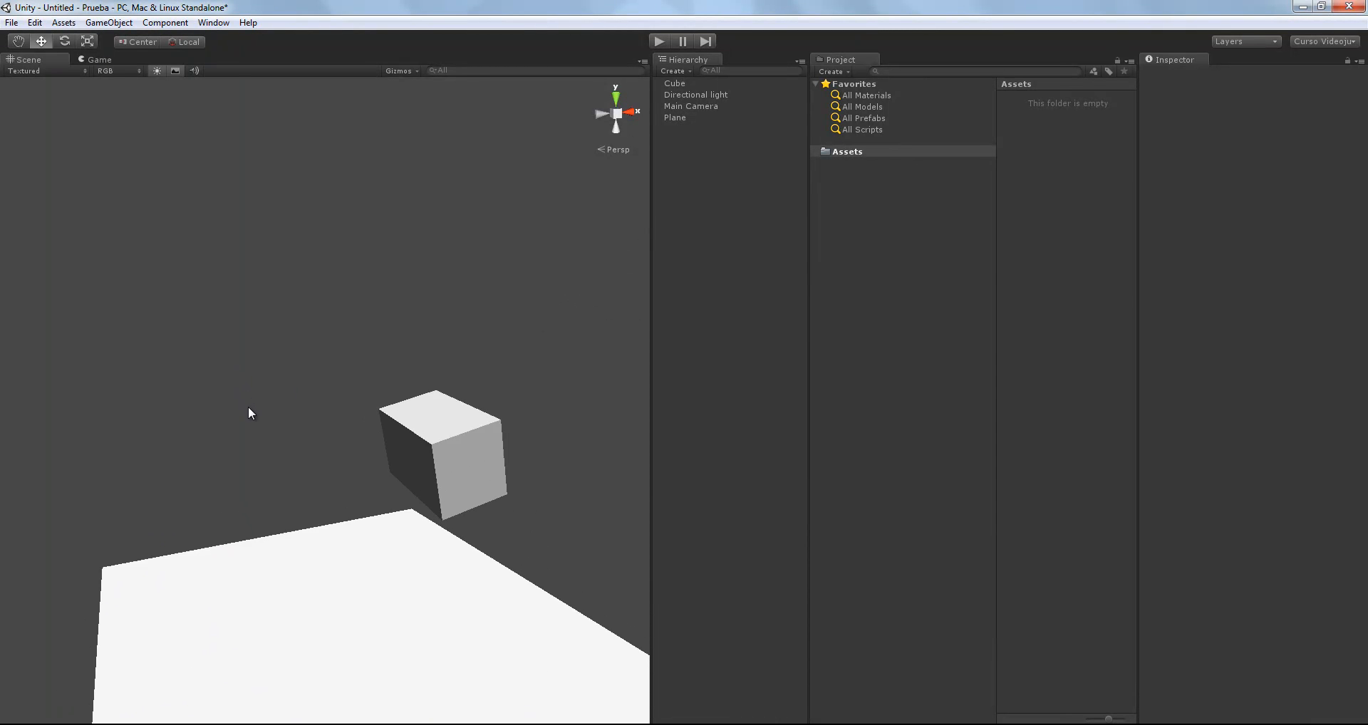
scroll(250, 425, "down", 1)
scroll(250, 425, "down", 2)
scroll(250, 425, "up", 1)
scroll(250, 425, "down", 1)
scroll(250, 419, "up", 2)
scroll(250, 419, "down", 2)
scroll(250, 419, "up", 2)
scroll(250, 419, "down", 2)
scroll(275, 428, "up", 1)
scroll(297, 442, "down", 2)
scroll(362, 428, "down", 2)
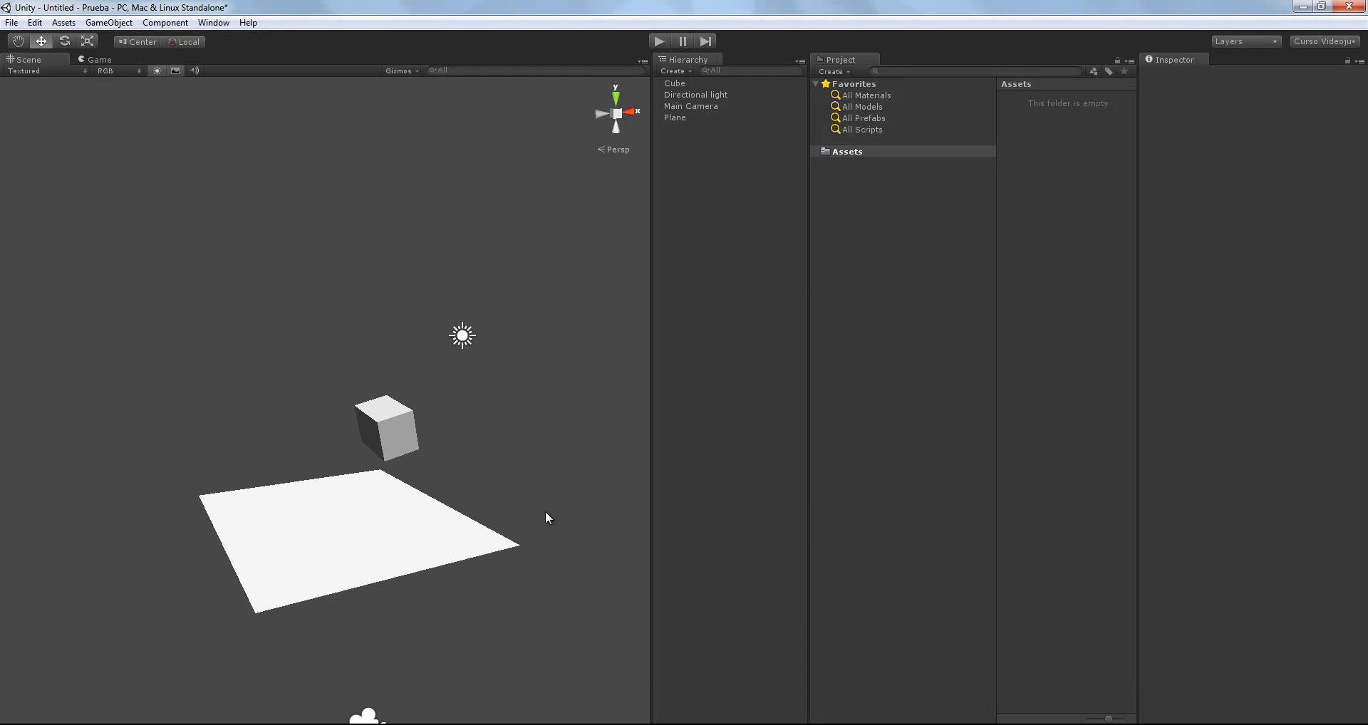
Step: Select the plane and the cube alternately and frame each one in the Scene view
left_click(373, 503)
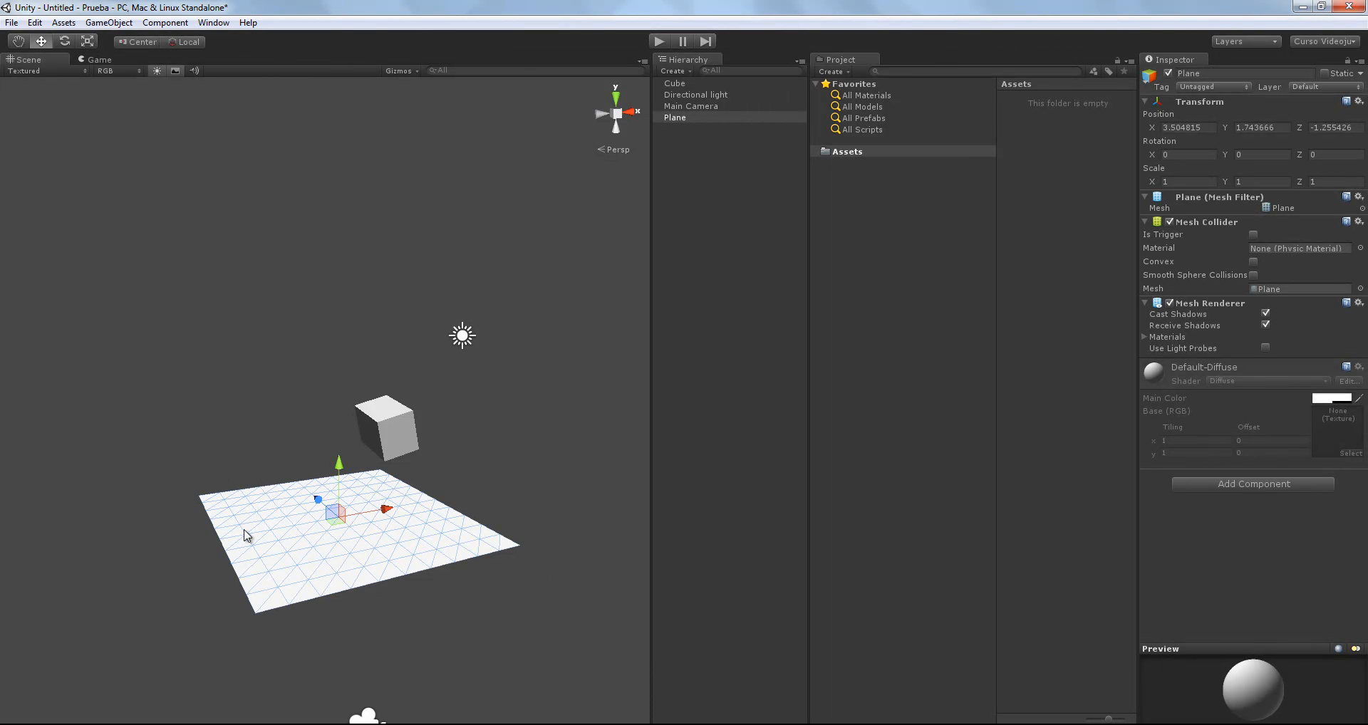
key("f")
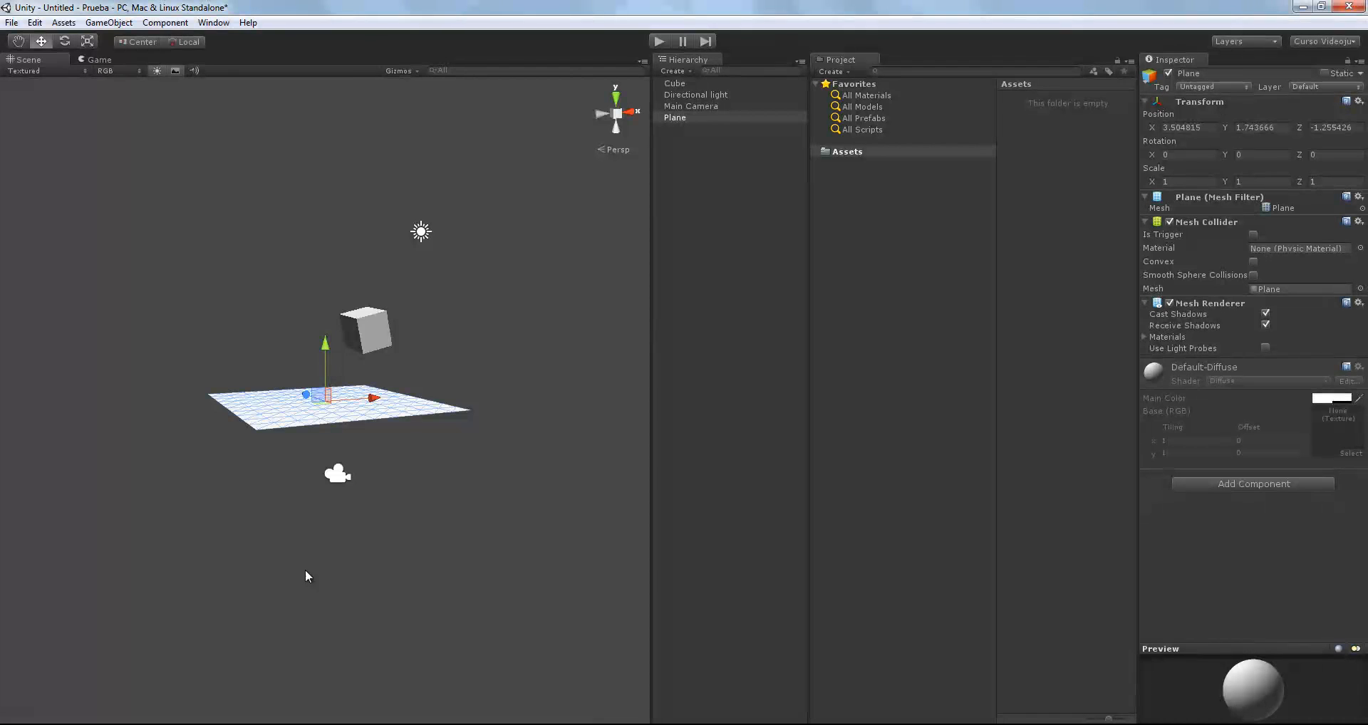
left_click(359, 337)
key("f")
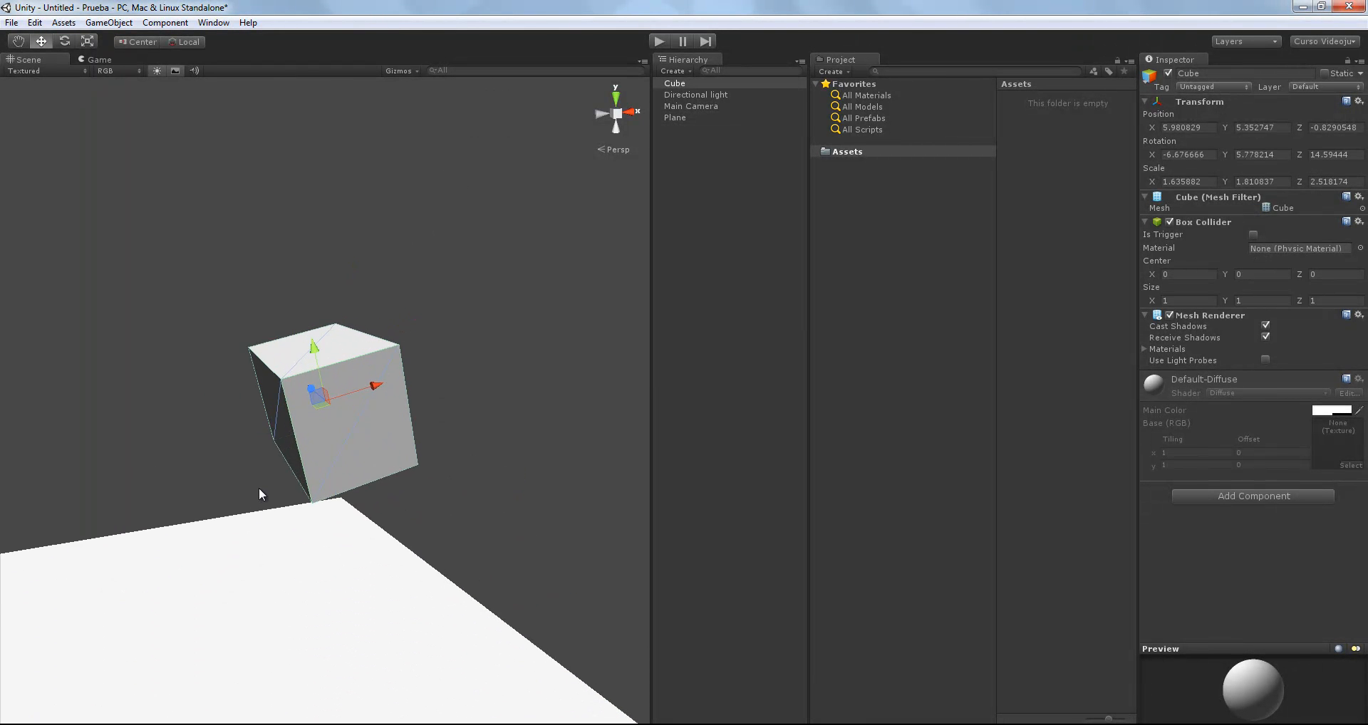
left_click(255, 595)
key("f")
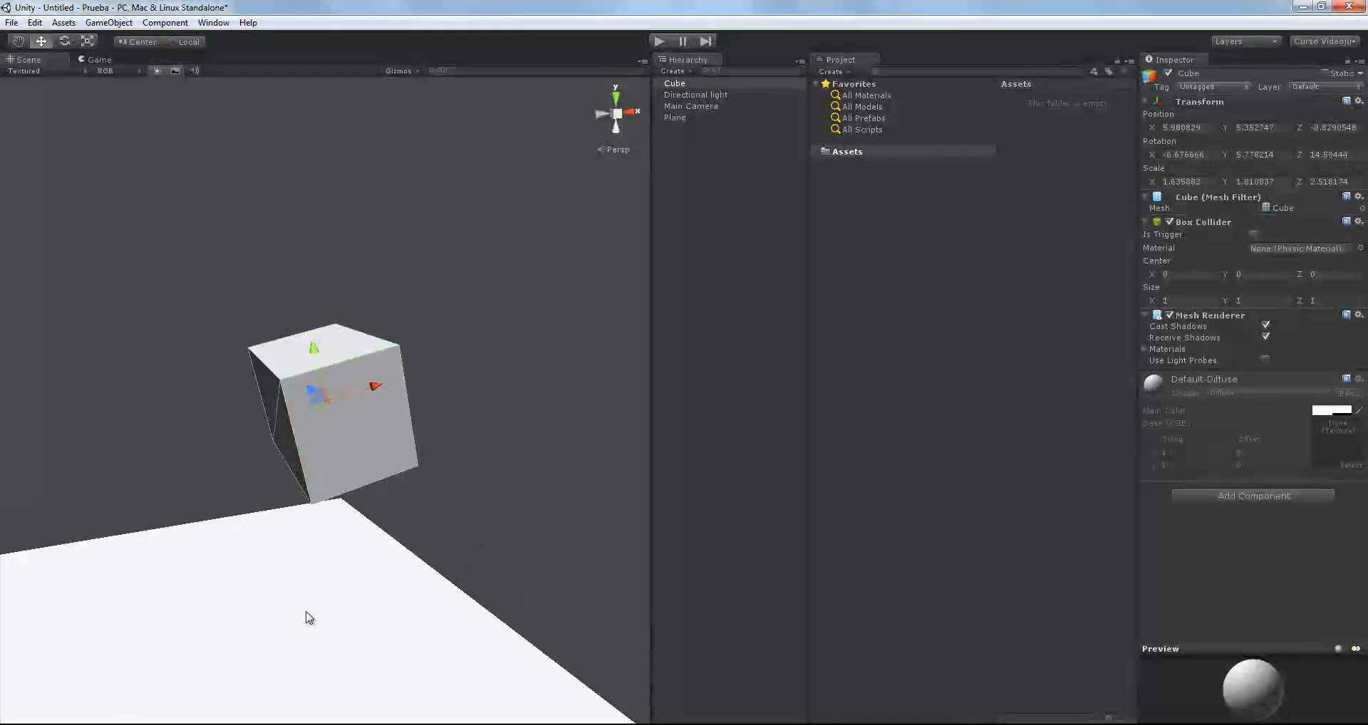
left_click(306, 618)
key("f")
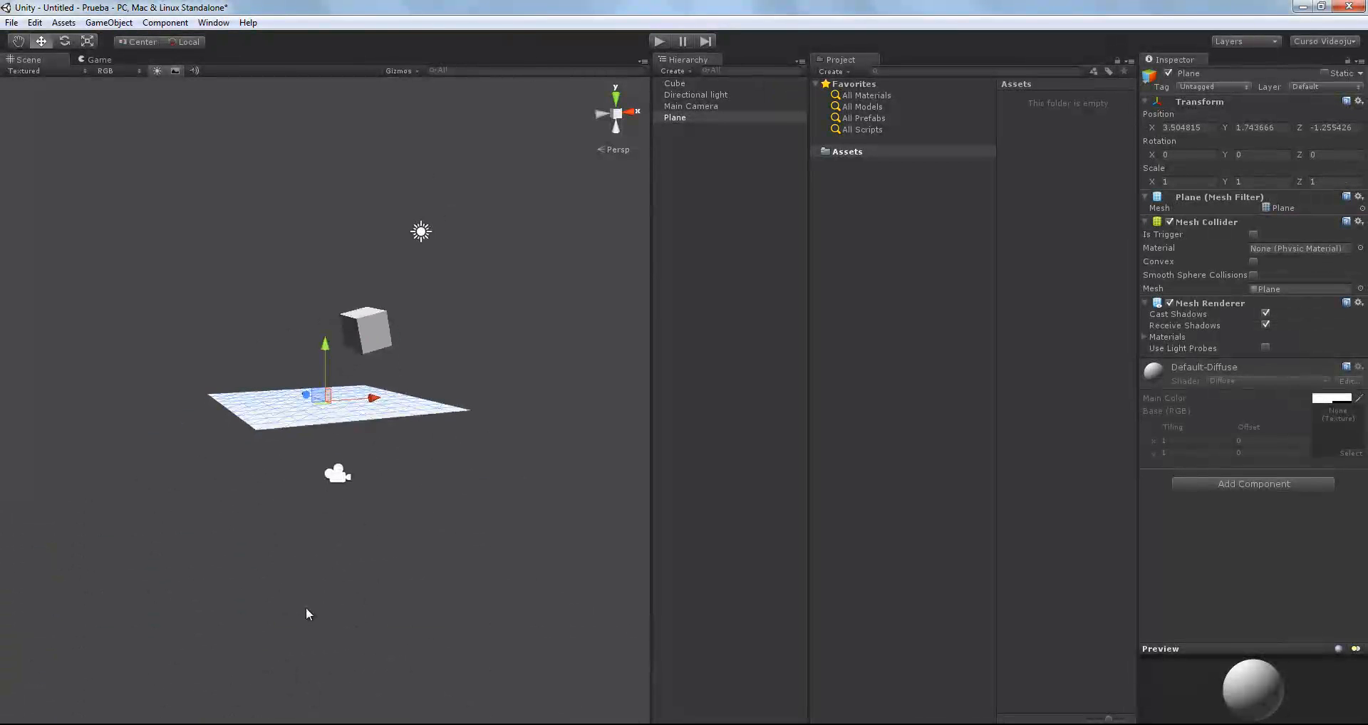
left_click(359, 334)
key("f")
Step: Cycle through the Hand, Move, Rotate and Scale tools to compare their handles on the selected cube
key("q")
key("w")
key("e")
key("r")
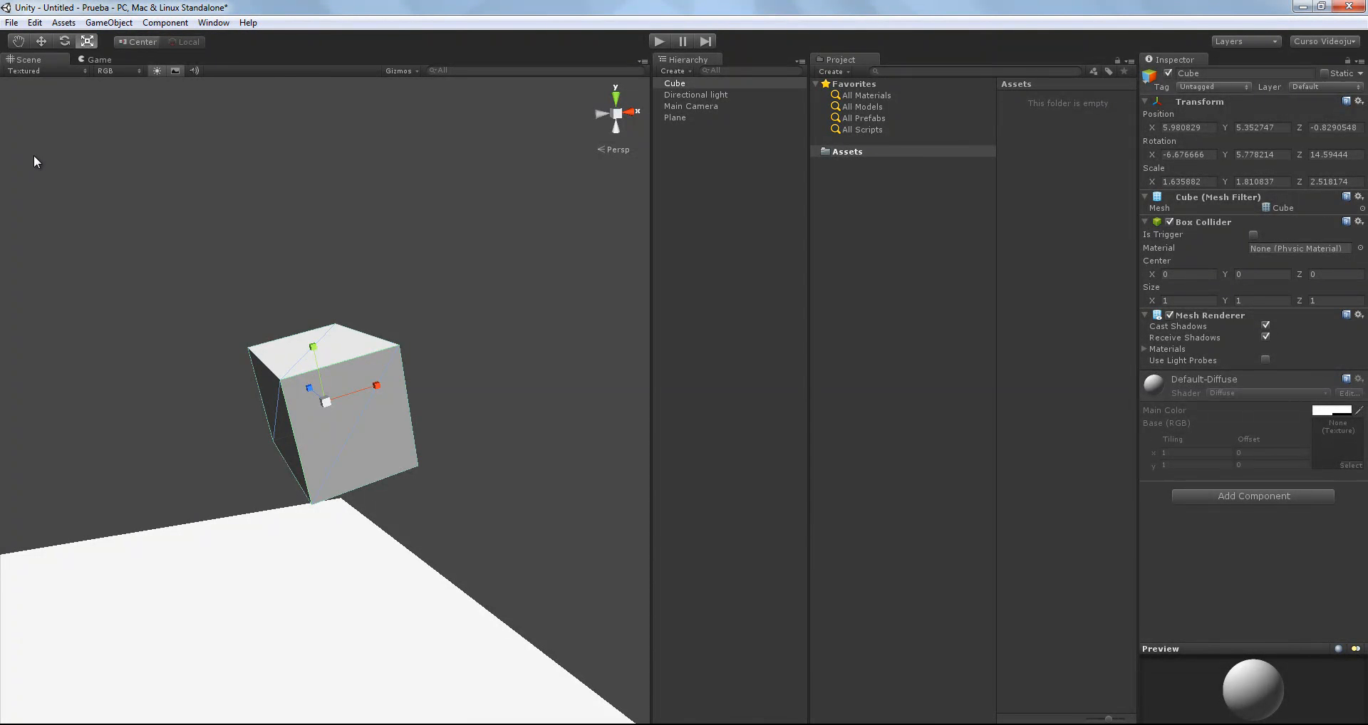
left_click(18, 41)
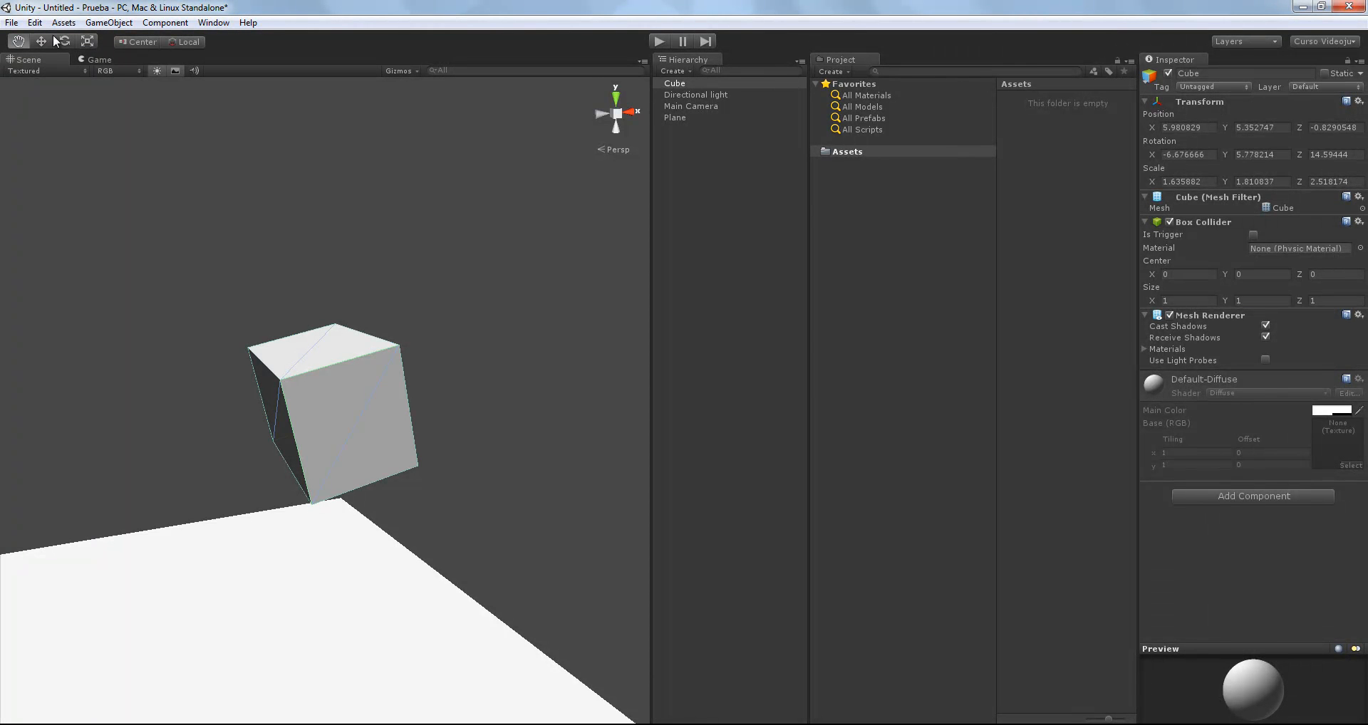
key("w")
key("e")
key("r")
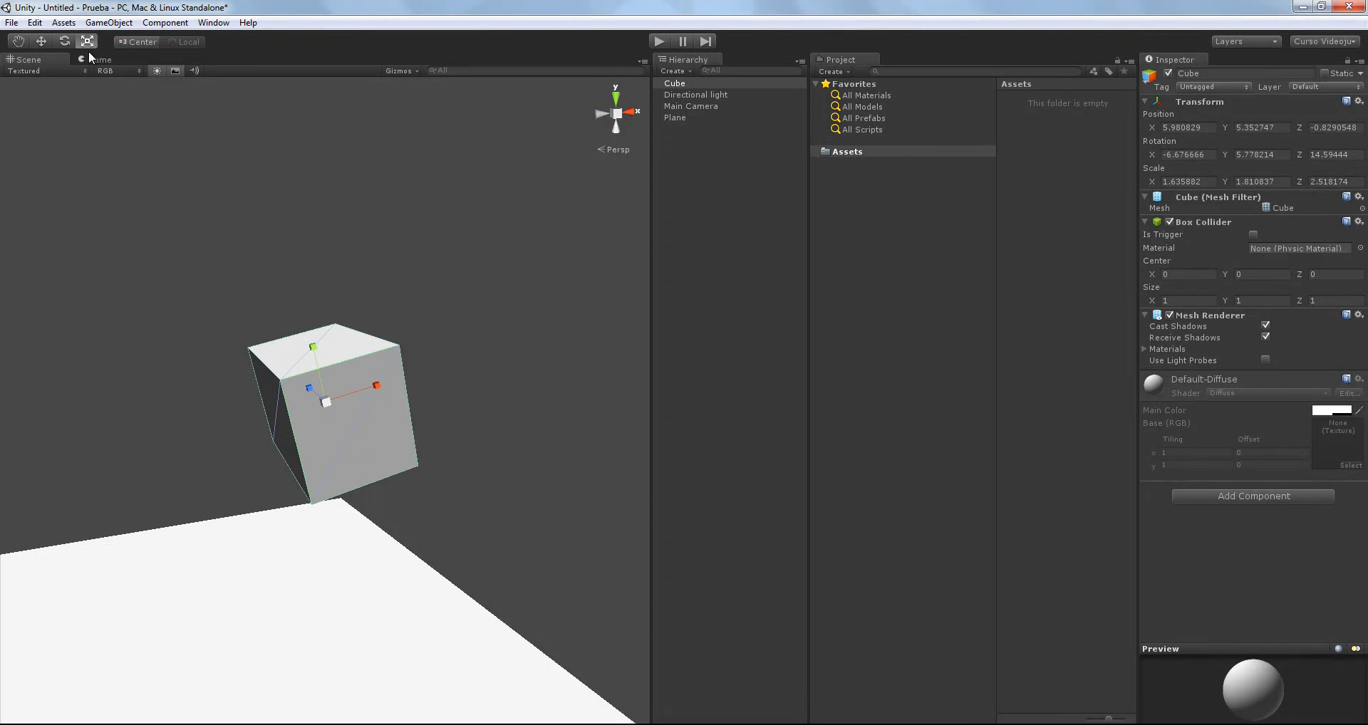
Step: Clear the selection and go through the Hand and Move tools again, ending on the Scale tool
left_click(56, 103)
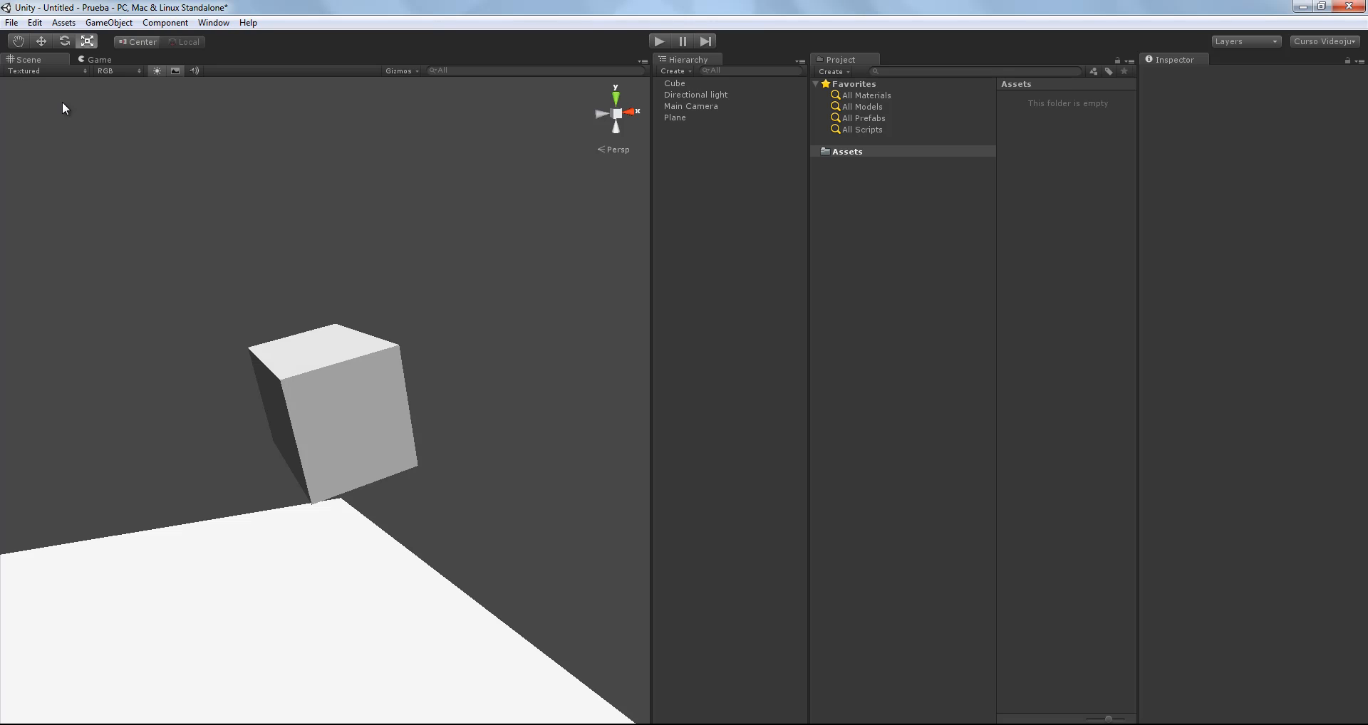
left_click(18, 42)
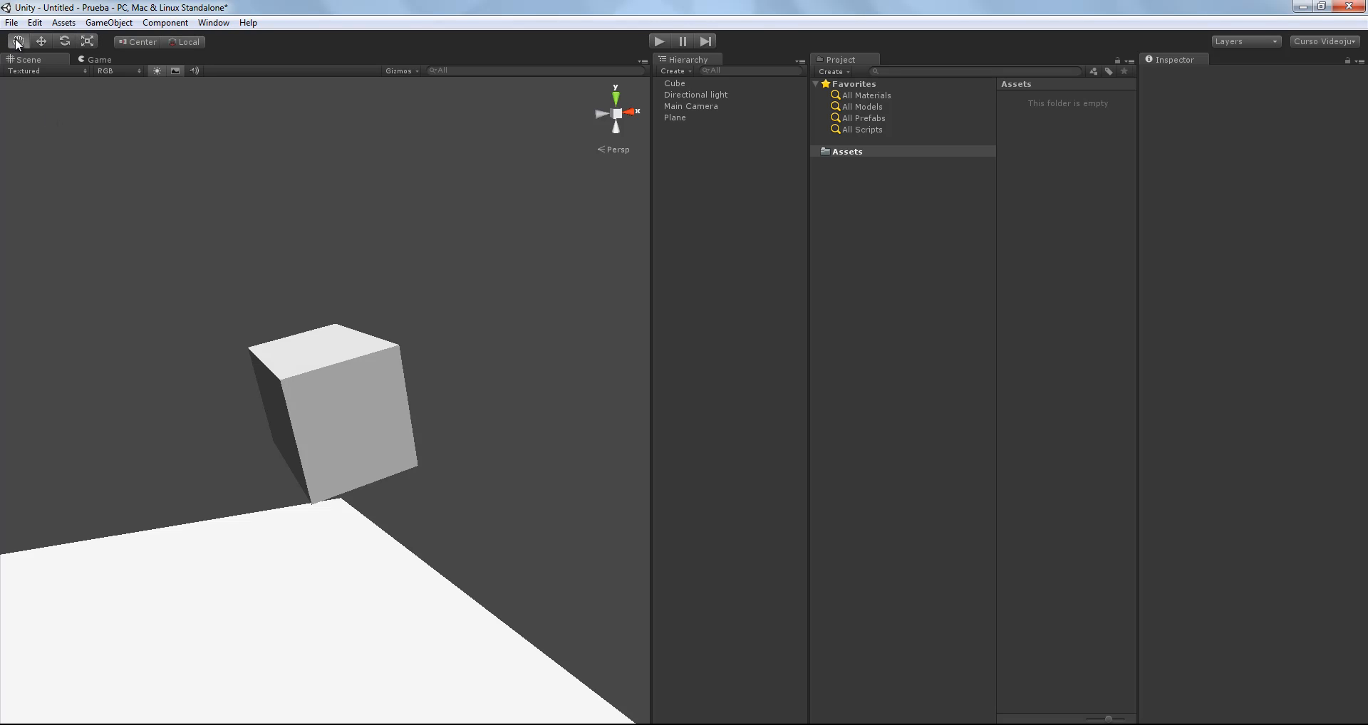
left_click(42, 43)
left_click(87, 41)
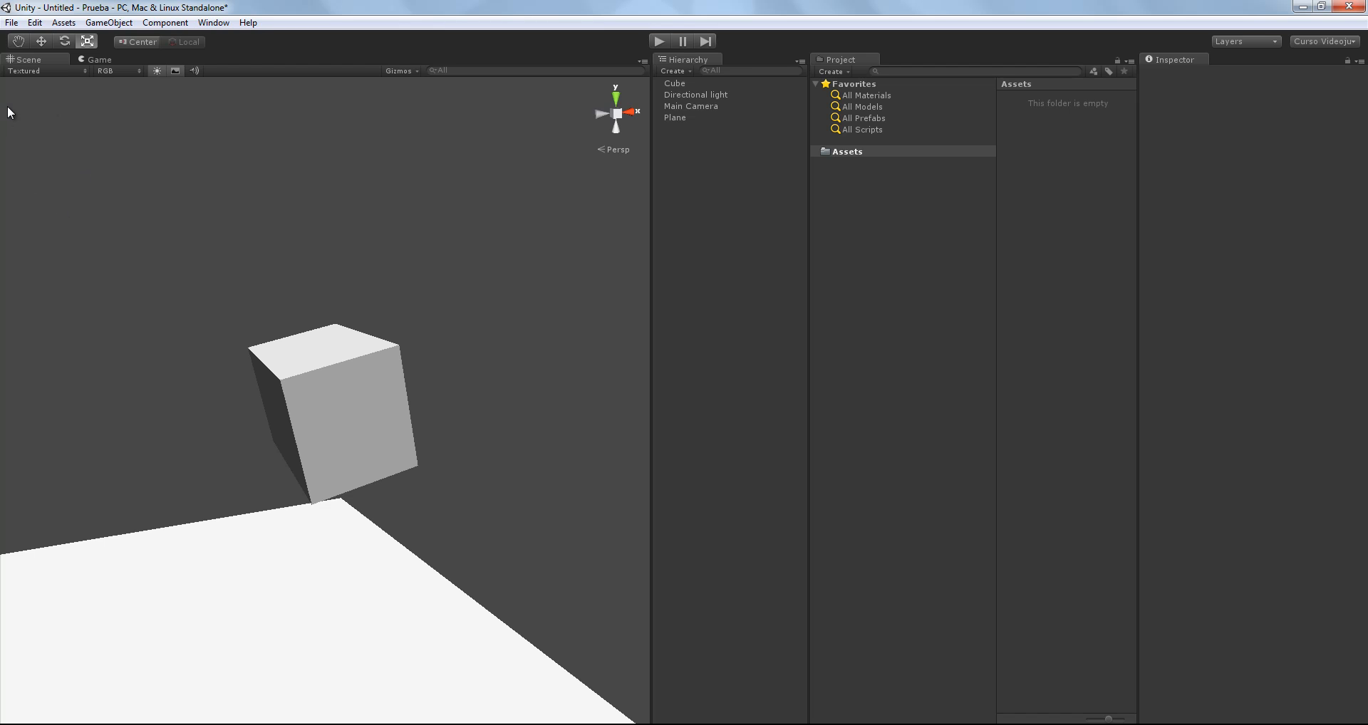
Step: Select the cube and set the transform handle position to Pivot
middle_click_drag(55, 174, 135, 176)
scroll(171, 188, "down", 3)
scroll(171, 187, "down", 2)
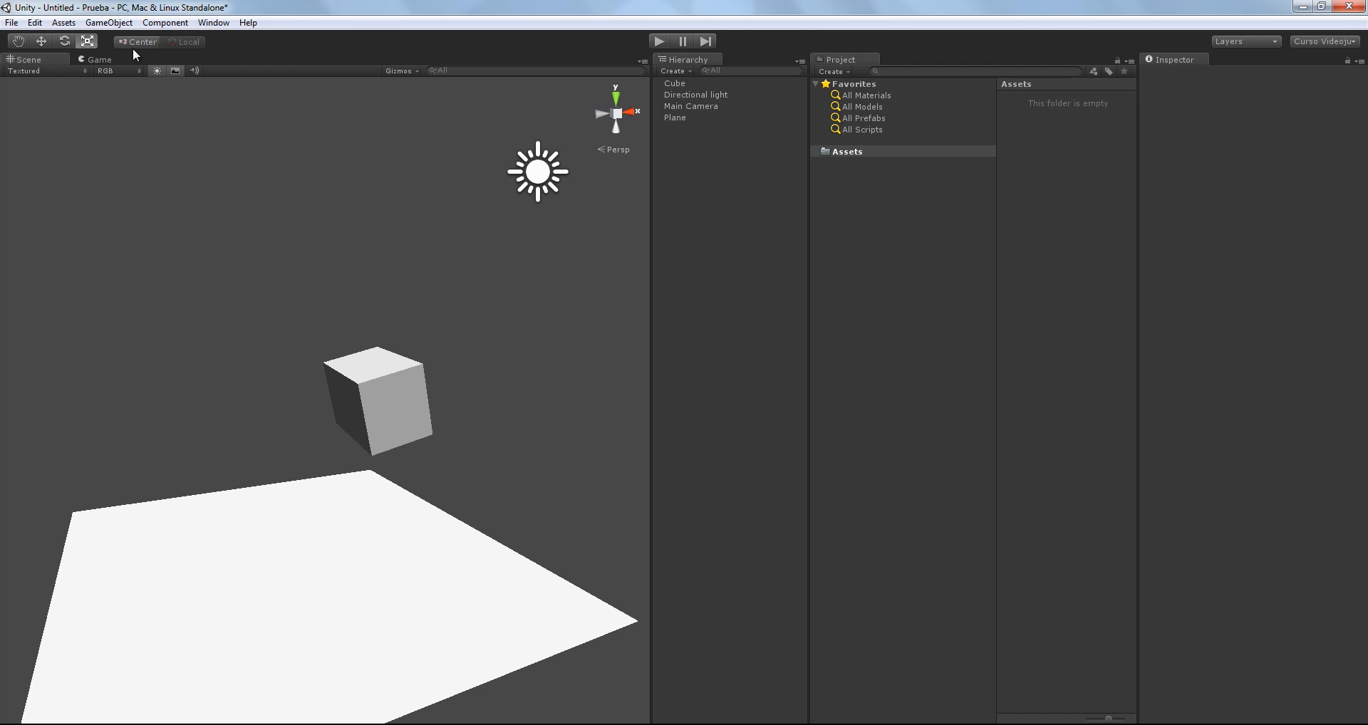
left_click(363, 393)
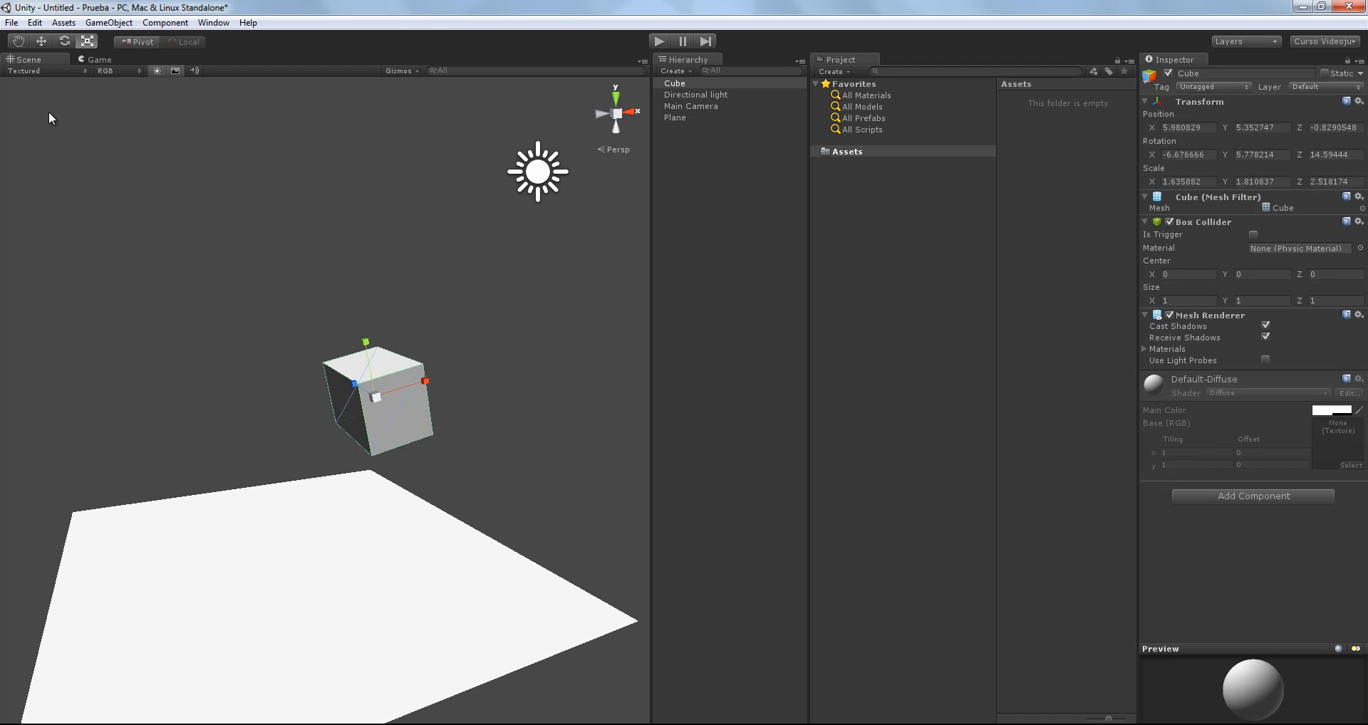
Step: Switch from Rotate to the Move tool and set the selected cube's transform handle rotation to Global
left_click(62, 44)
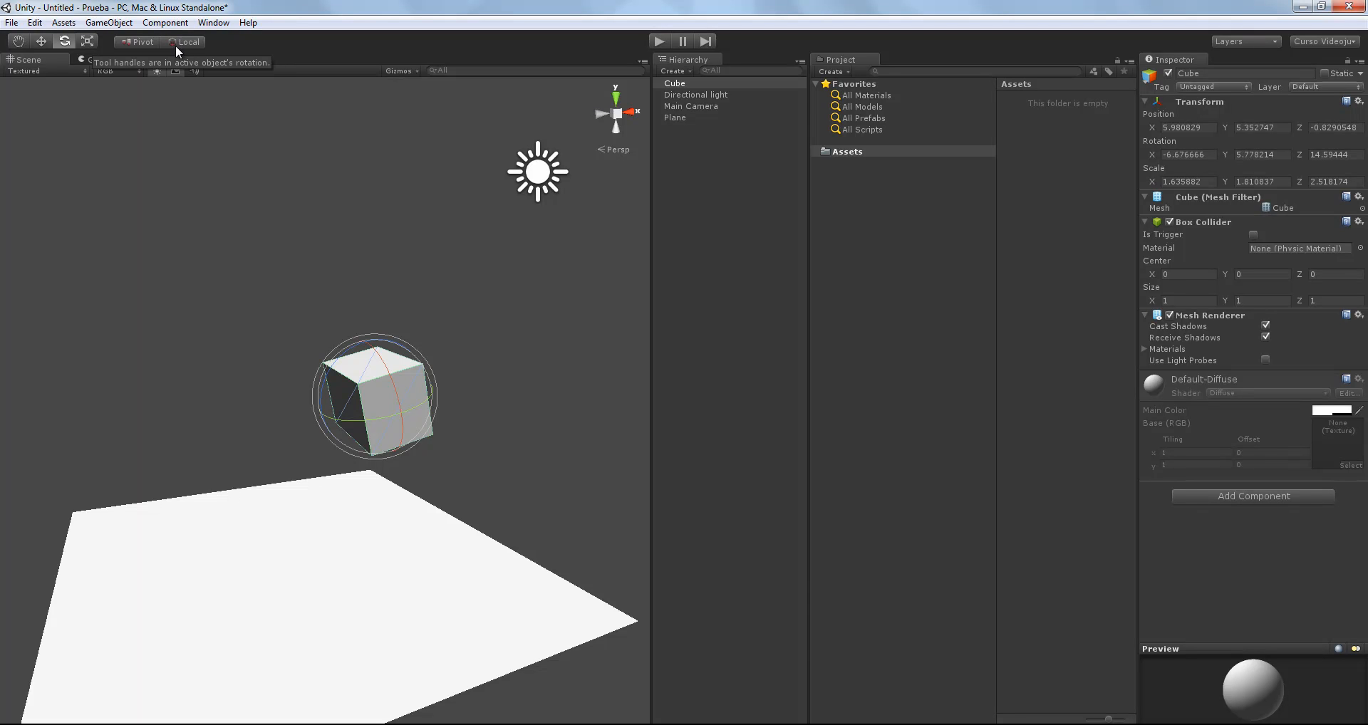
left_click(41, 43)
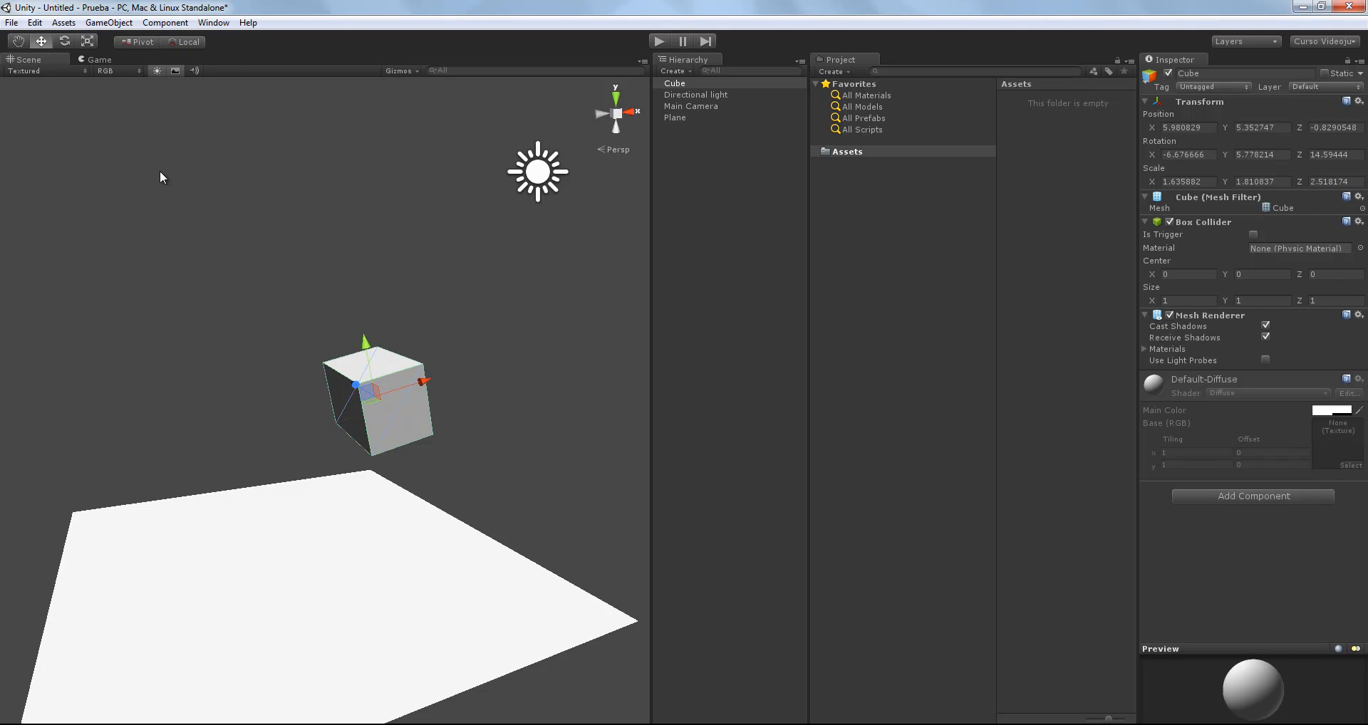
left_click(210, 361)
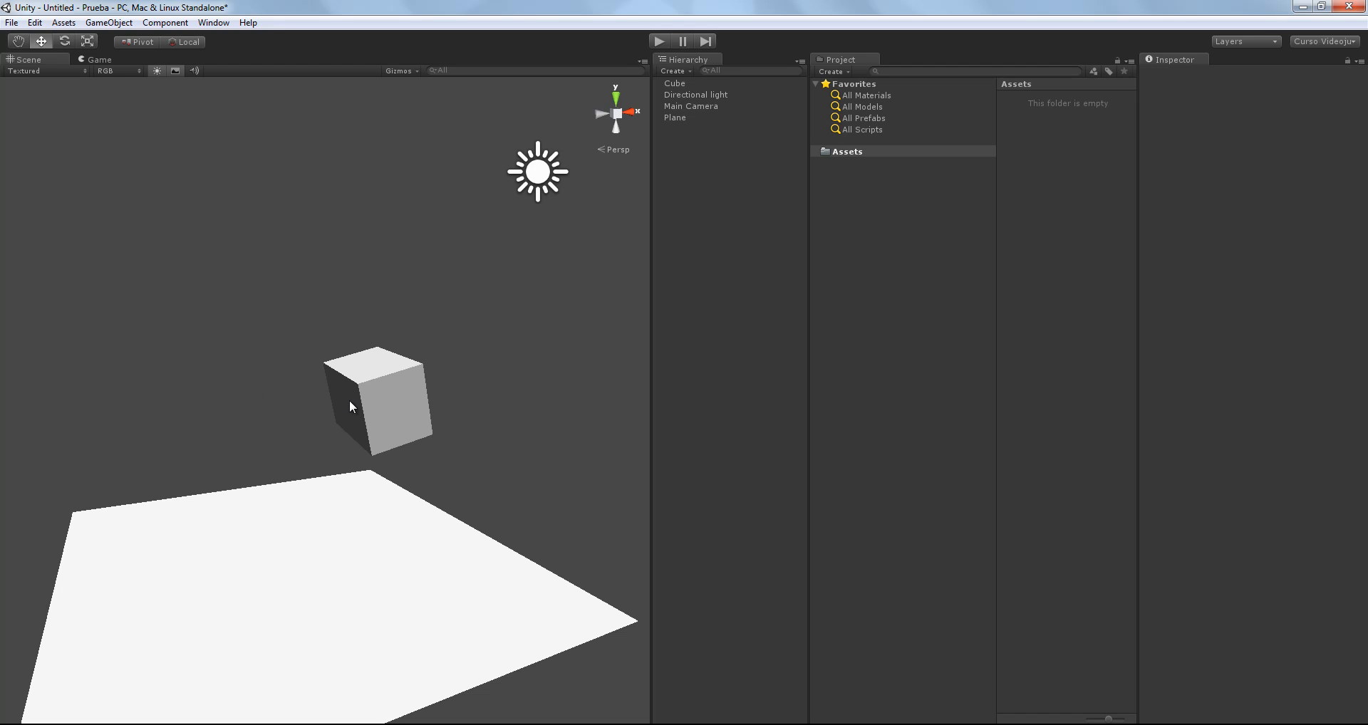
left_click(326, 367)
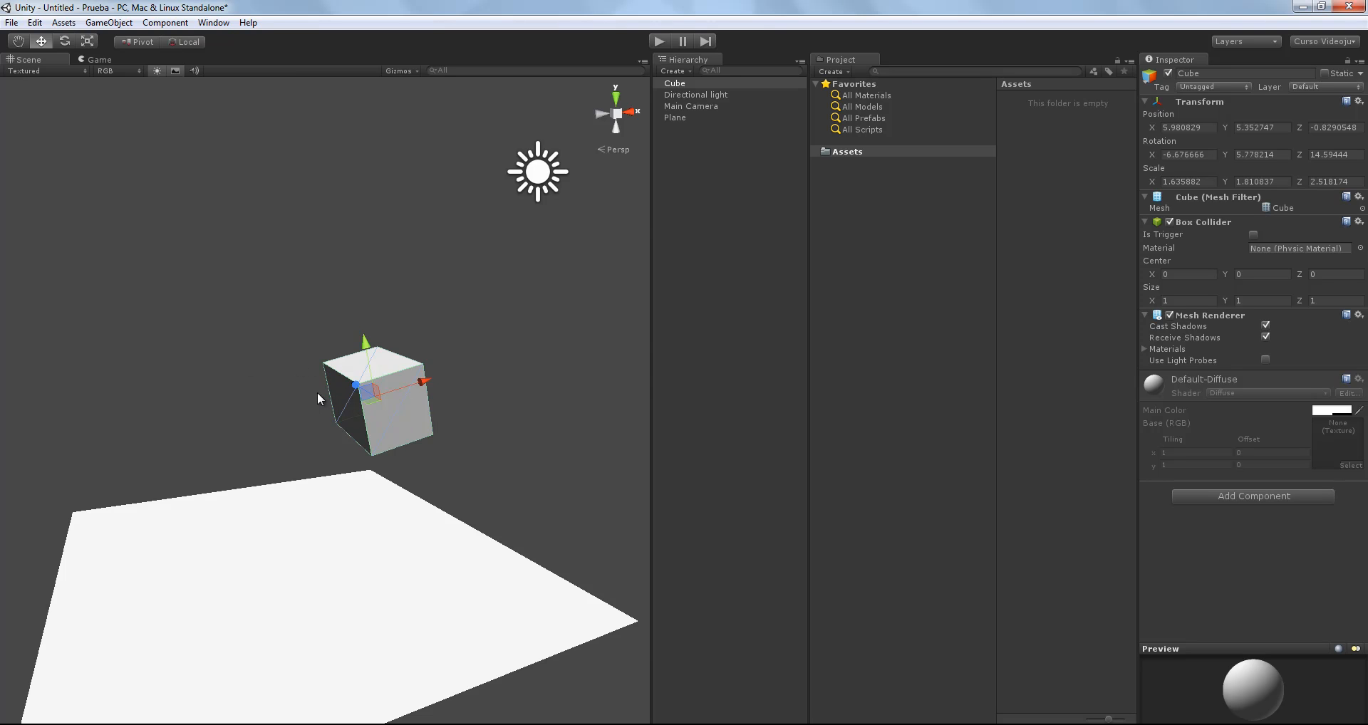
left_click(182, 42)
left_click(203, 262)
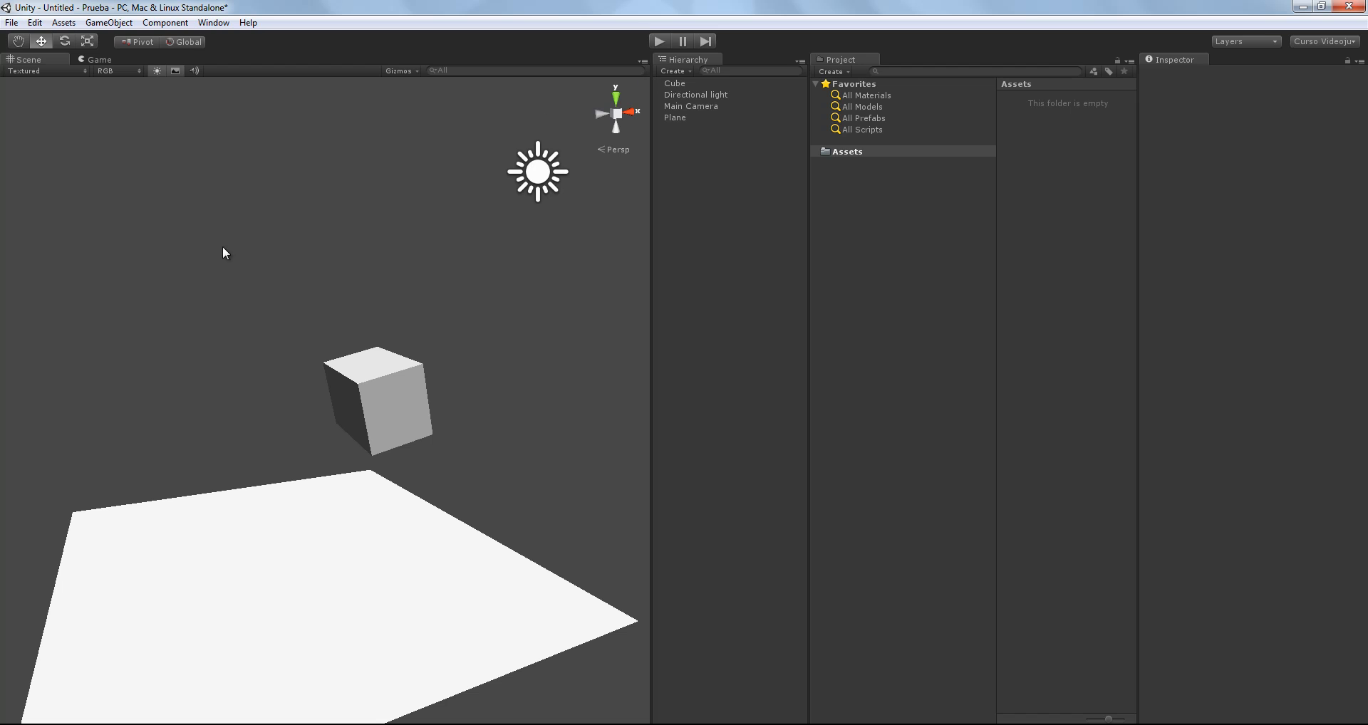
Step: Select the cube, directional light, main camera and plane in turn, framing the camera and the plane in the Scene view
left_click(677, 85)
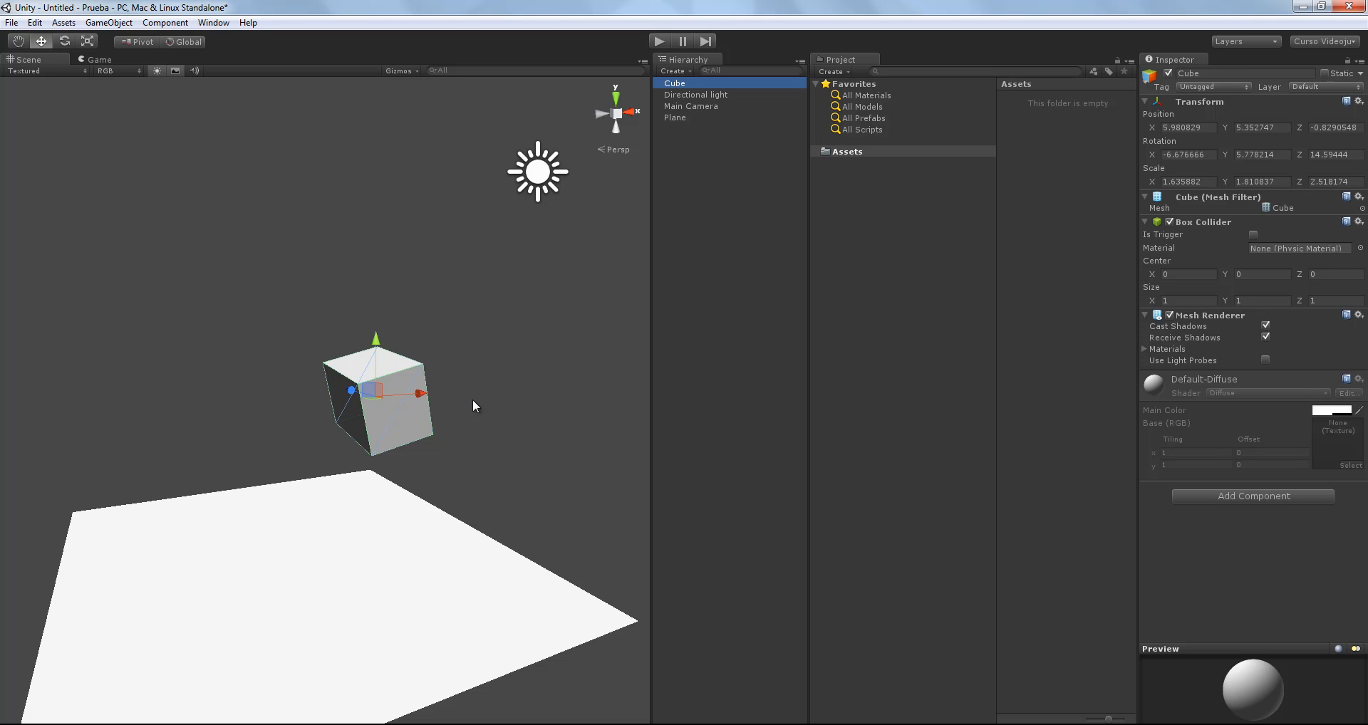
left_click(672, 94)
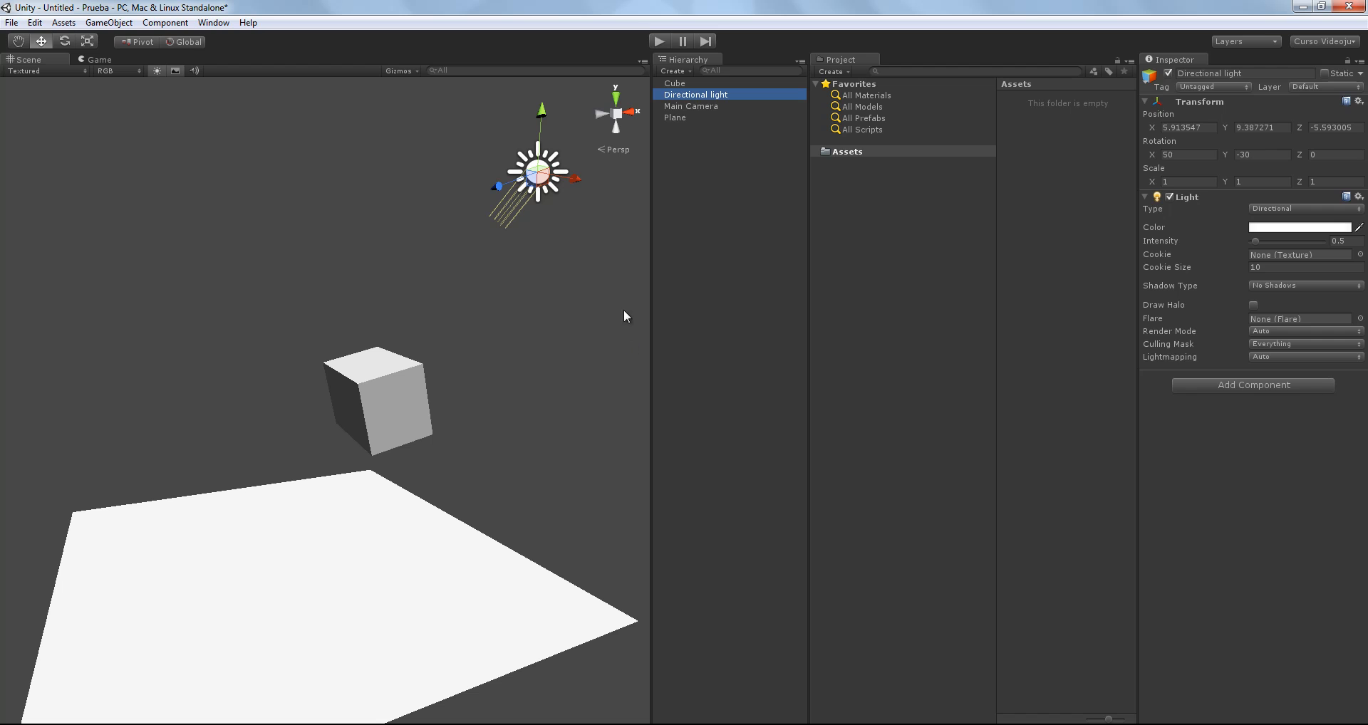
left_click(674, 107)
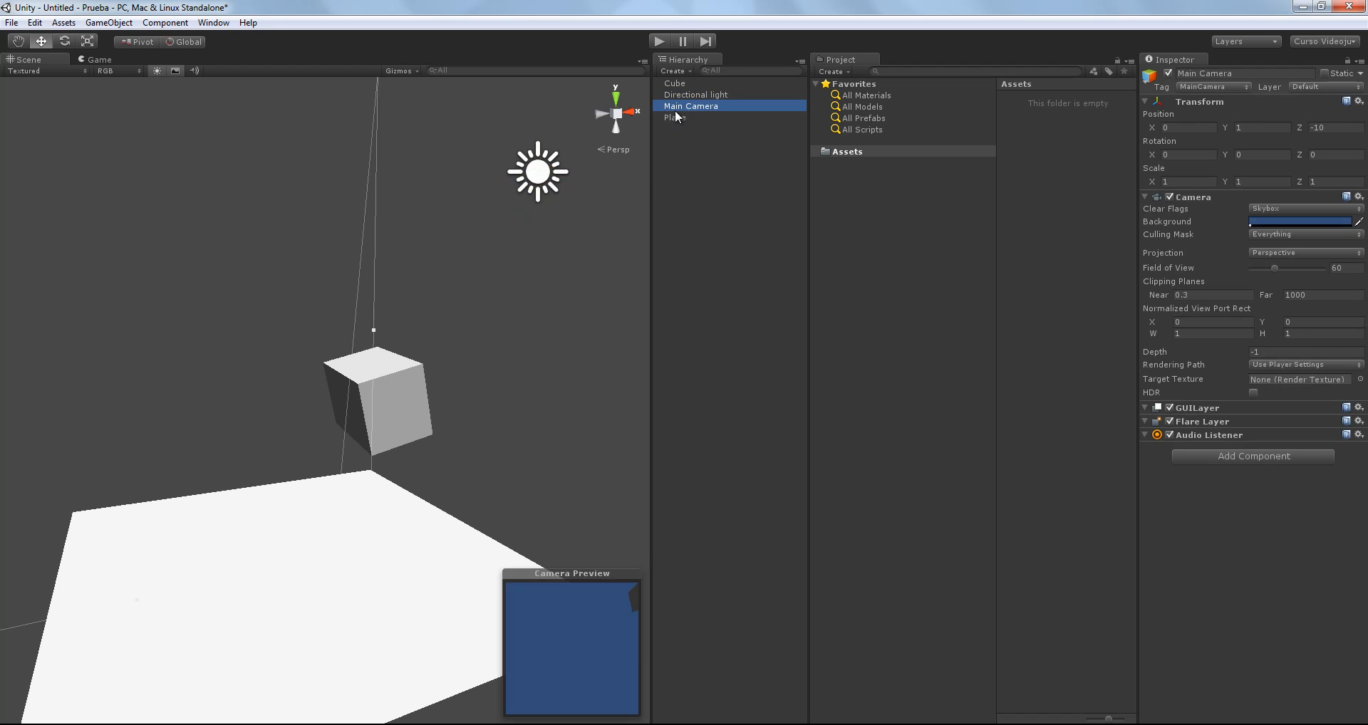
double_click(679, 108)
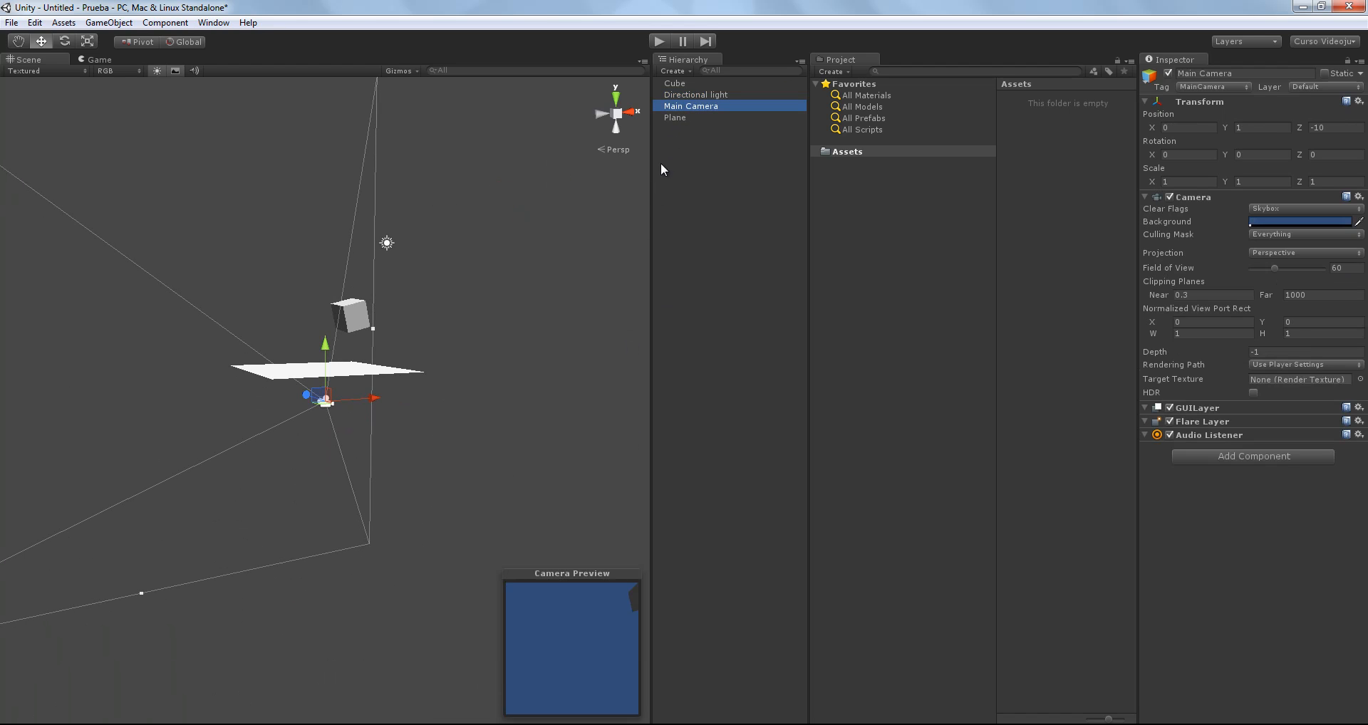
double_click(674, 117)
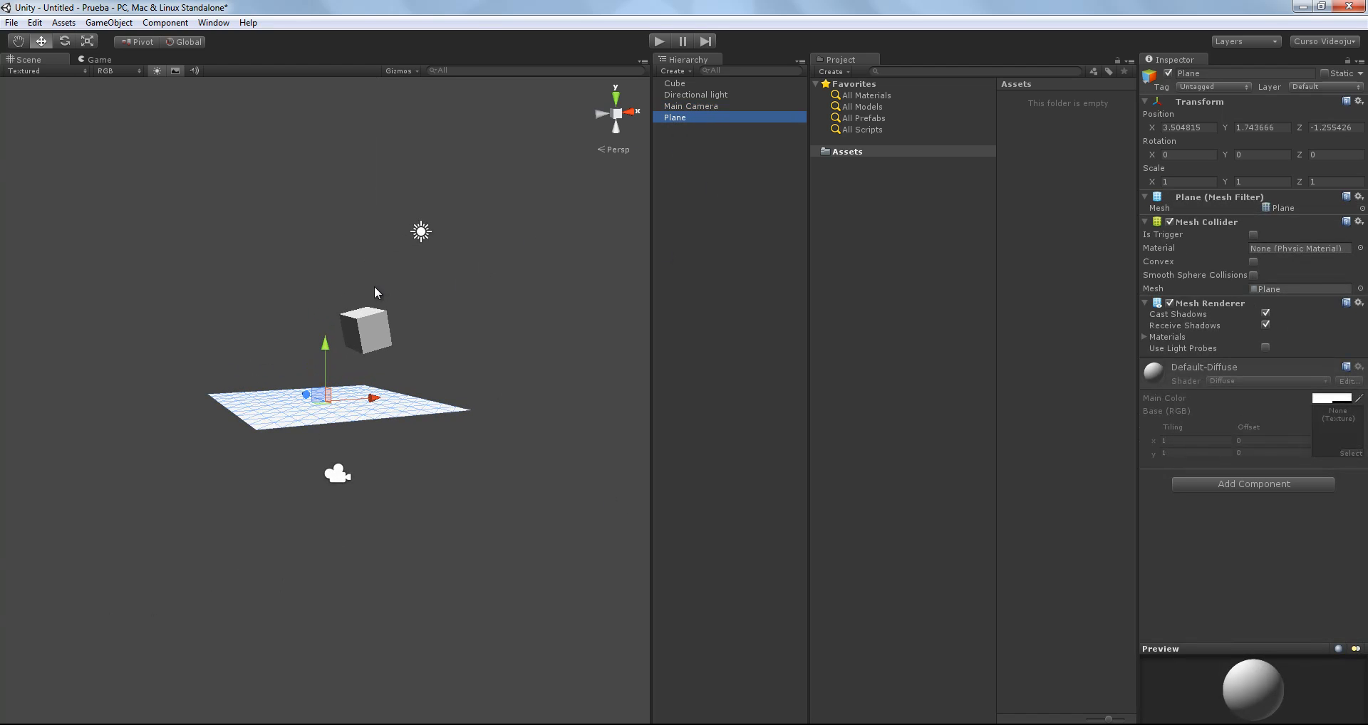
middle_click_drag(378, 288, 366, 394)
scroll(366, 396, "up", 4)
middle_click_drag(282, 427, 314, 397)
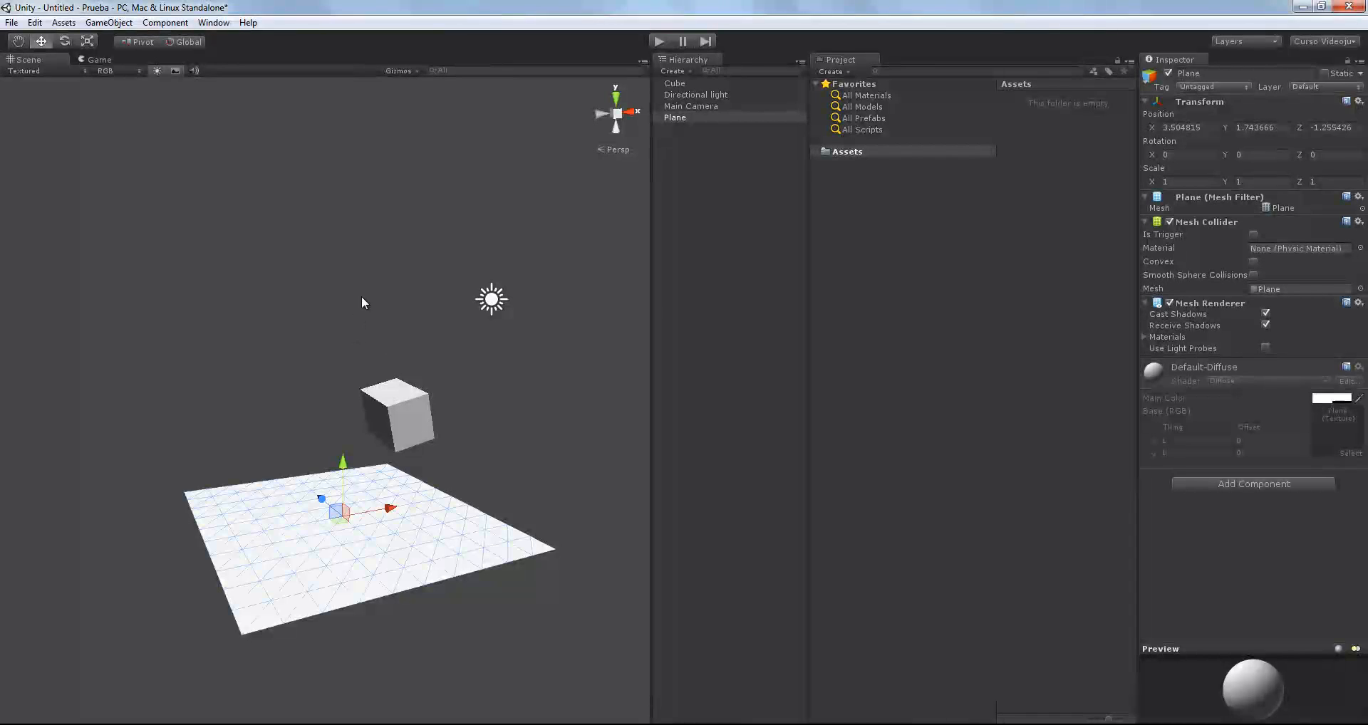
Step: Select the cube and the directional light in turn and frame each one in the Scene view
left_click(684, 106)
left_click(677, 85)
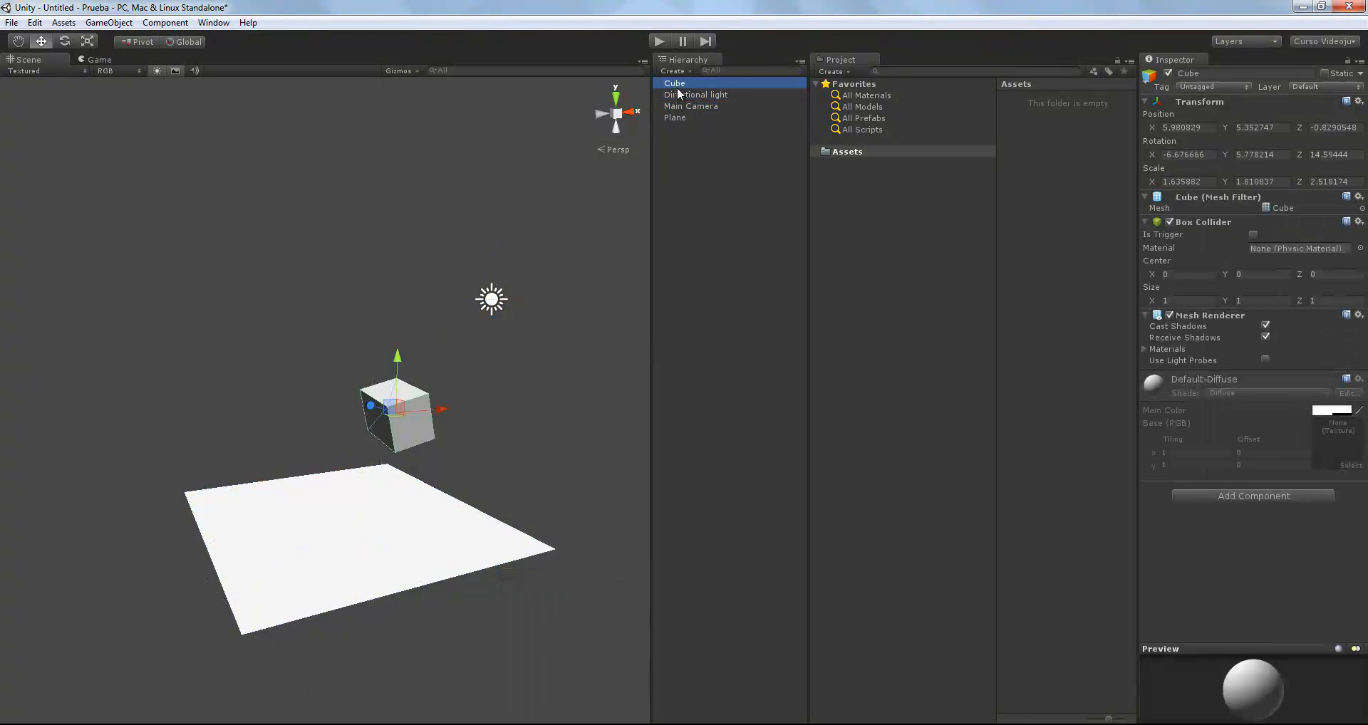
key("f")
scroll(303, 420, "down", 5)
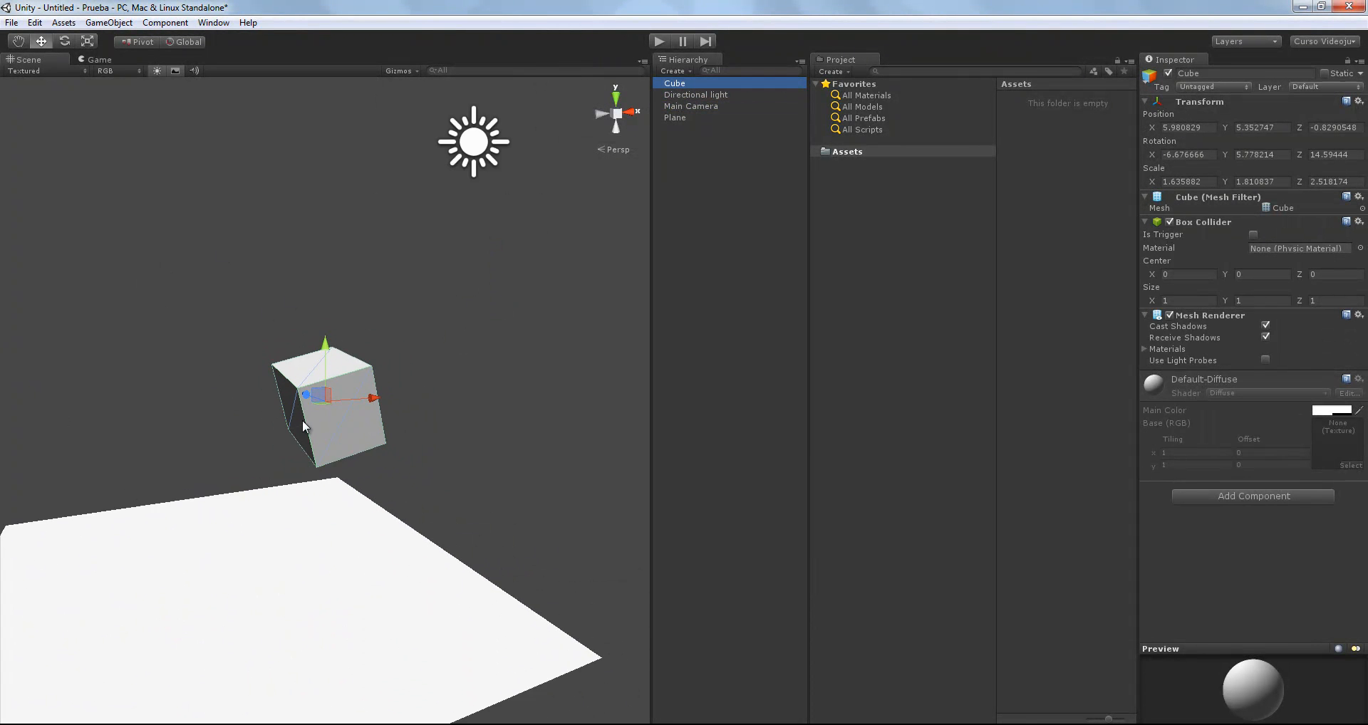
left_click(685, 95)
key("f")
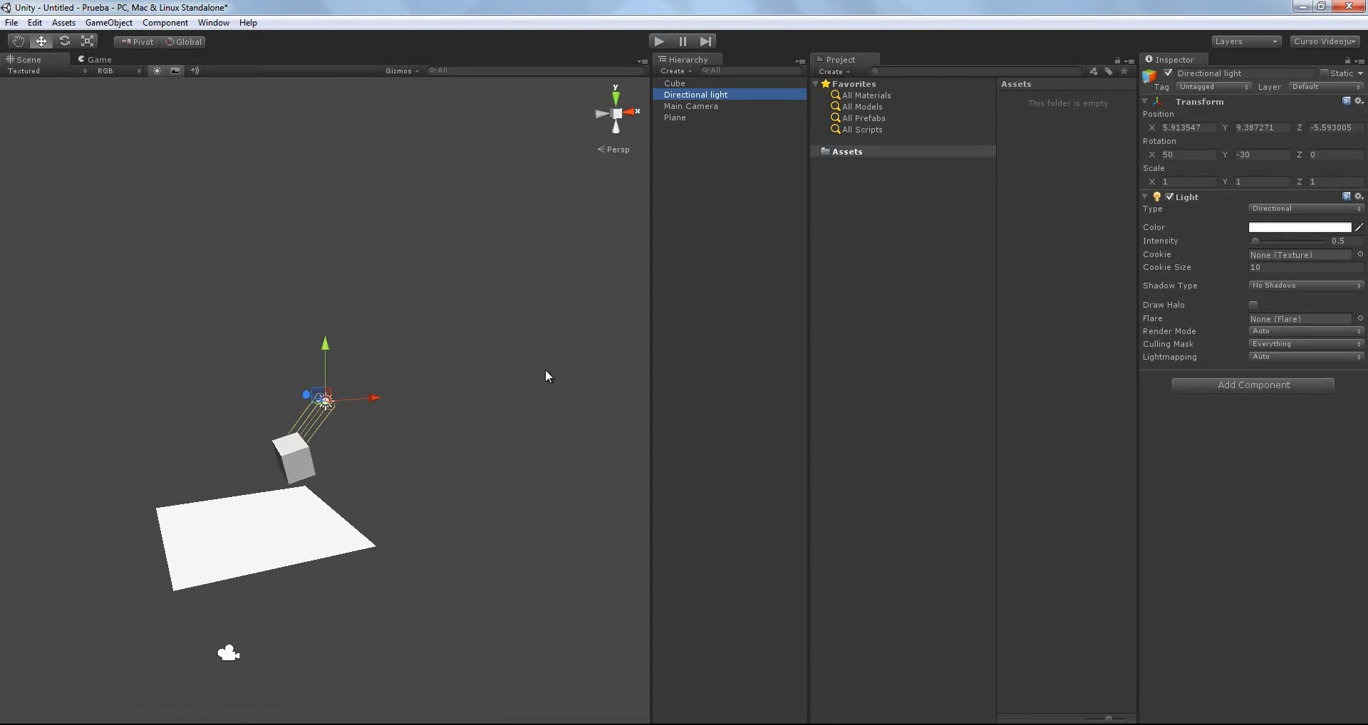
middle_click_drag(244, 467, 278, 430)
scroll(352, 547, "up", 5)
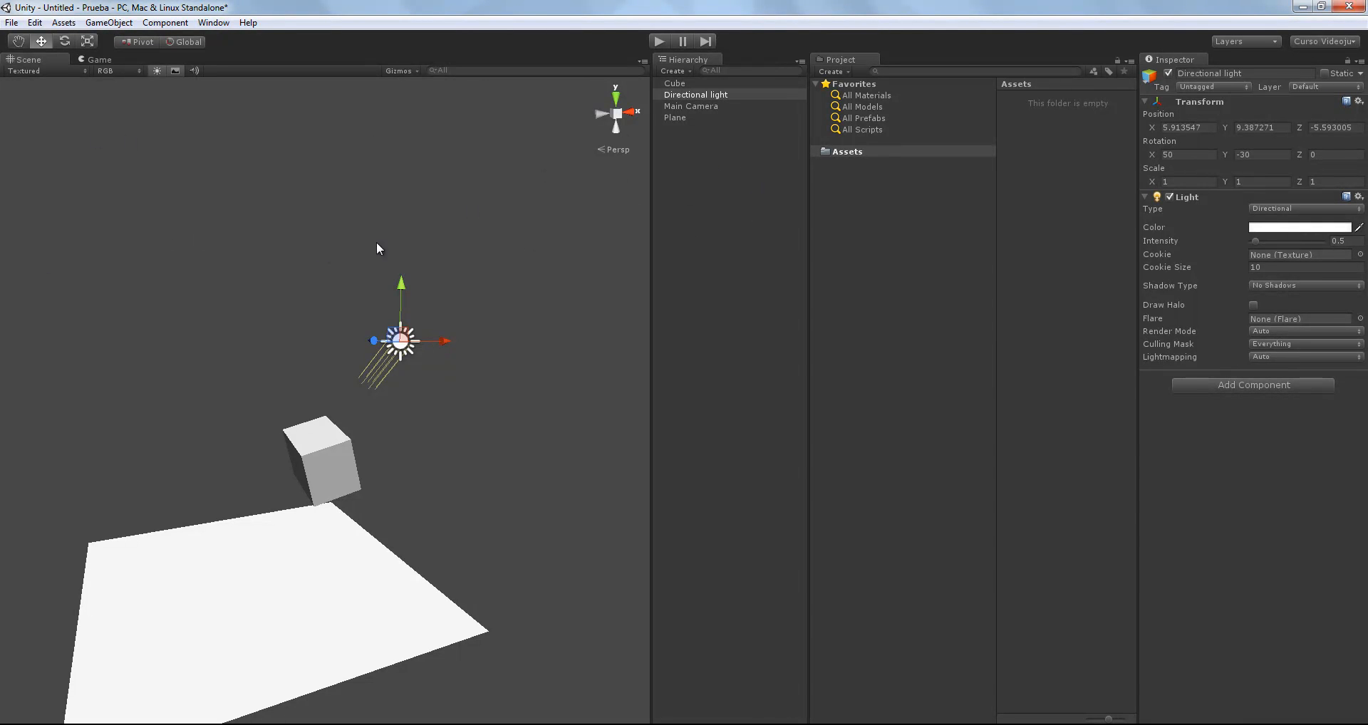
Step: Inspect the directional light and the main camera once more without framing them, leaving nothing selected
left_click(154, 280)
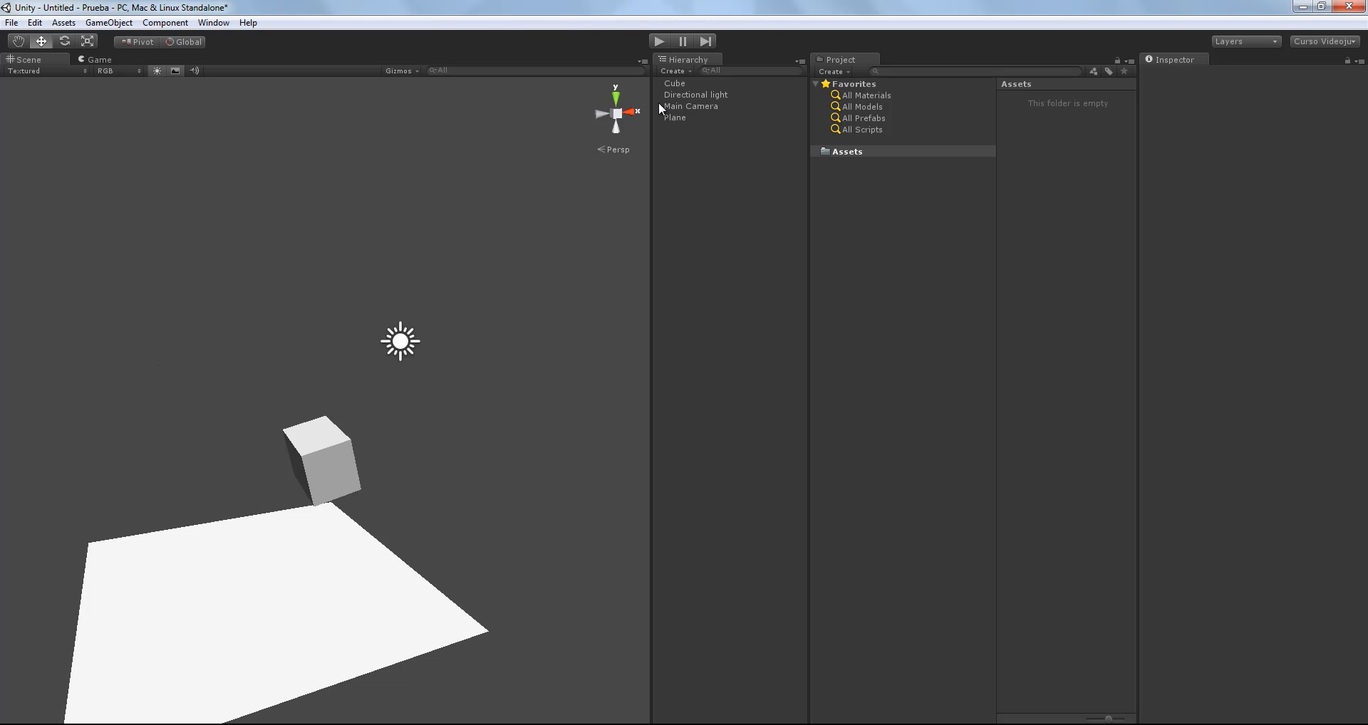
left_click(677, 94)
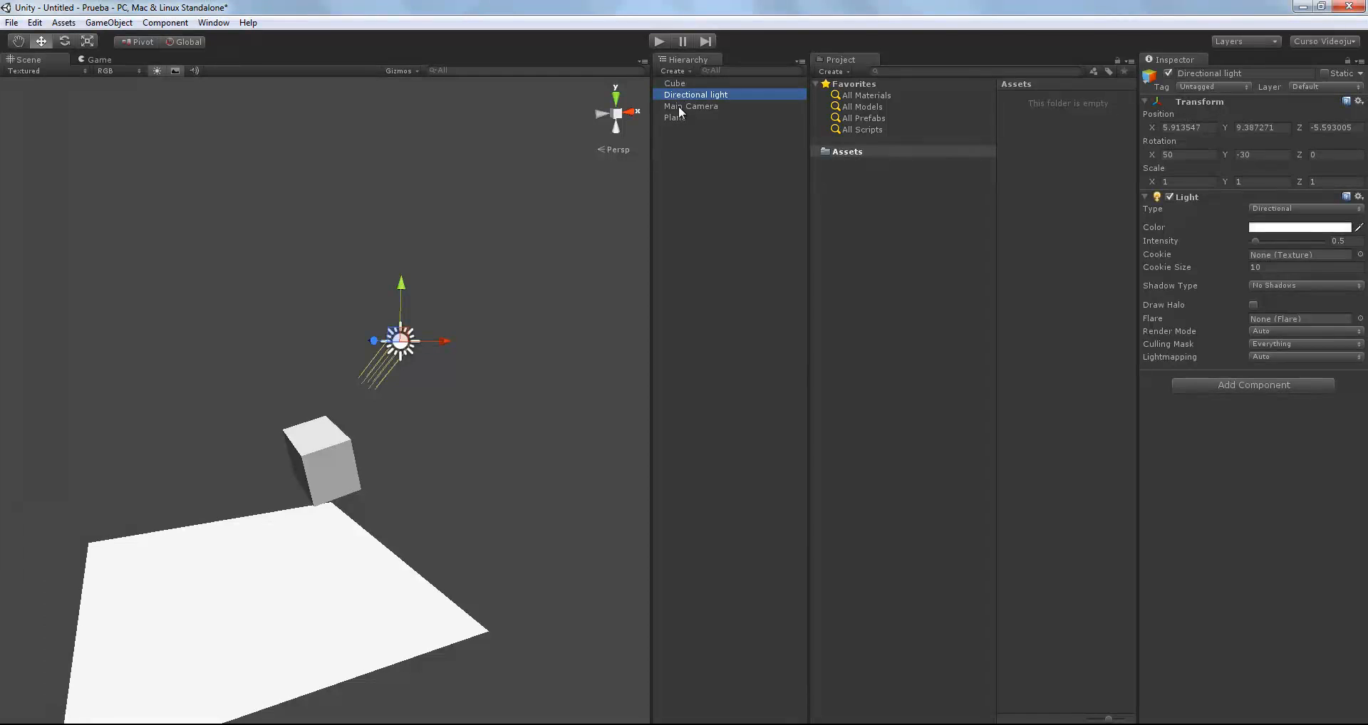
left_click(680, 106)
left_click(545, 208)
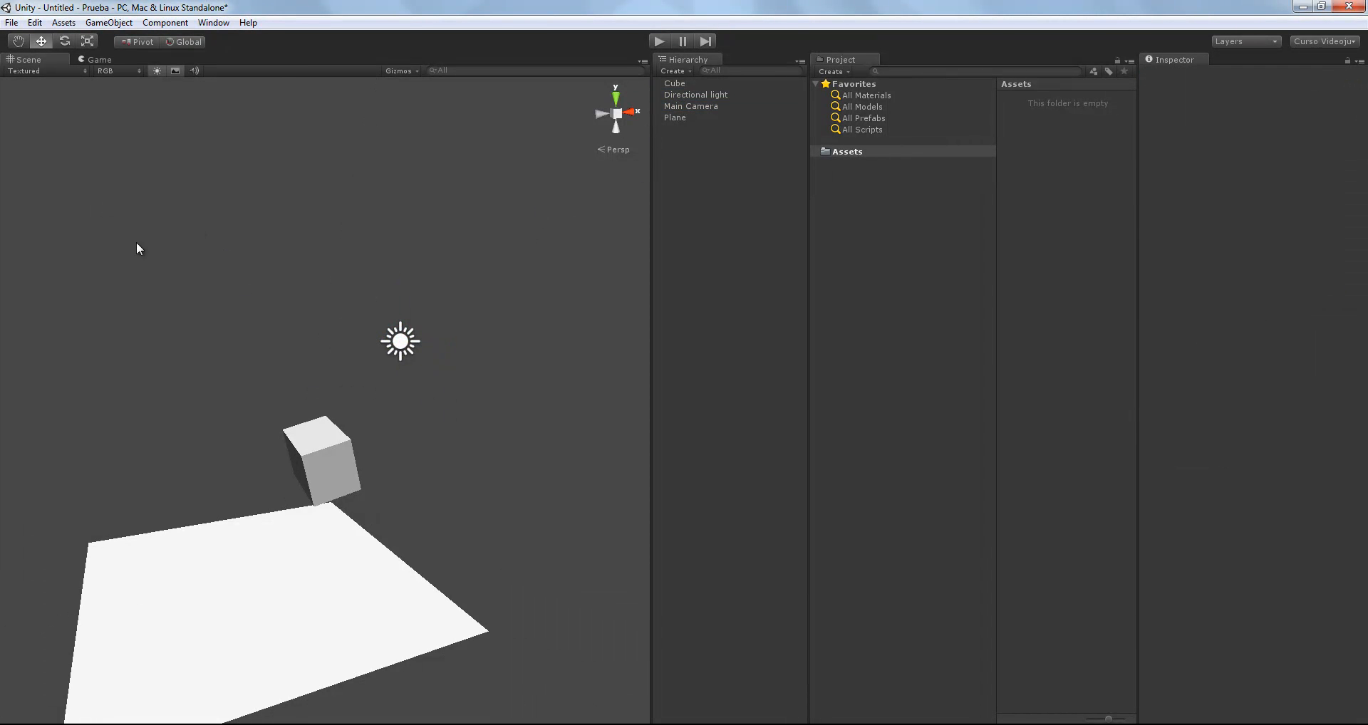
Step: Test-run the scene in the Game view, stop it, and compare the Game view with the Scene view
left_click(100, 60)
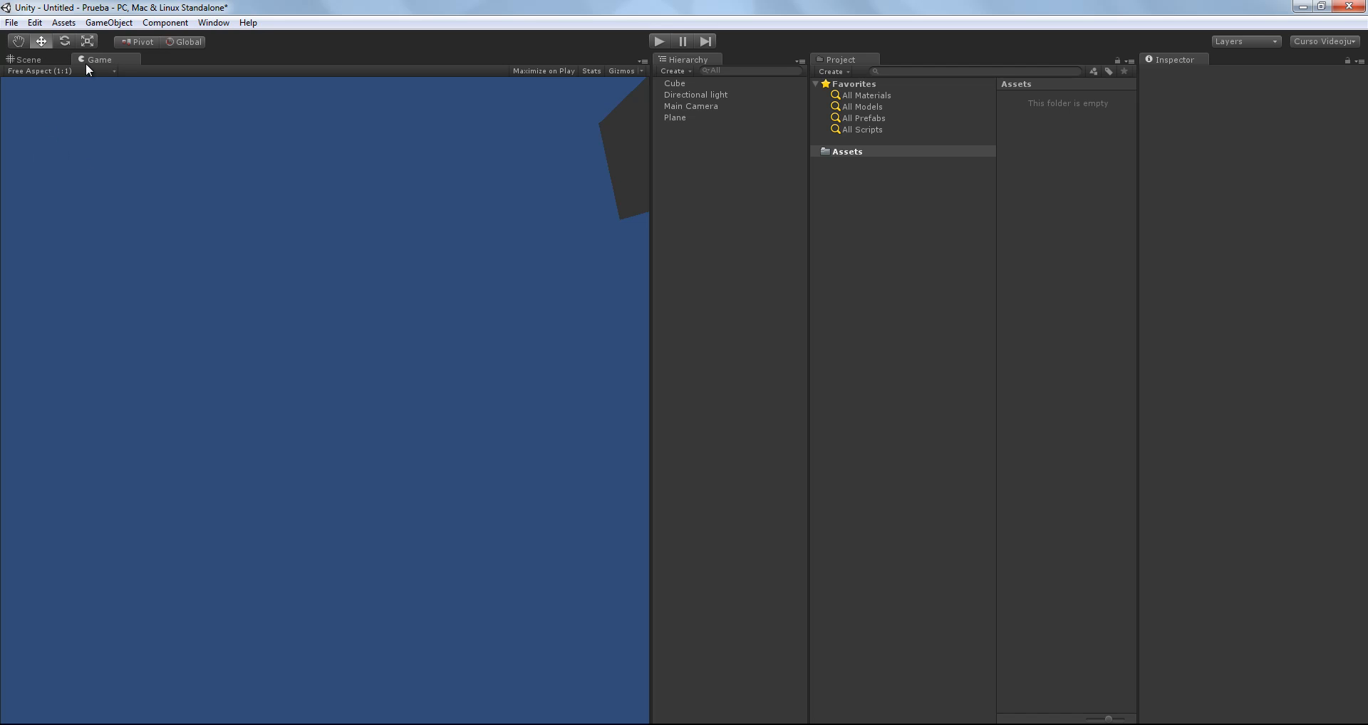
left_click(661, 41)
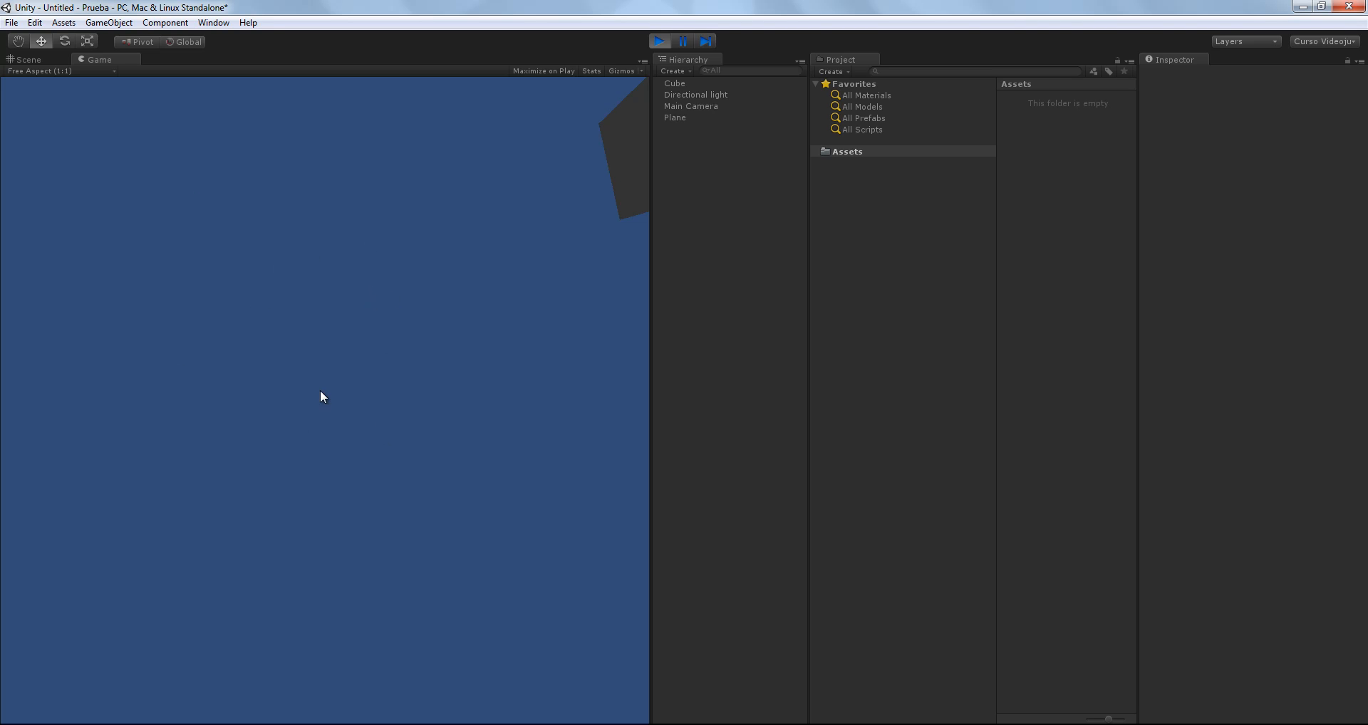
left_click(657, 41)
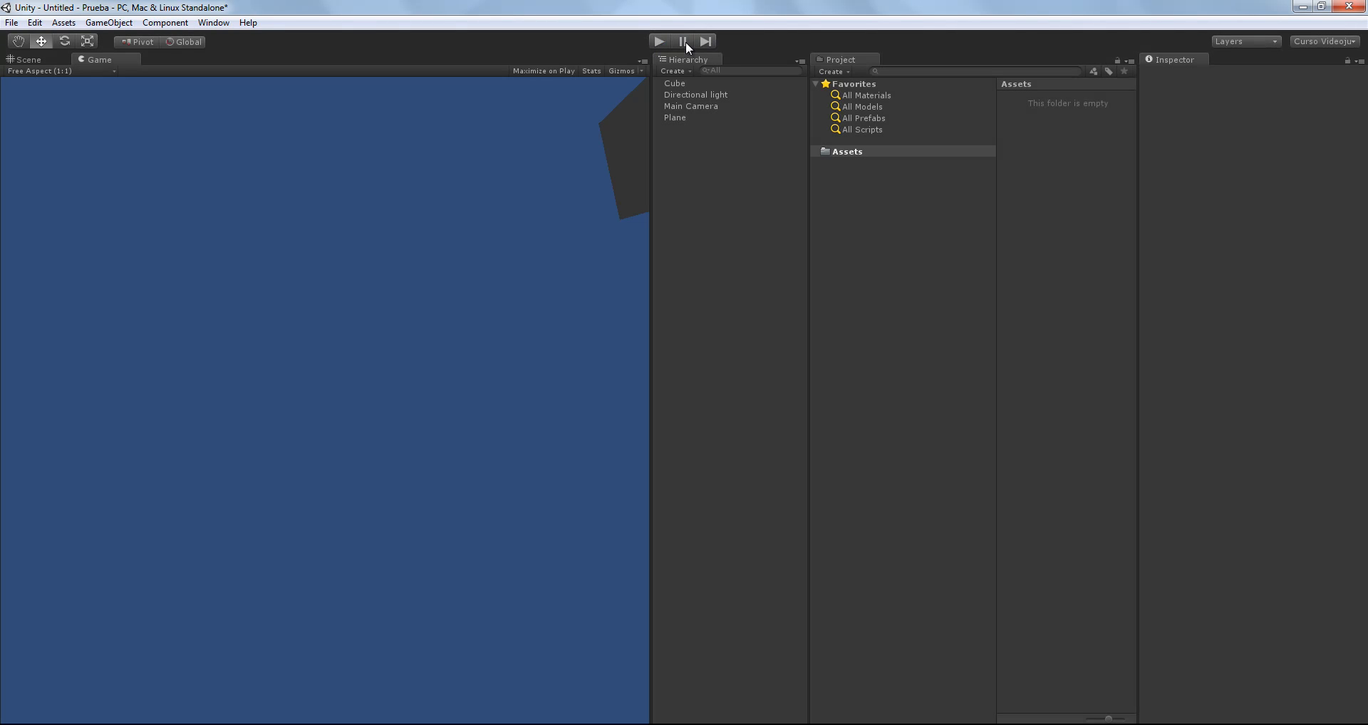
left_click(10, 62)
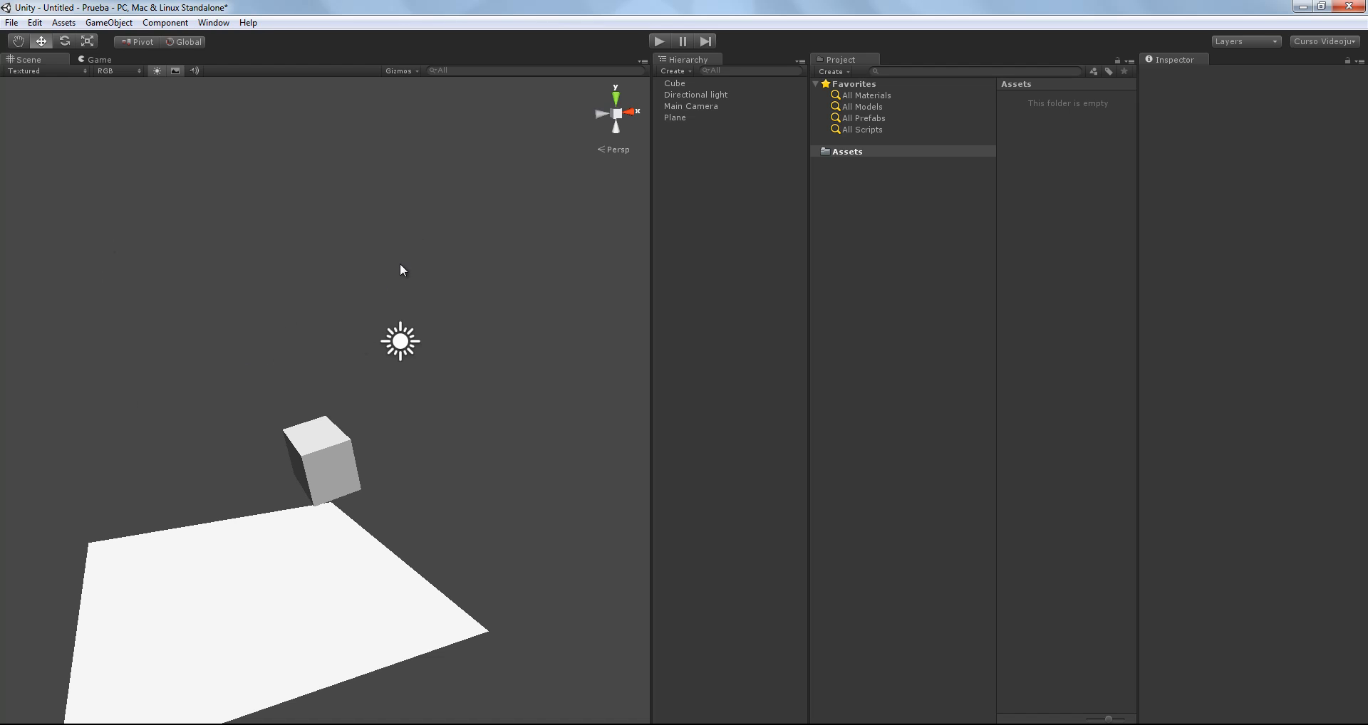
left_click(95, 59)
left_click(32, 59)
Step: Move the Main Camera nearer the cube and plane, to about X 3.81, Y 5.79, Z -7.93
left_click(695, 106)
scroll(408, 509, "down", 5)
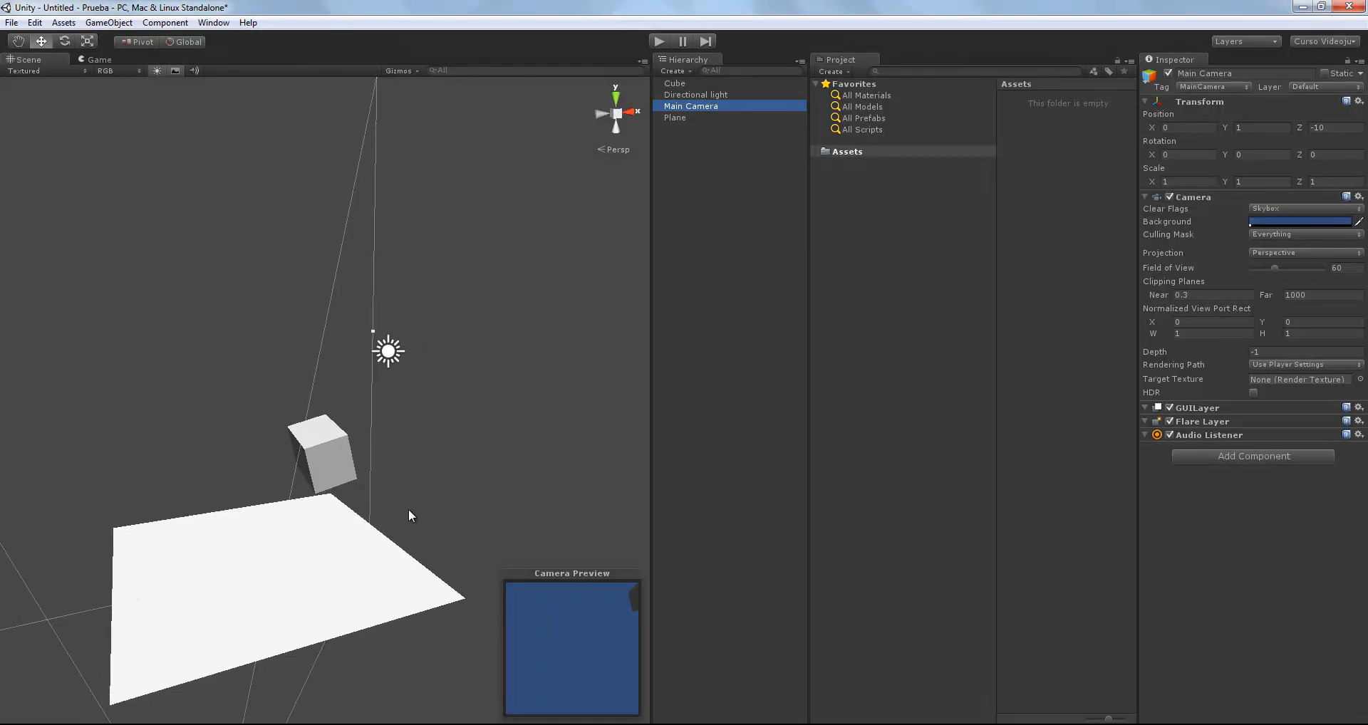
left_click_drag(275, 567, 322, 452)
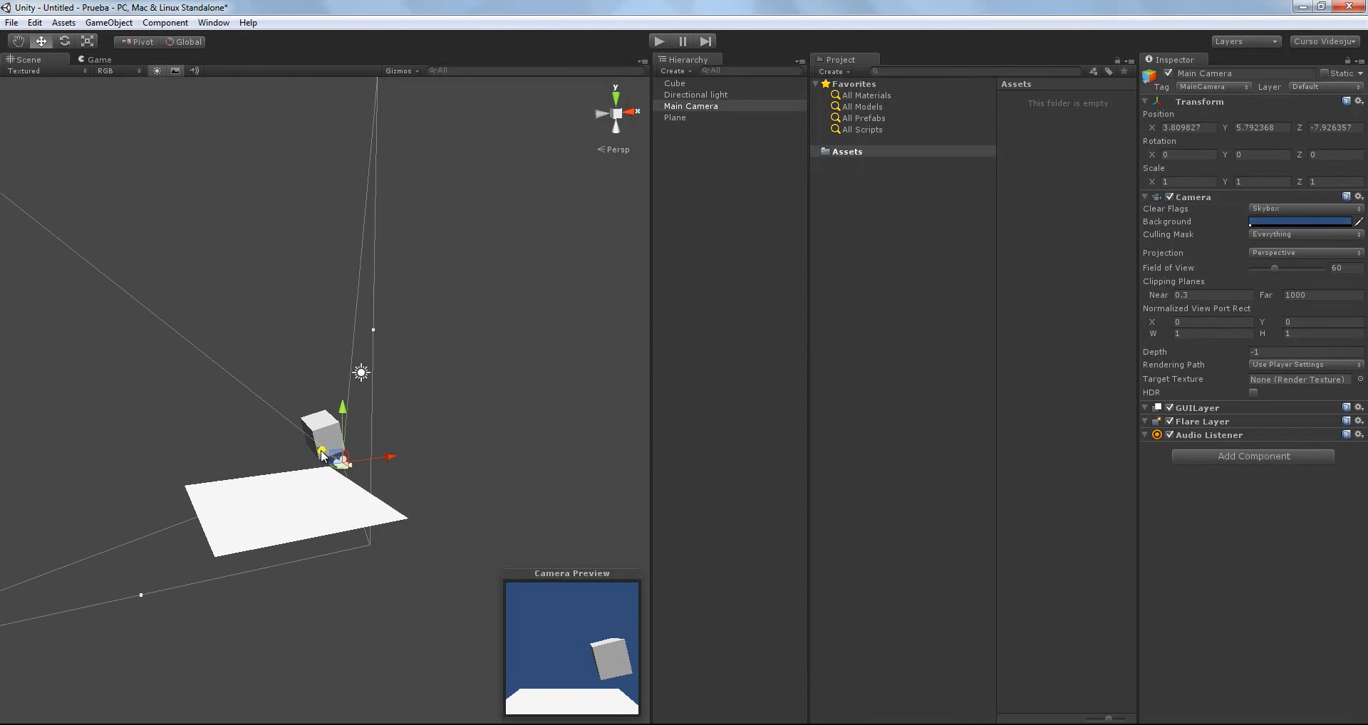
Step: Check the repositioned camera's image in the Game view with a short test run, and return to the Scene view
left_click(97, 60)
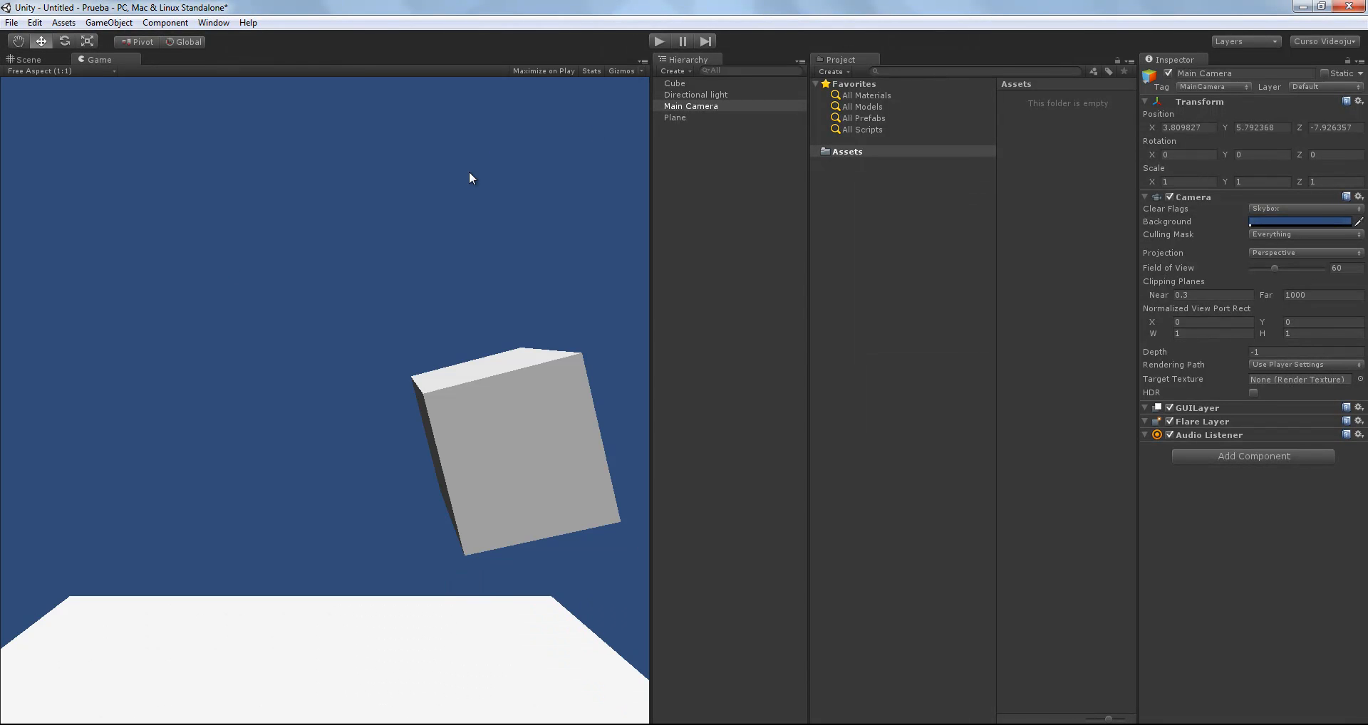
left_click(656, 40)
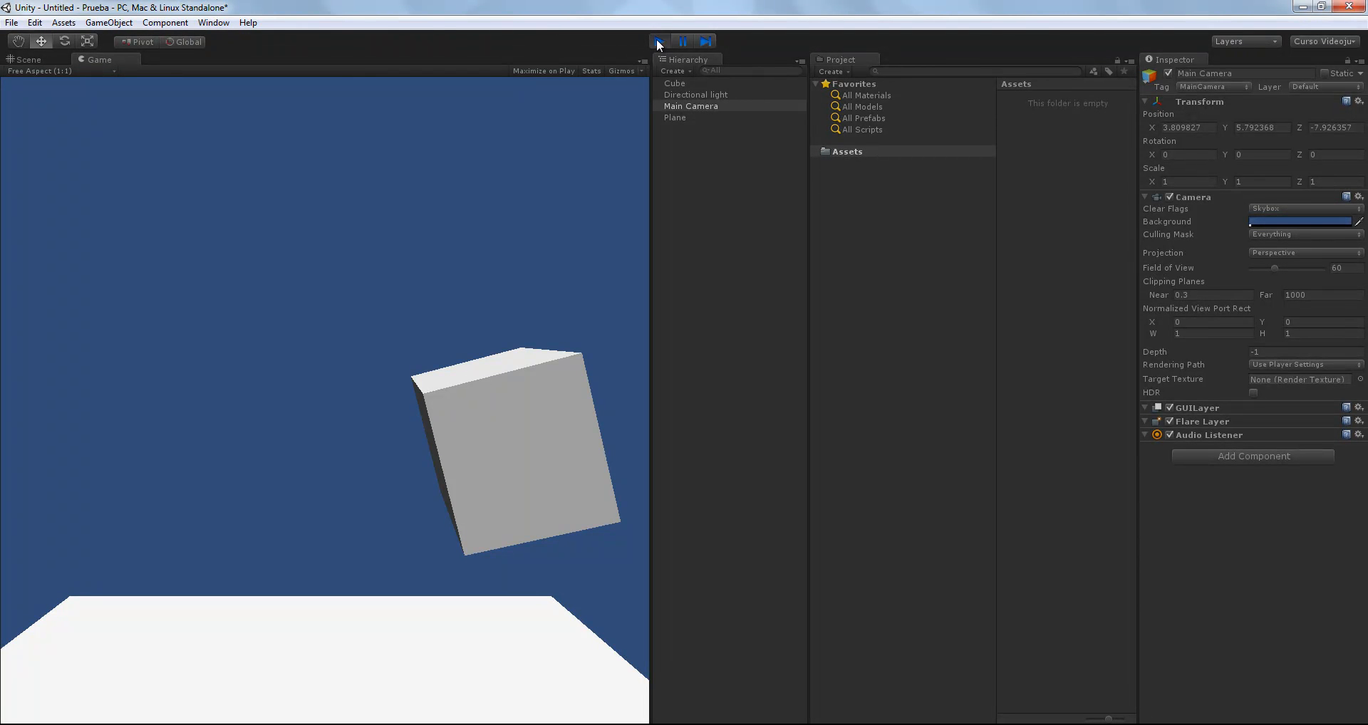
left_click(656, 41)
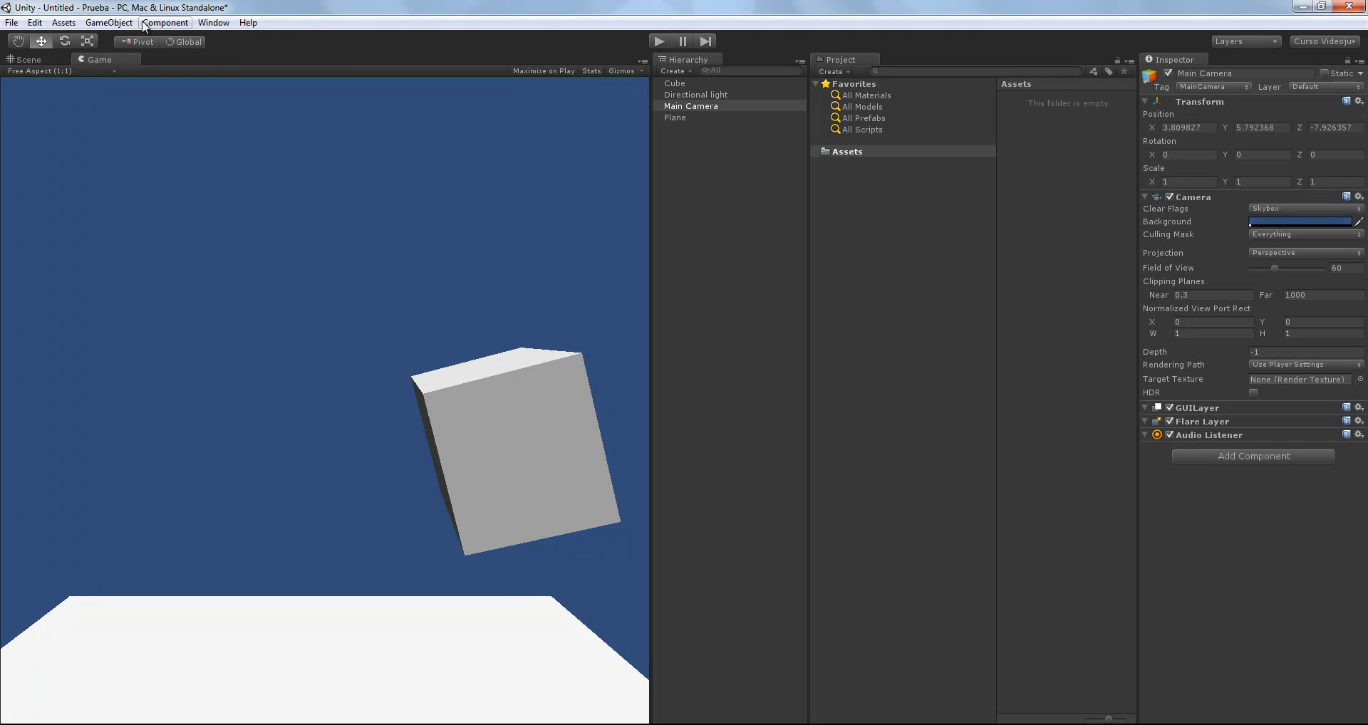
left_click(25, 60)
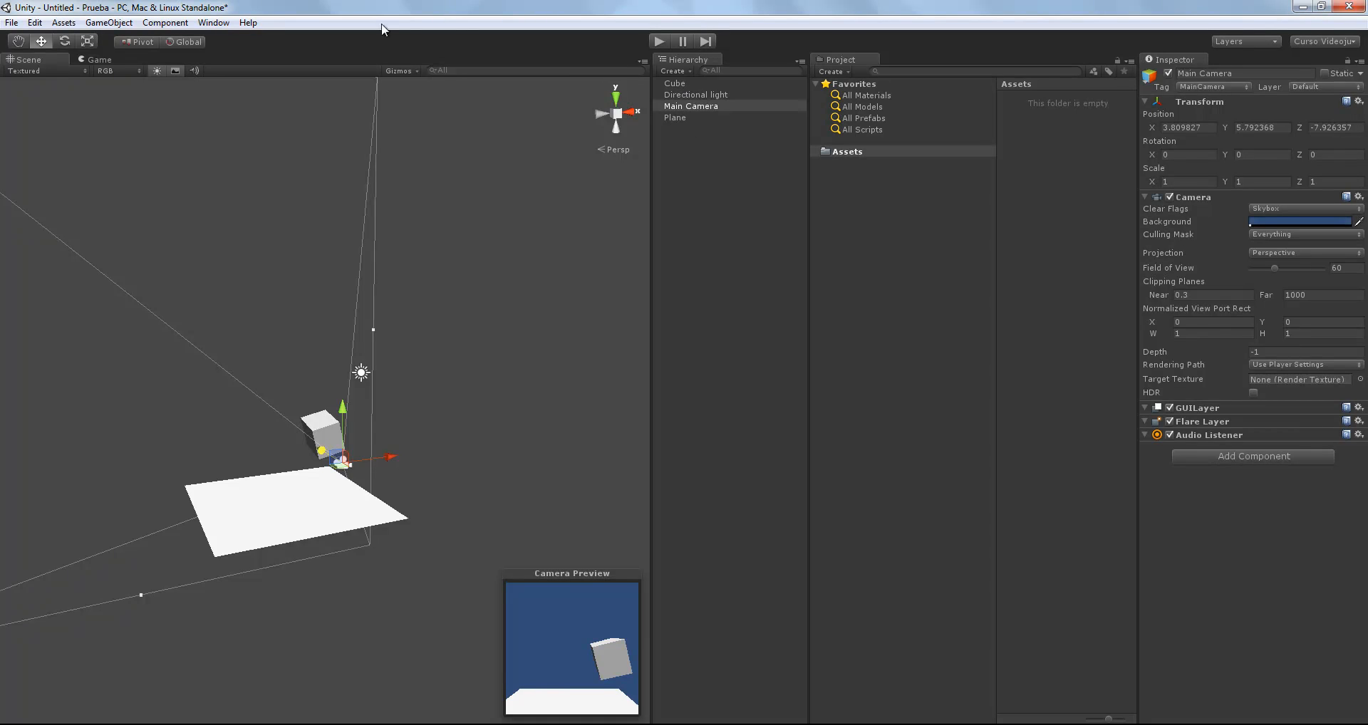
left_click(107, 60)
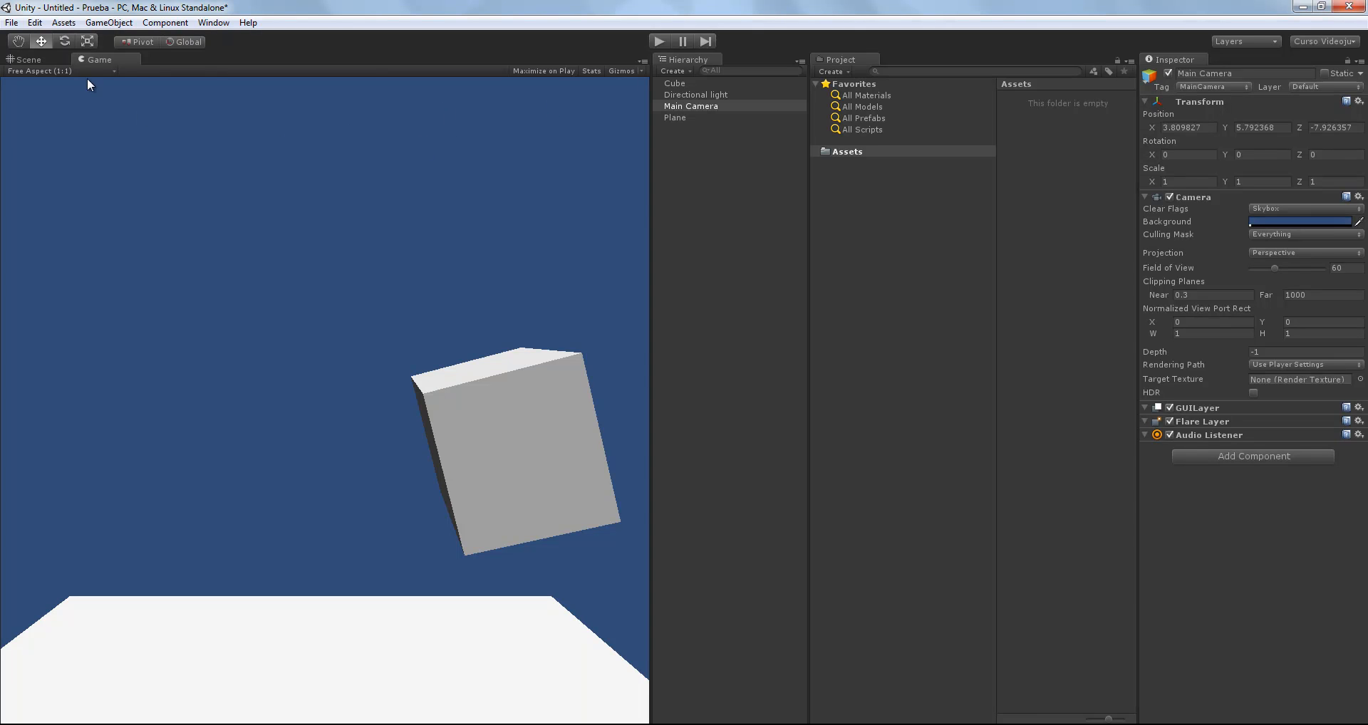
left_click(45, 58)
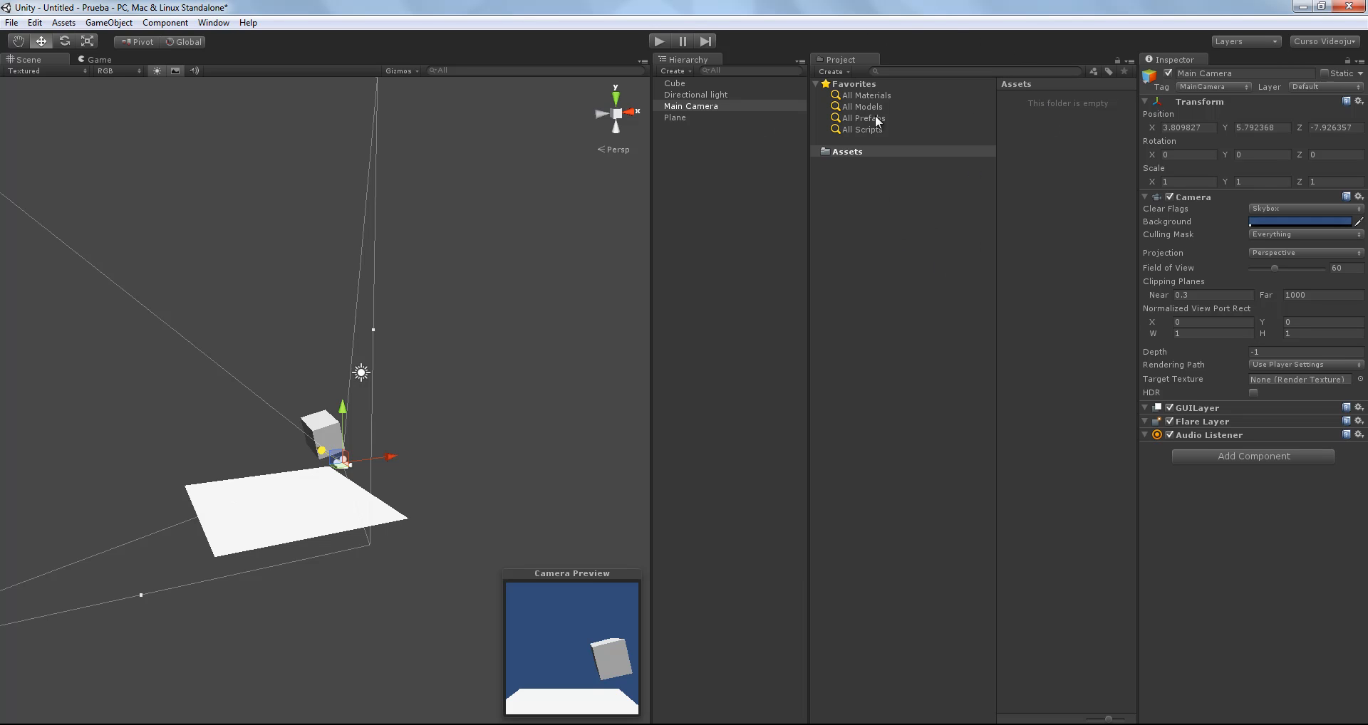
Step: Collapse the project's Favorites group and open the Prueba project folder inside Videojuegos on Datos (F:) in Windows Explorer
left_click(817, 84)
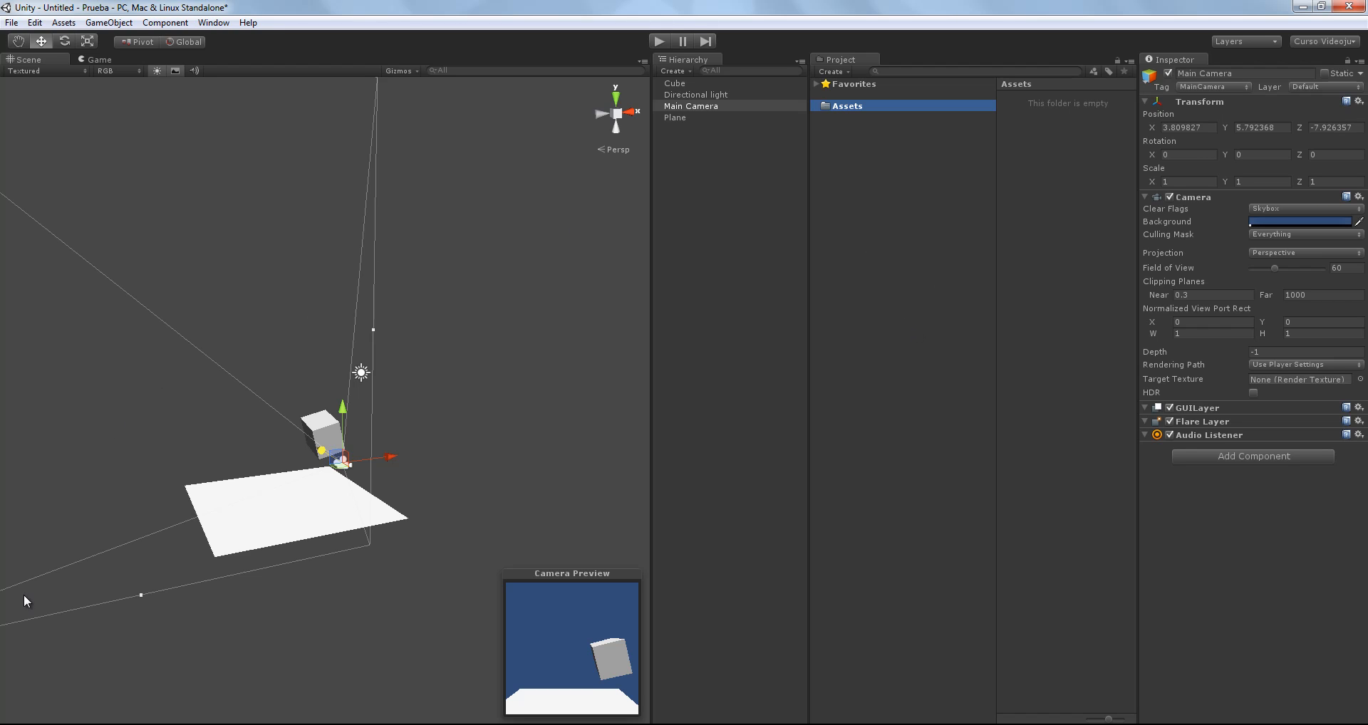
key("super")
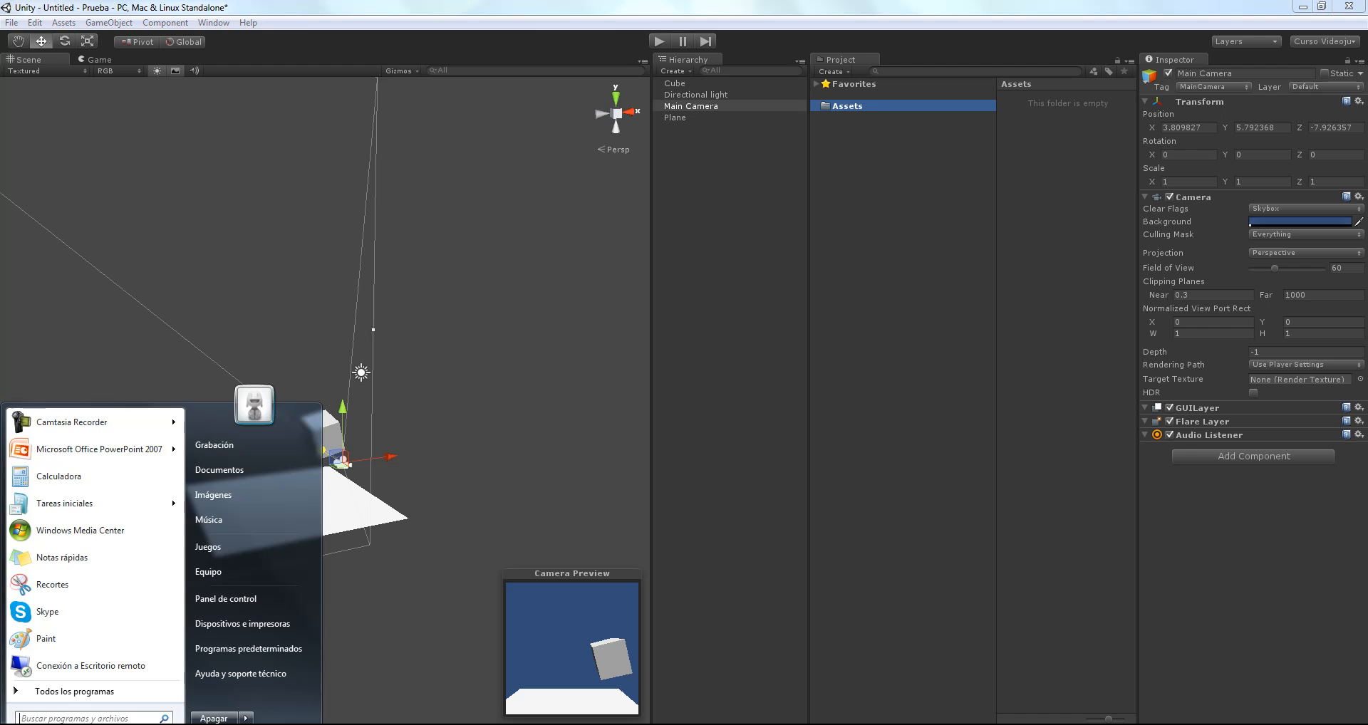
left_click(214, 566)
double_click(330, 110)
scroll(166, 458, "down", 7)
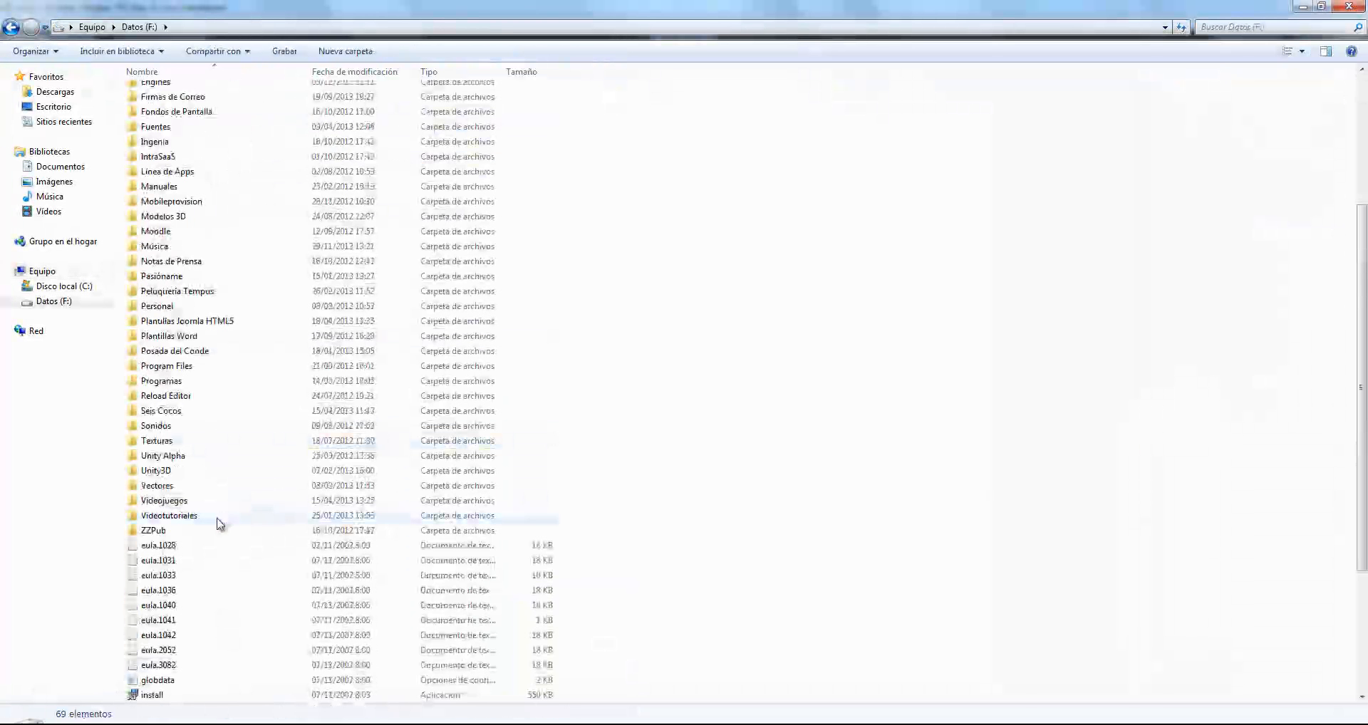
double_click(164, 500)
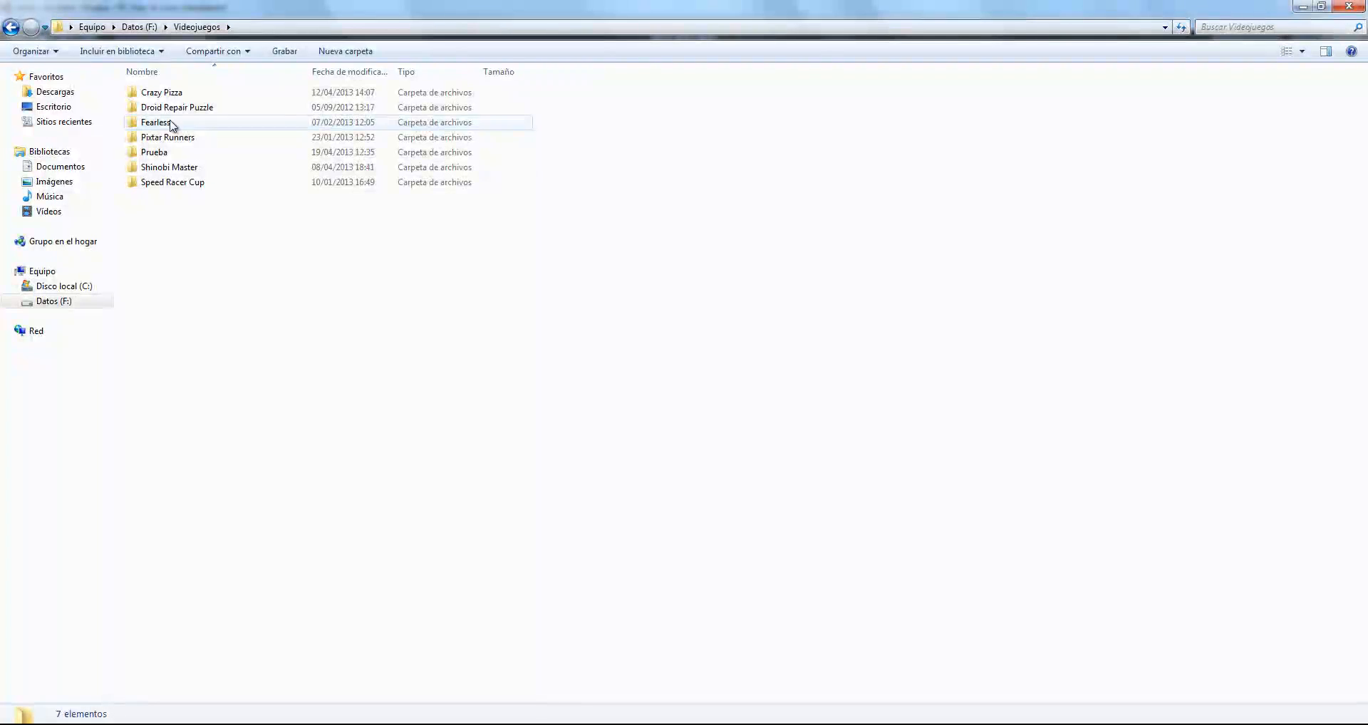
double_click(155, 122)
left_click(197, 27)
double_click(154, 152)
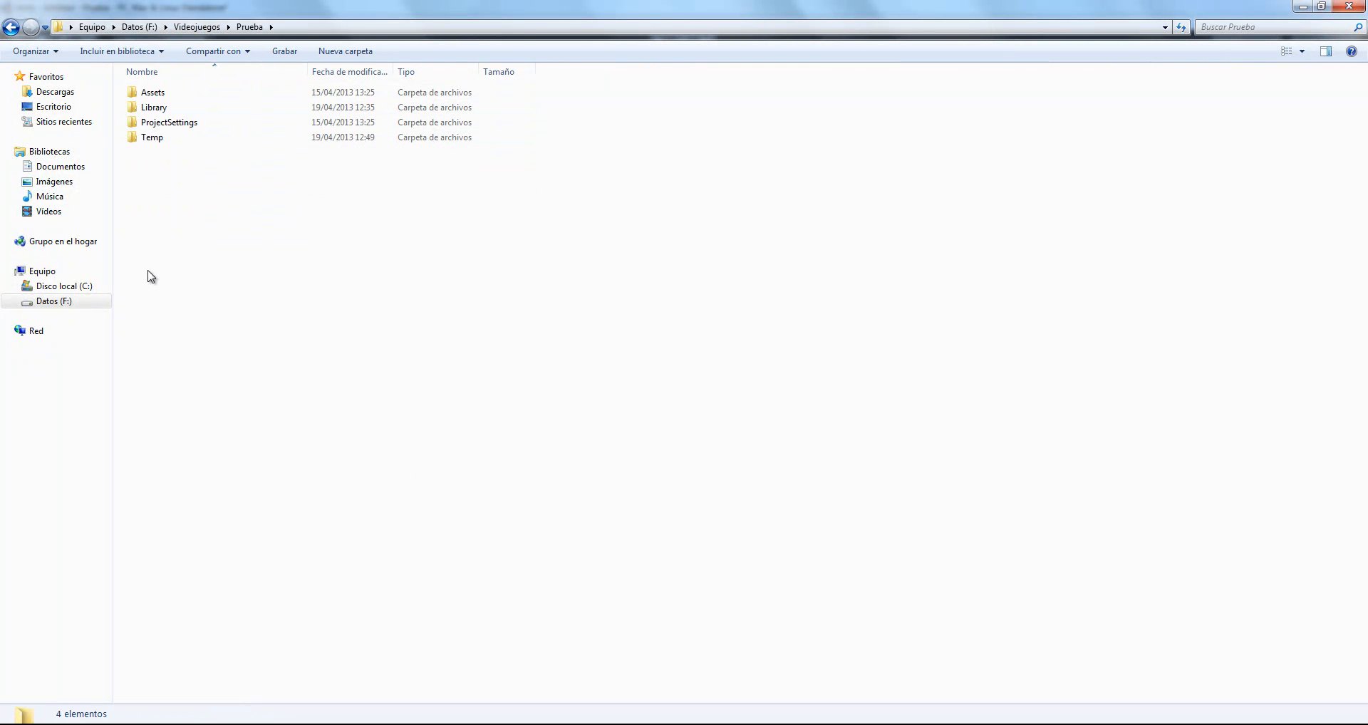
Step: Look inside the project's Assets folder in Windows Explorer, compare it with Unity's Project view, and close the Explorer window
double_click(145, 94)
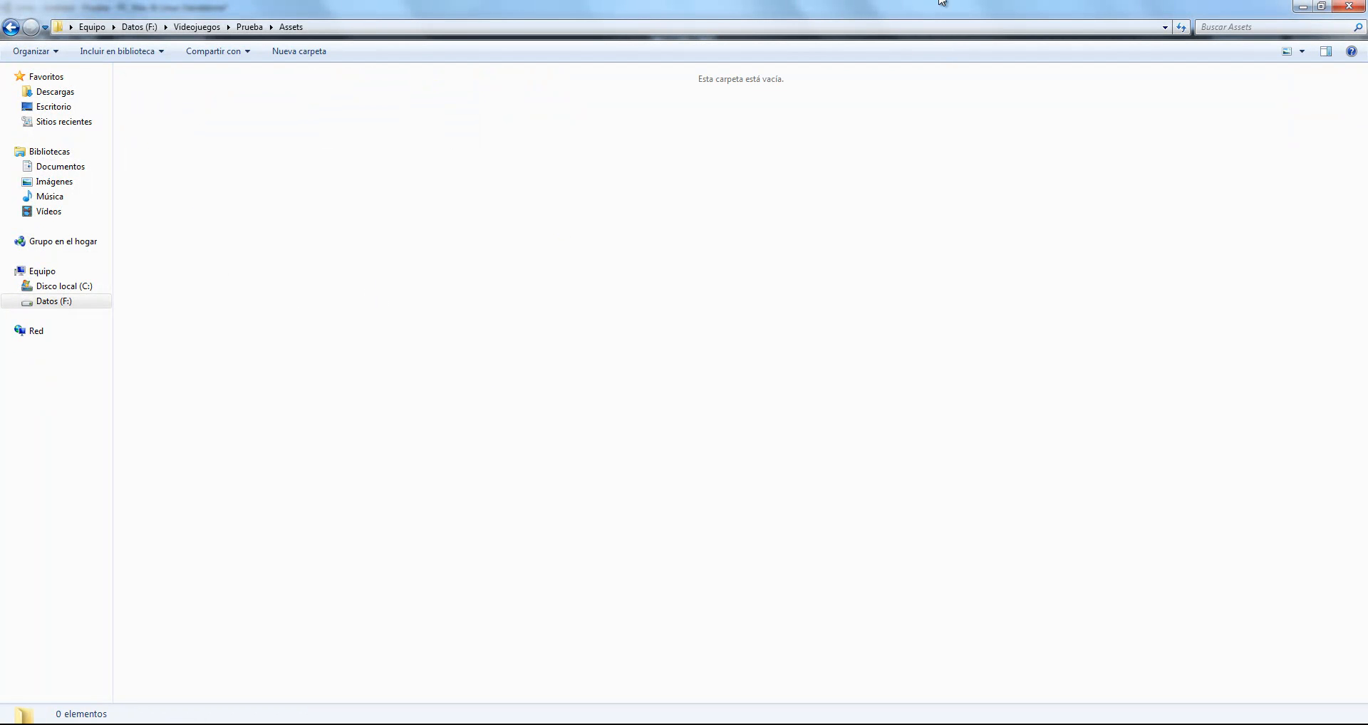
left_click(1322, 6)
left_click_drag(596, 75, 1000, 192)
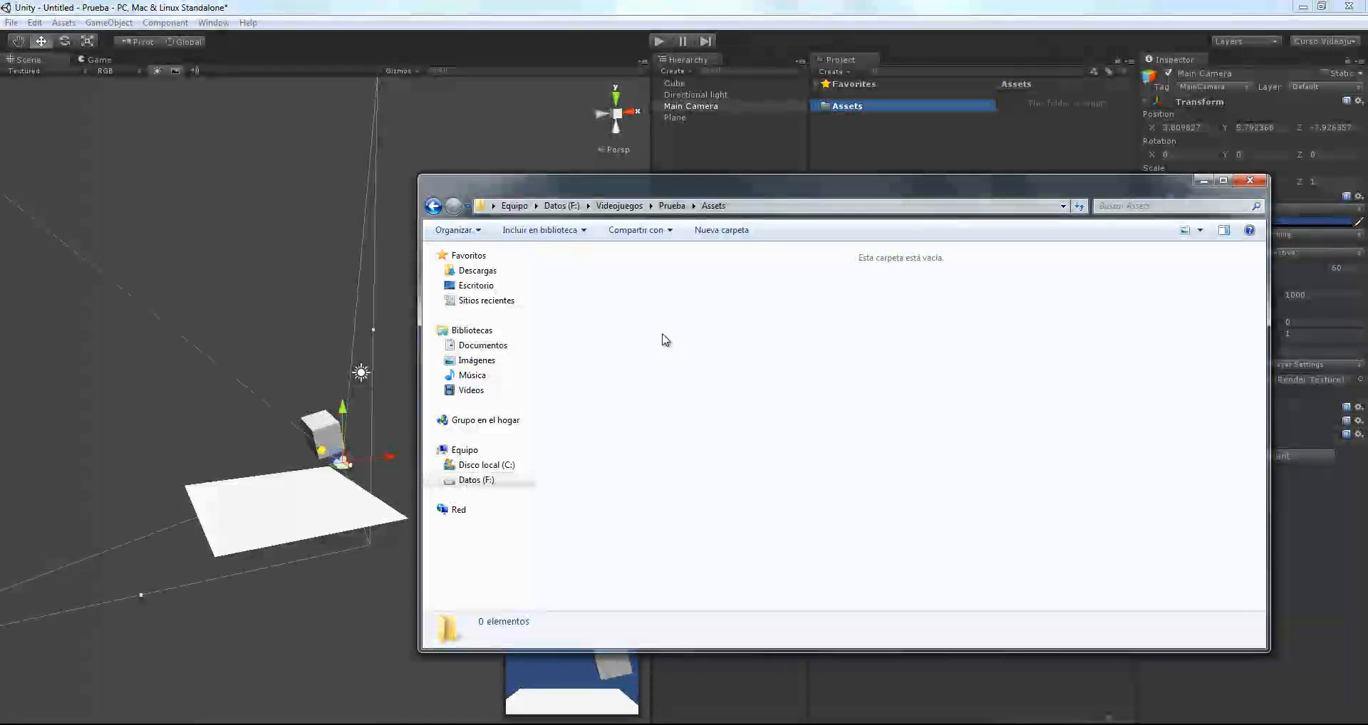
left_click(1240, 182)
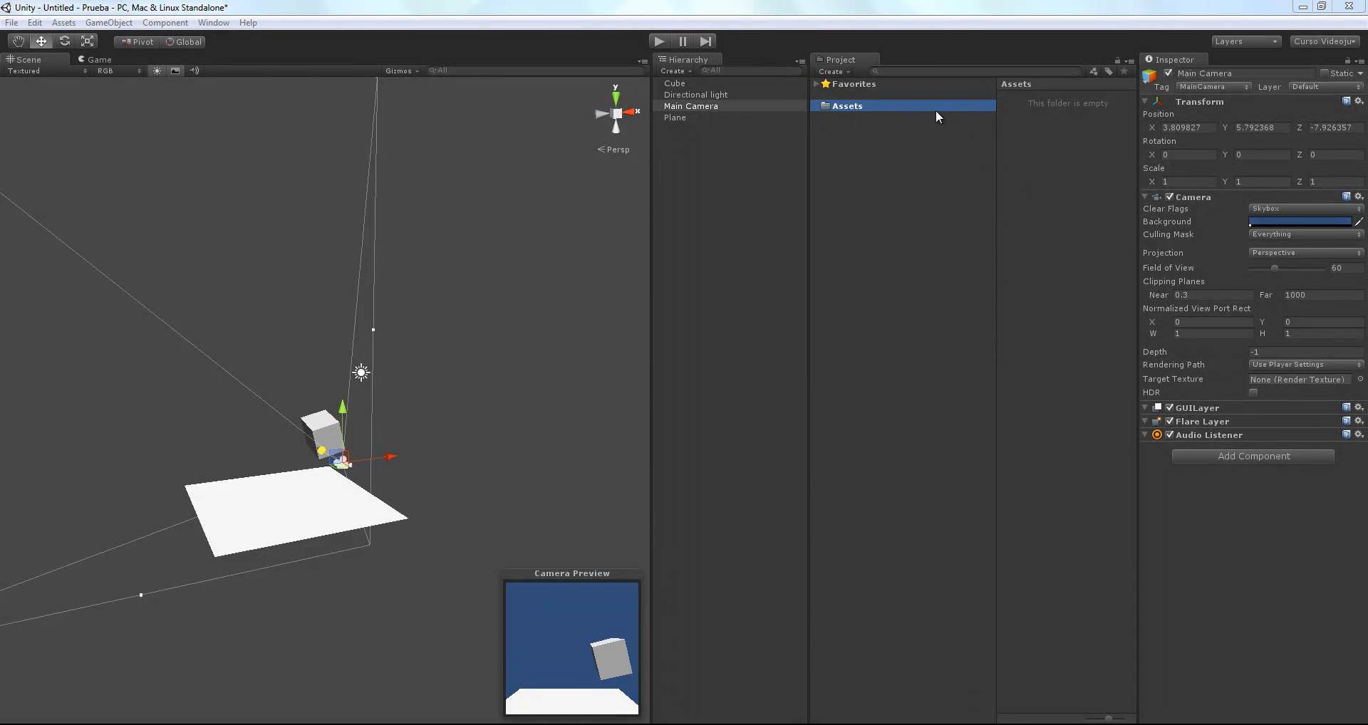
Step: Create a folder named Prueba in the project's Assets and view it in the folder tree
left_click(829, 72)
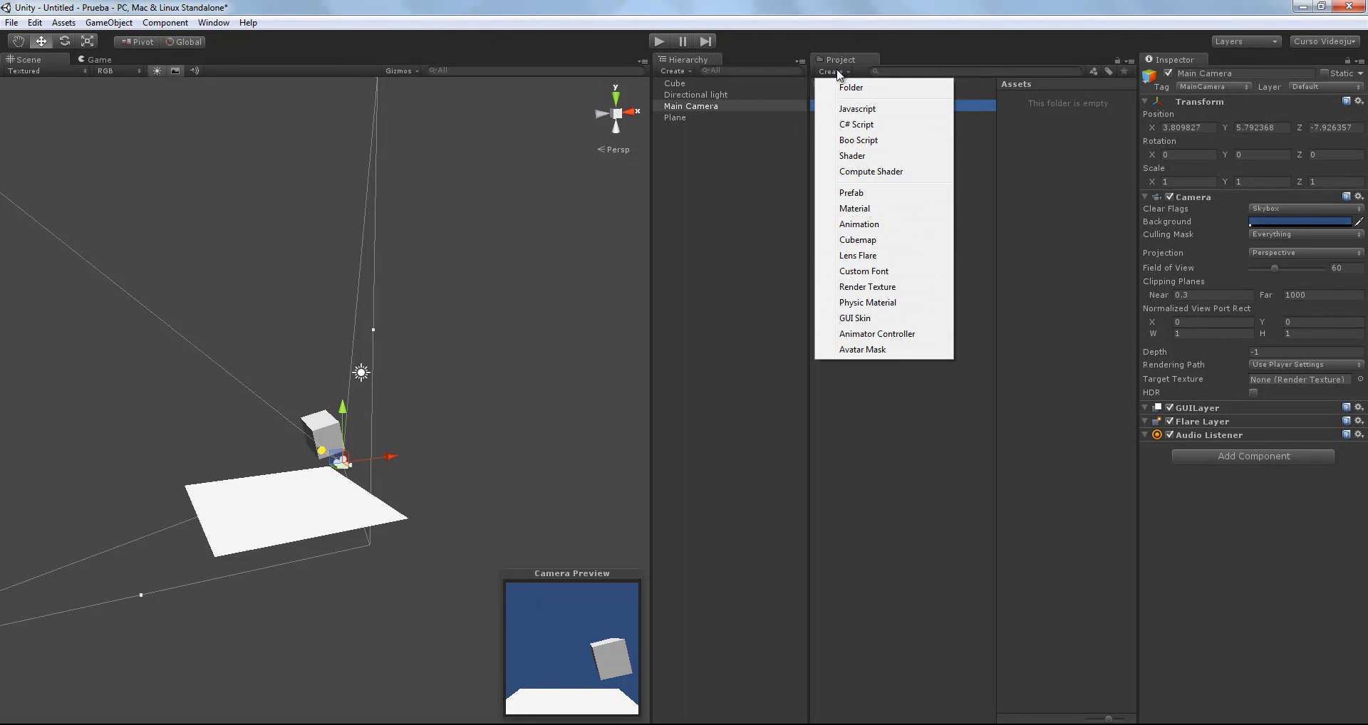
left_click(818, 40)
left_click(833, 72)
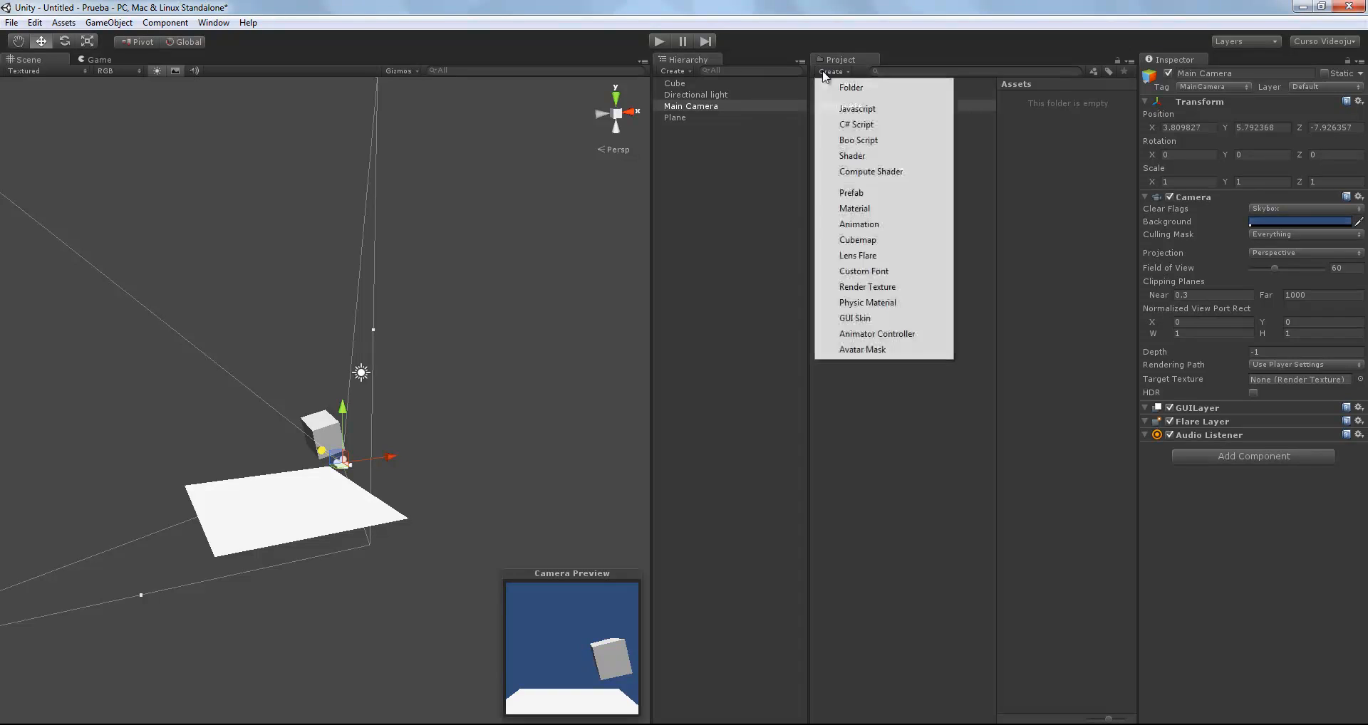
left_click(848, 88)
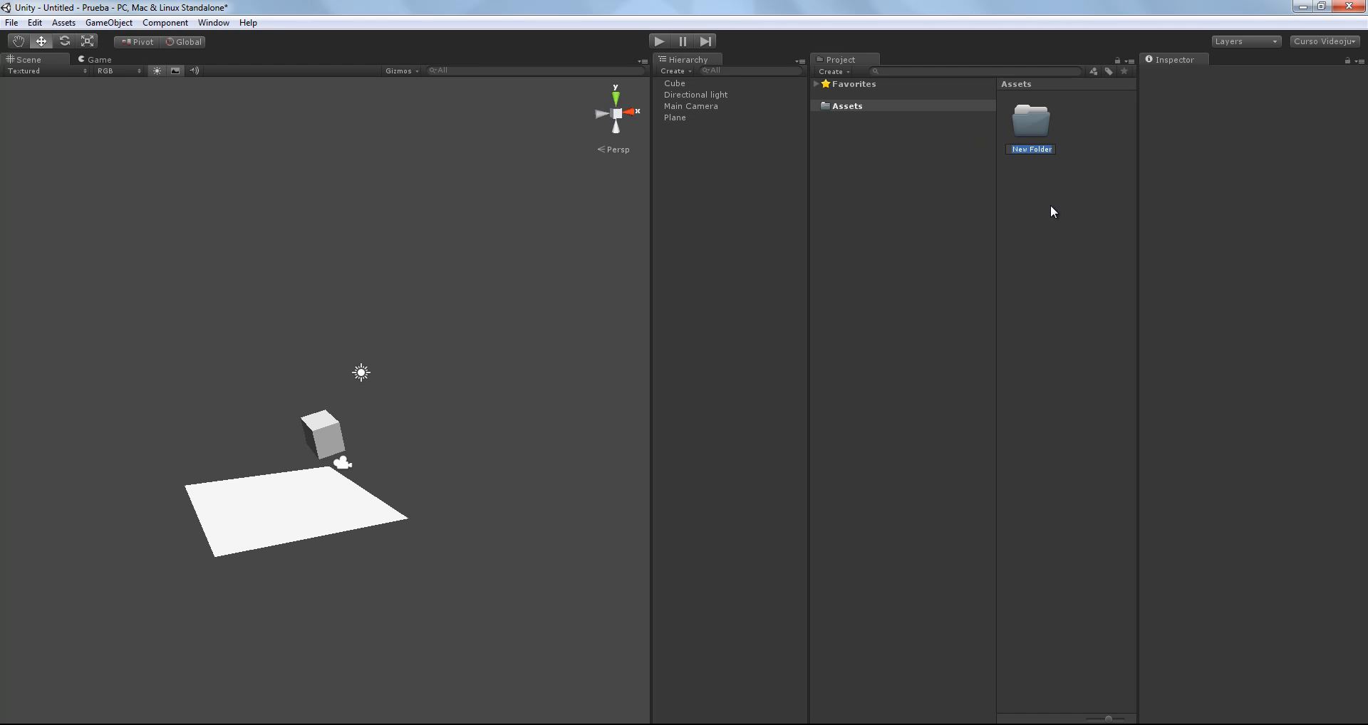
type("Prueba")
key("Return")
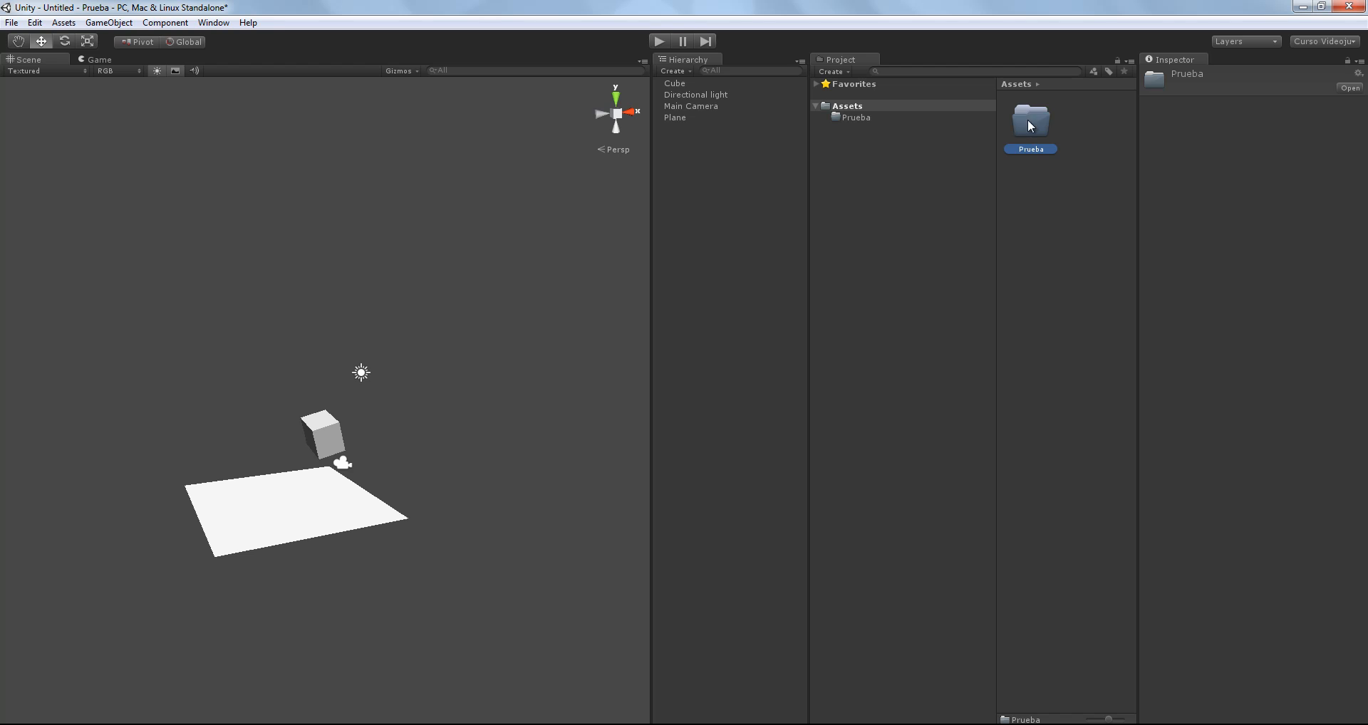
left_click(816, 108)
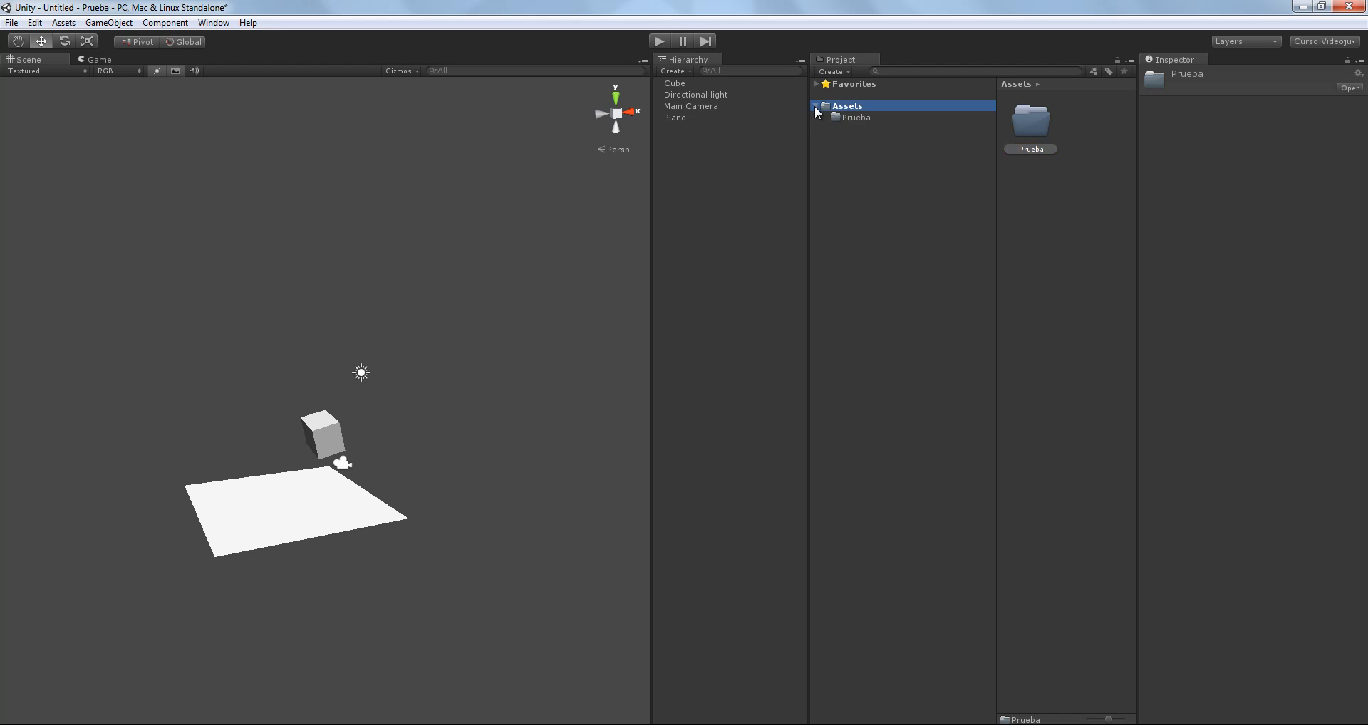
left_click(842, 119)
left_click(842, 109)
Step: Open the project's Assets folder in Windows Explorer, under Videojuegos and Prueba on Datos (F:)
left_click(20, 724)
left_click(192, 574)
double_click(830, 291)
scroll(584, 427, "down", 13)
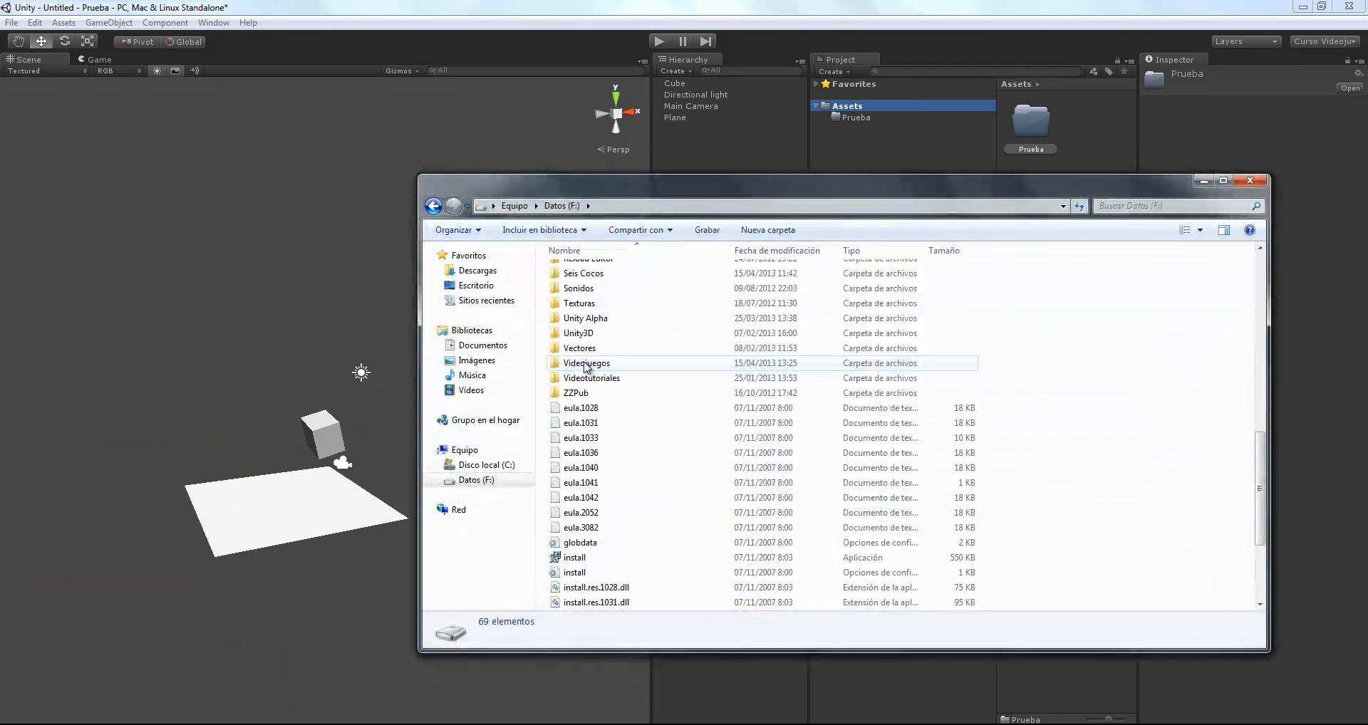
double_click(586, 364)
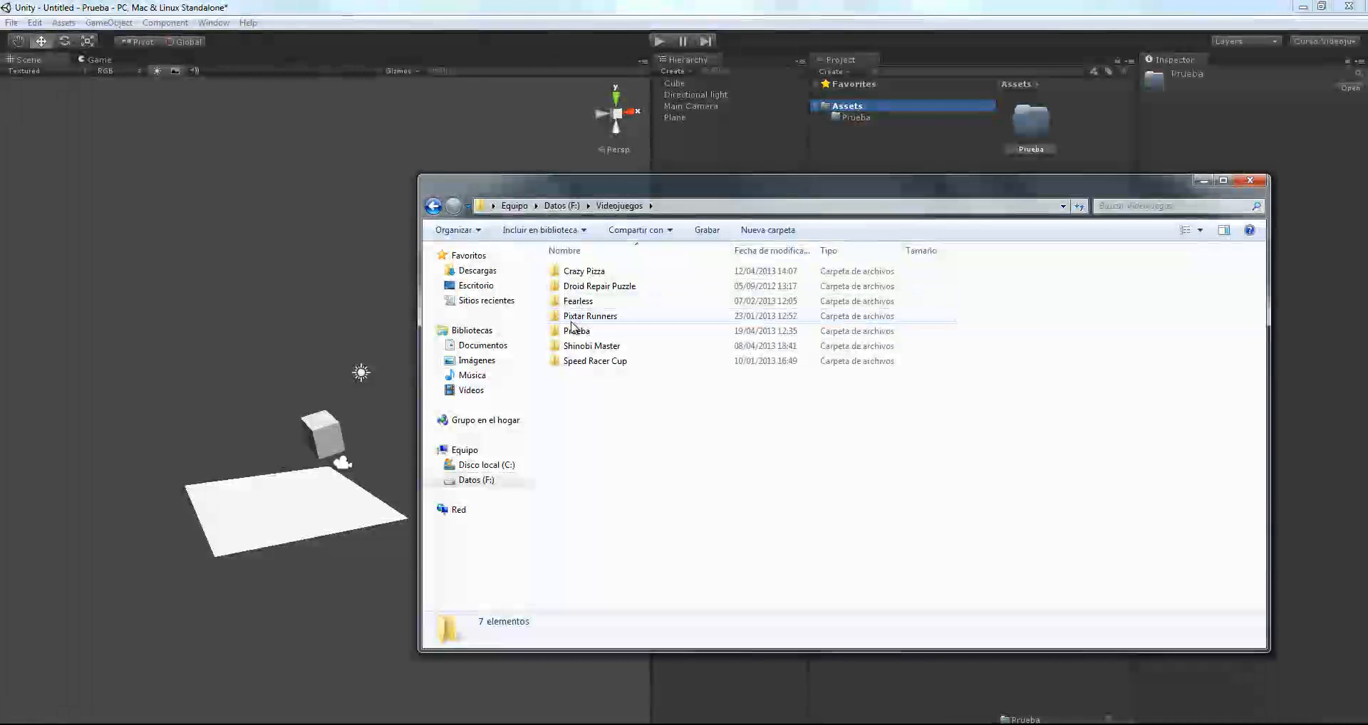
double_click(577, 331)
double_click(571, 273)
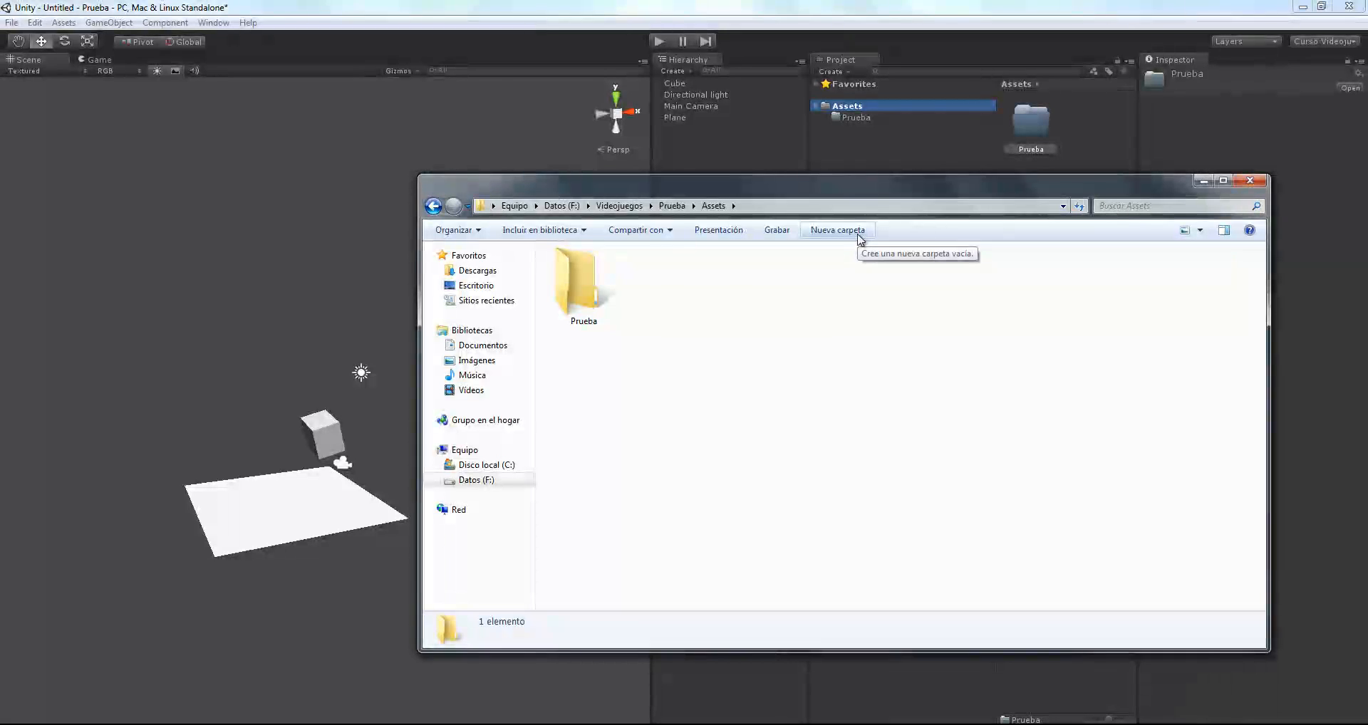
Step: Delete the Prueba folder from Assets in Windows Explorer, and close the Explorer window
left_click(572, 308)
key("Delete")
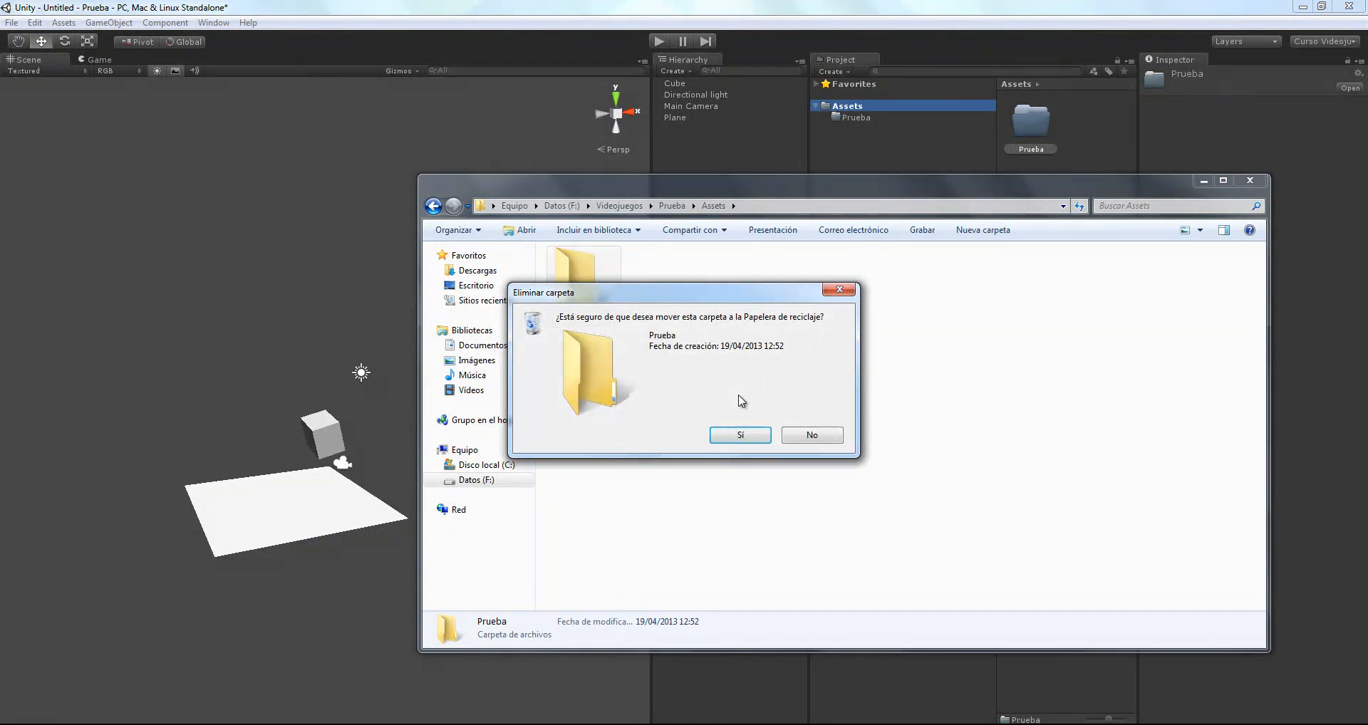
left_click(734, 428)
left_click(1250, 181)
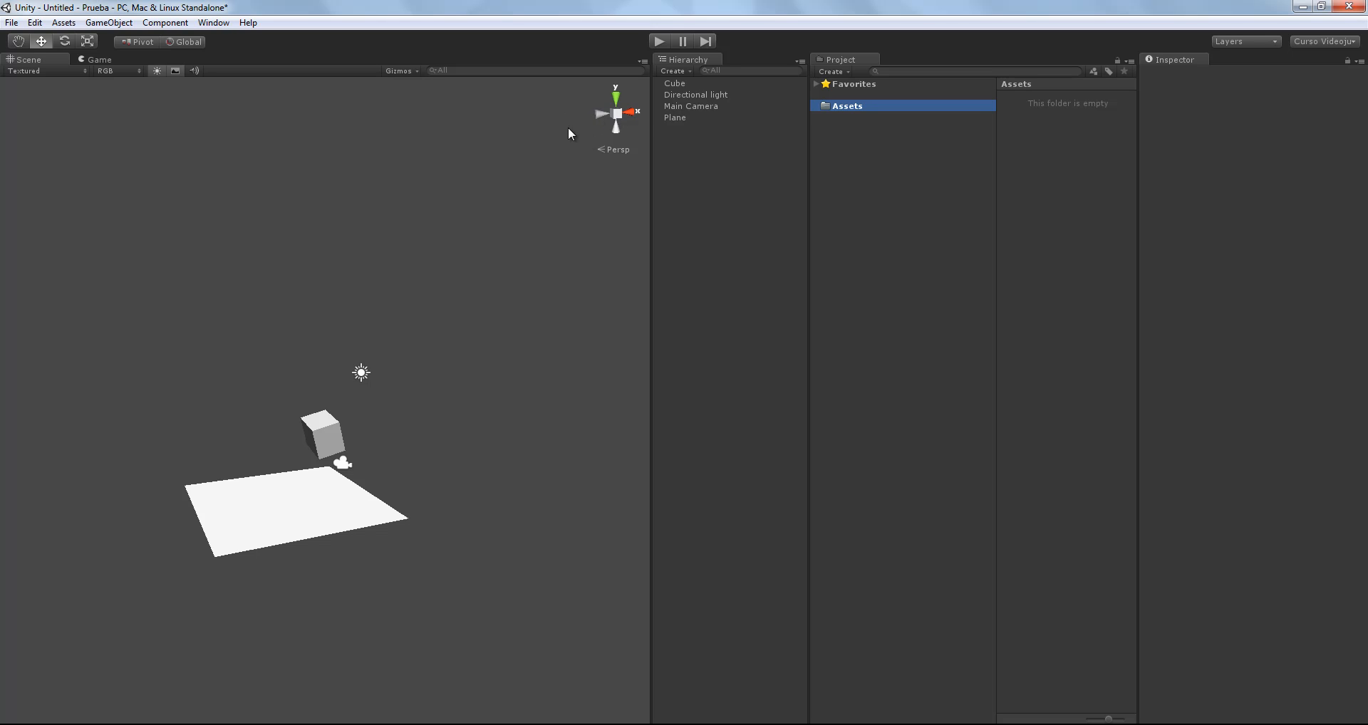
Step: Examine the properties of the Main Camera and the Directional light in the Inspector
left_click(674, 106)
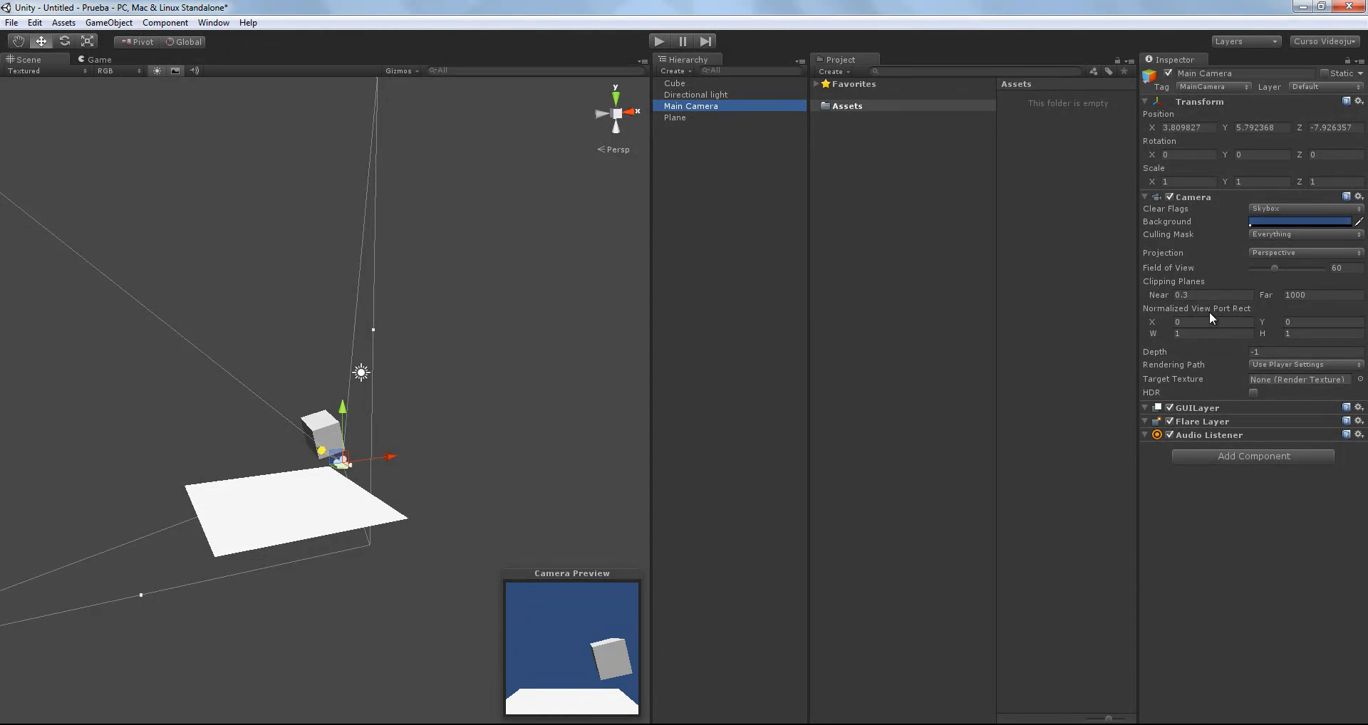
left_click(676, 95)
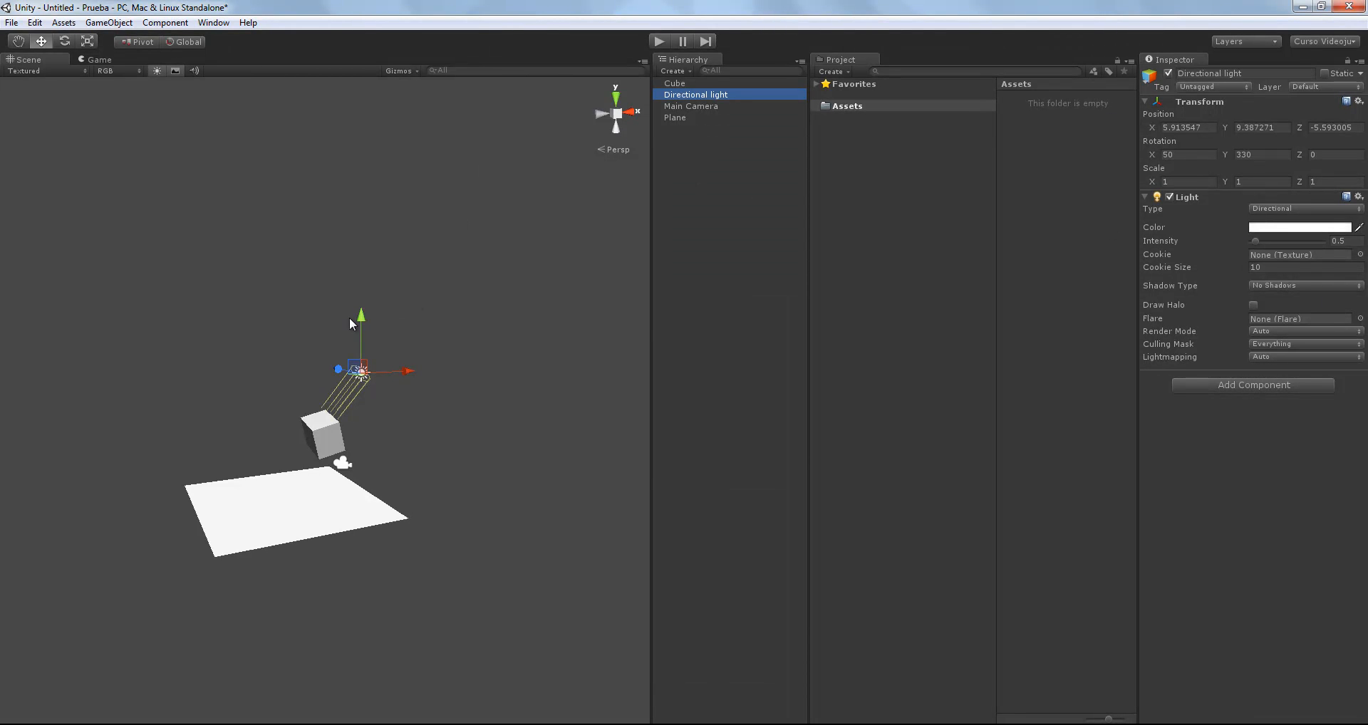
Step: Shift the directional light along its Z axis, set its Z position to 0, and bring its X position to about 0
mouse_move(333, 370)
left_mouse_down()
mouse_move(422, 414)
mouse_move(319, 367)
mouse_move(418, 431)
mouse_move(335, 370)
mouse_move(370, 383)
mouse_move(347, 378)
left_mouse_up()
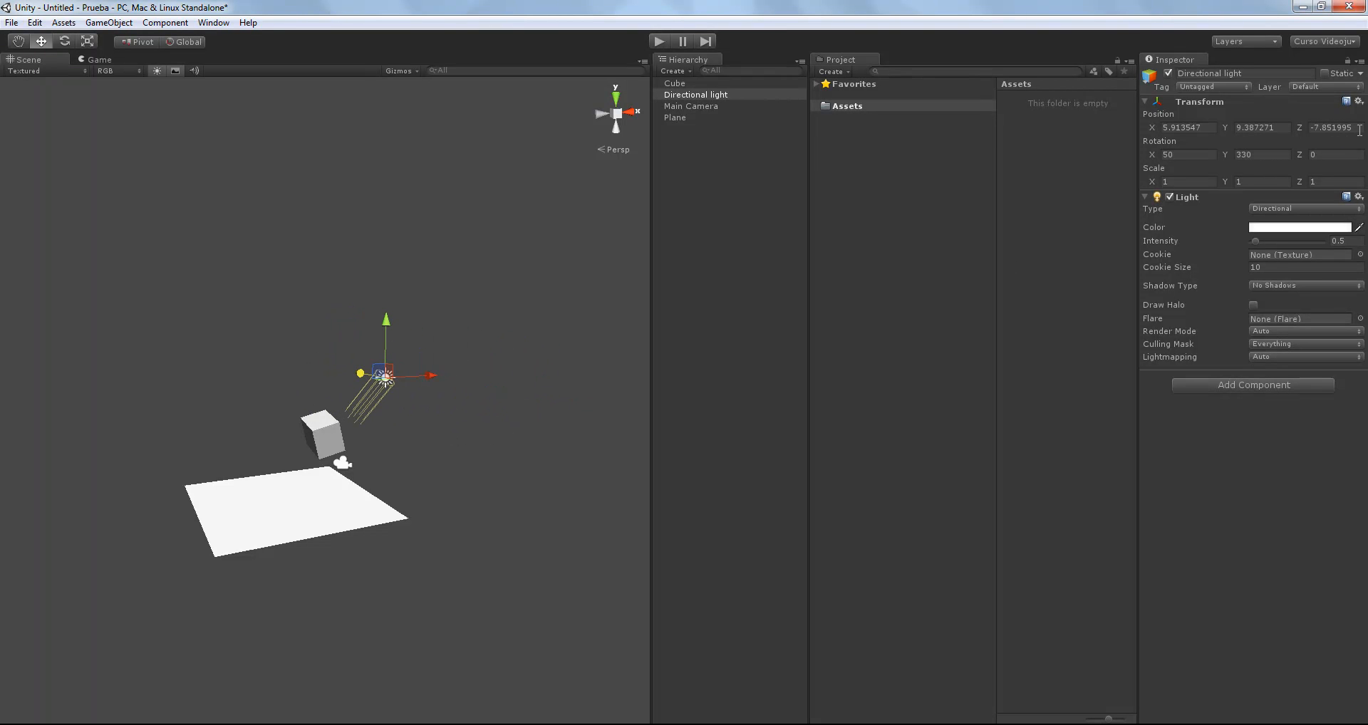
mouse_move(364, 377)
left_mouse_down()
mouse_move(467, 421)
mouse_move(327, 348)
mouse_move(378, 377)
left_mouse_up()
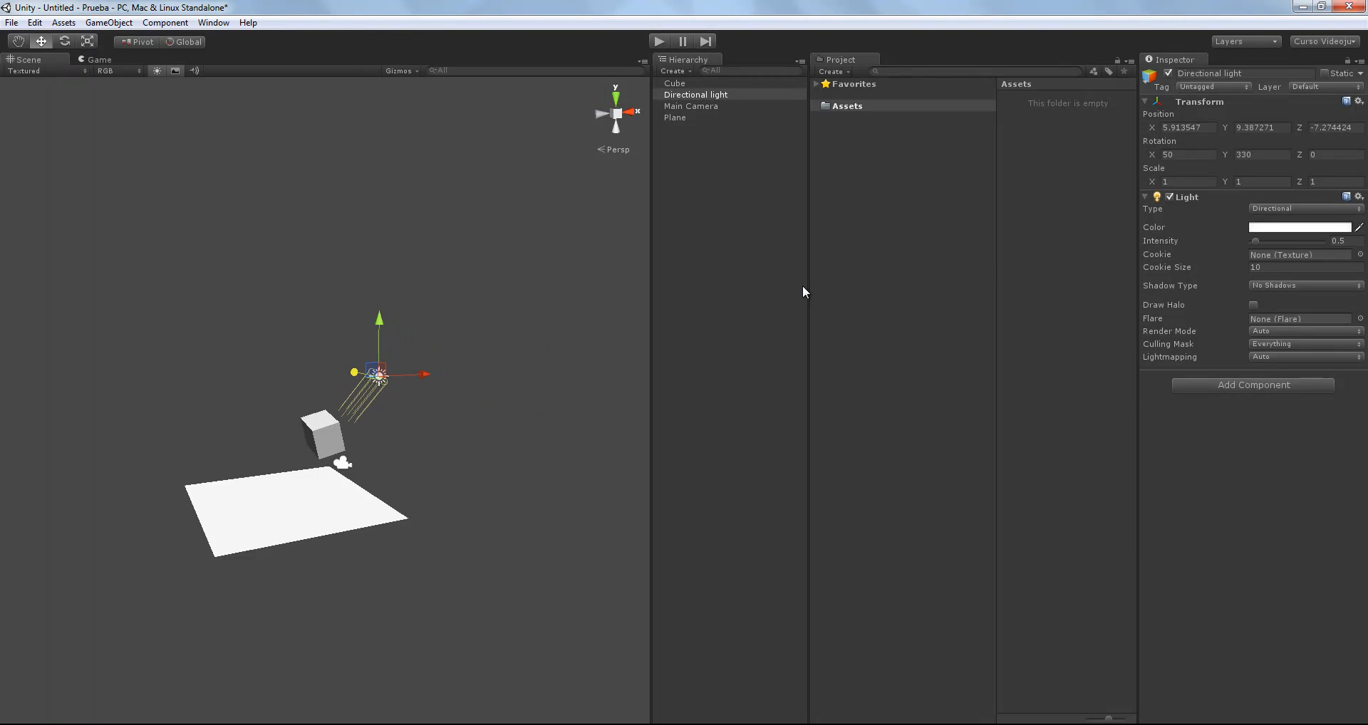
left_click(1354, 127)
type("0")
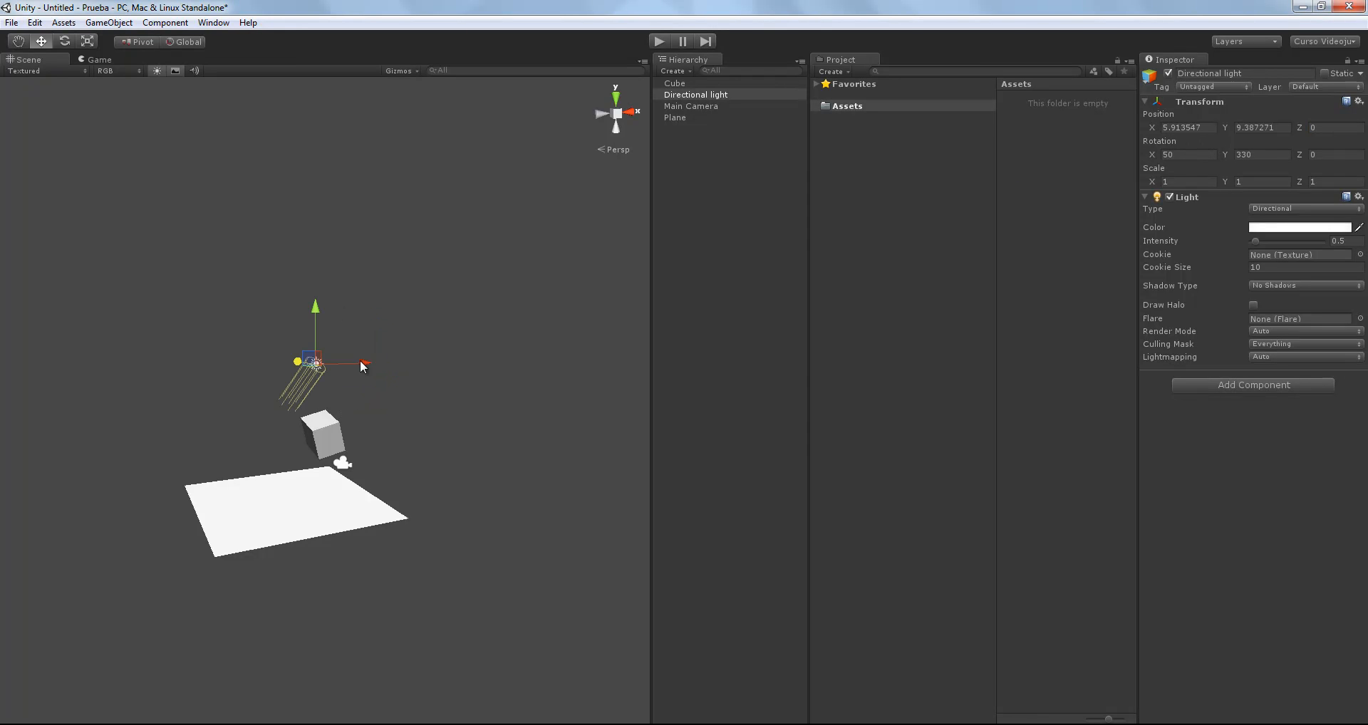
left_click(1207, 128)
type("0.001580715")
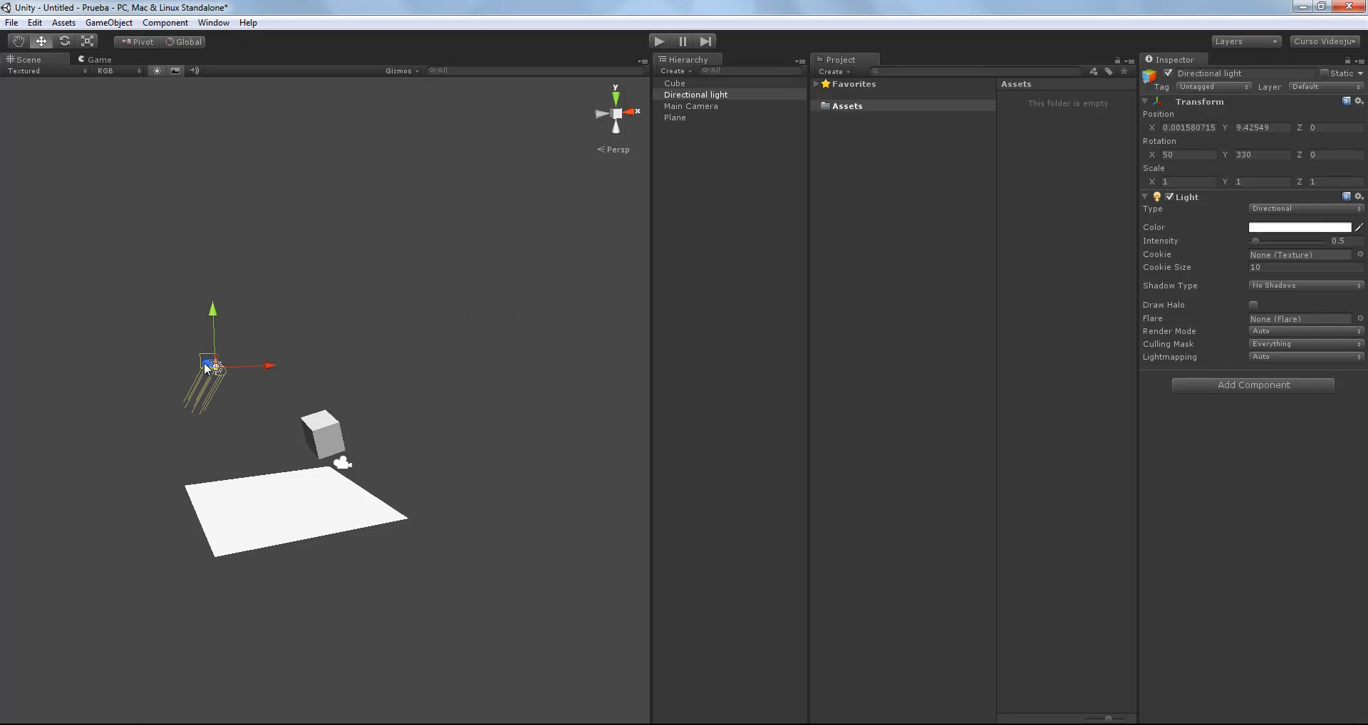
Step: Move the directional light to about X 6.98, Y 15.29, Z -4.38 and rotate it to about X 71.2, Y 265.9, Z -70.5
left_click_drag(203, 367, 410, 465)
left_click_drag(372, 418, 618, 213)
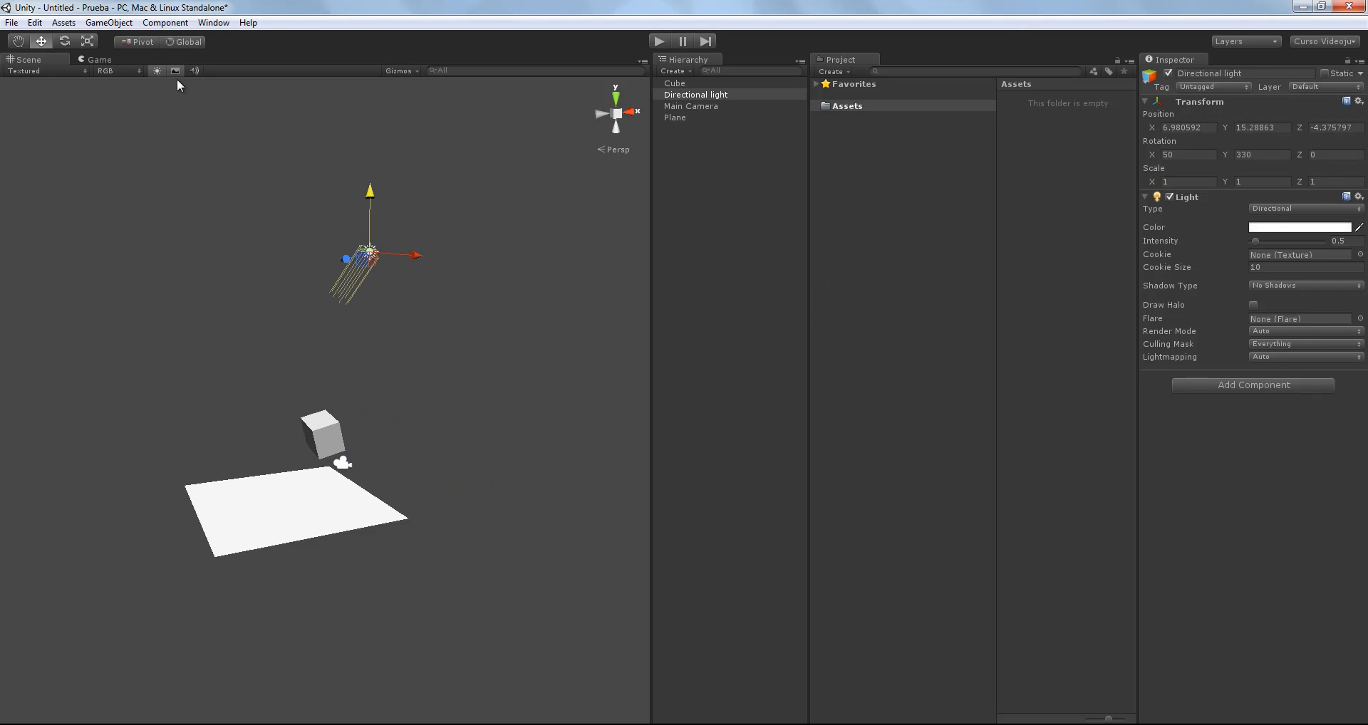
left_click(70, 41)
left_click_drag(397, 227, 403, 147)
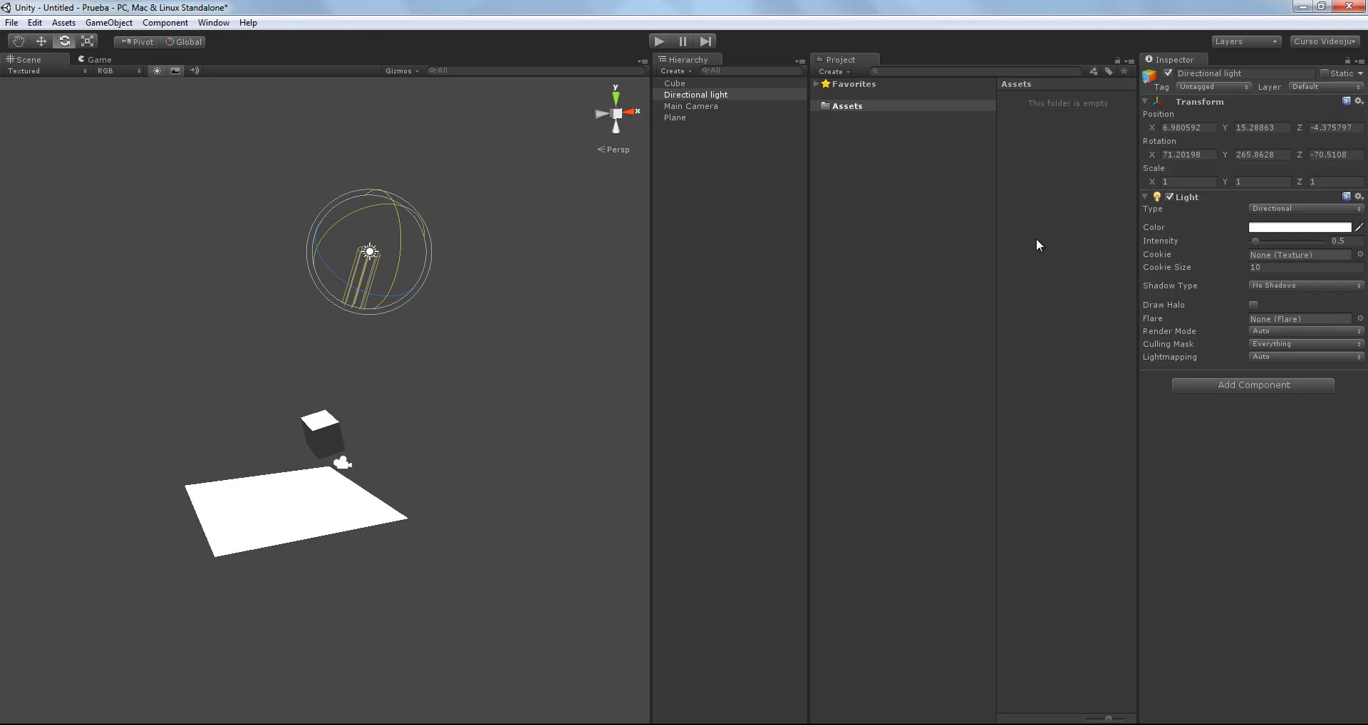
Step: Try scale values of 4 in X and 14 in Y on the directional light, and restore both to 1
left_click(1166, 182)
type("4")
left_click(1274, 180)
type("14")
key("BackSpace")
left_click(1187, 183)
type("1")
Step: Set the directional light's intensity to 0.82 and its color to a light red
left_click_drag(1290, 241, 1260, 241)
left_click(1285, 228)
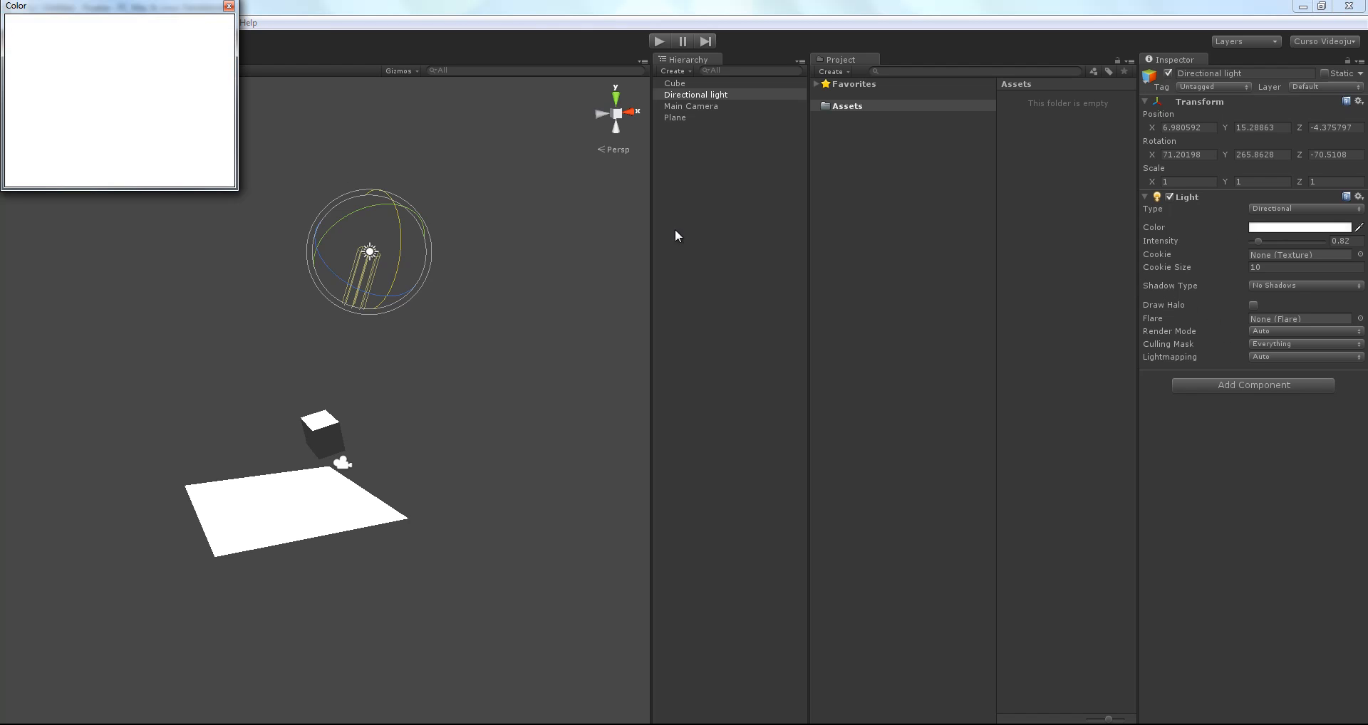
left_click_drag(62, 87, 81, 67)
left_click(135, 7)
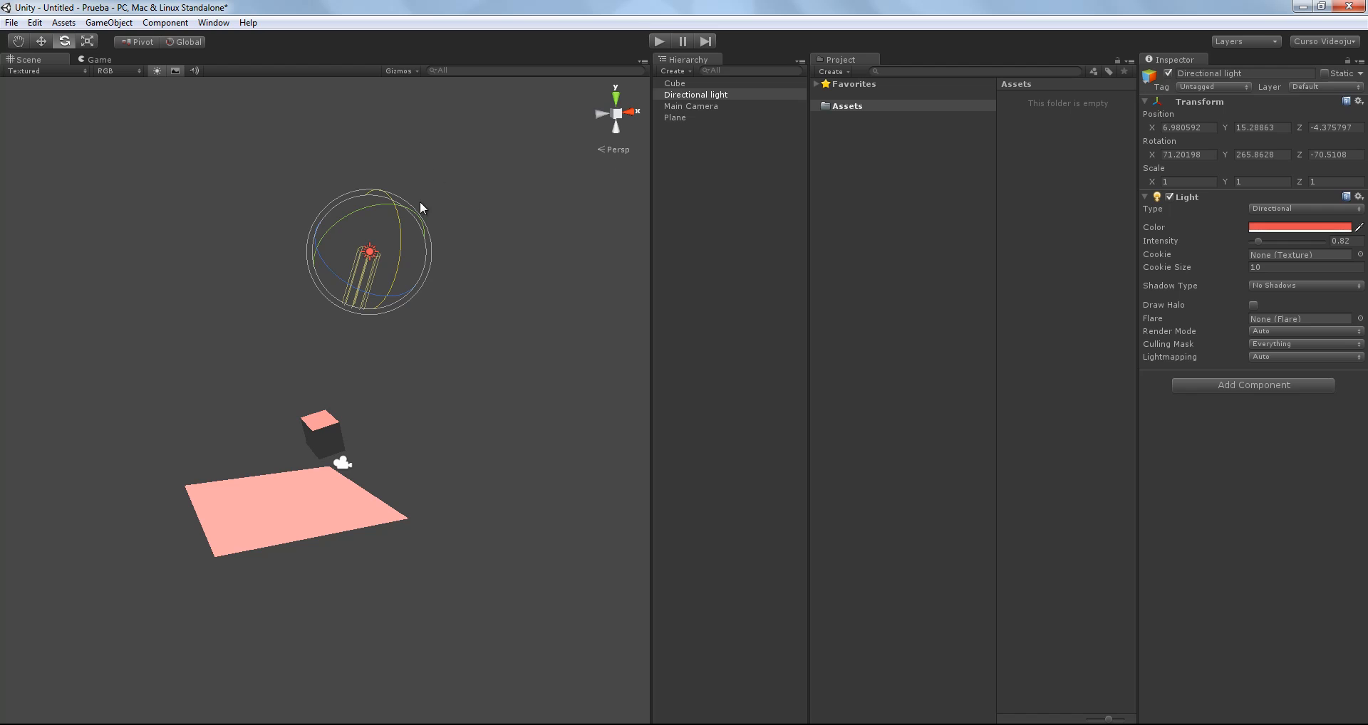
Step: Compare the Transform and other components of the directional light, cube, main camera and plane in the Inspector
left_click(681, 105)
left_click(678, 94)
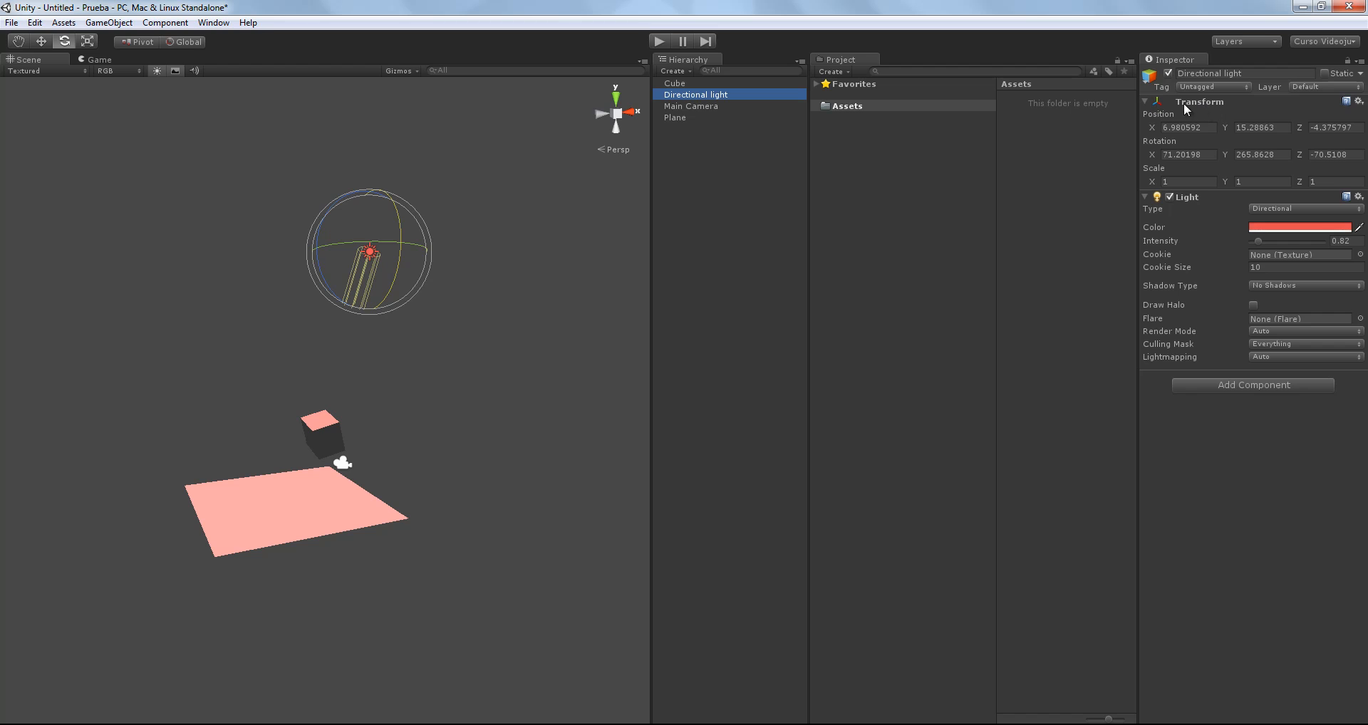
left_click(670, 84)
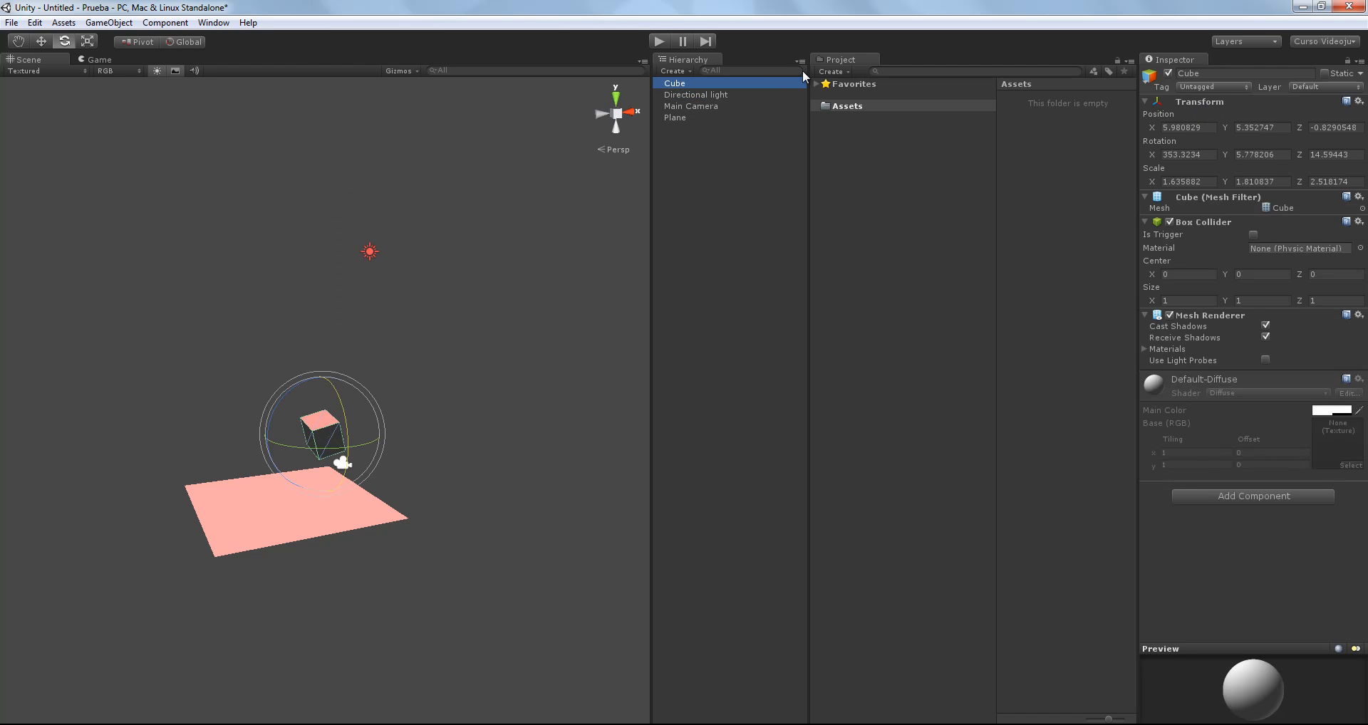
left_click(695, 105)
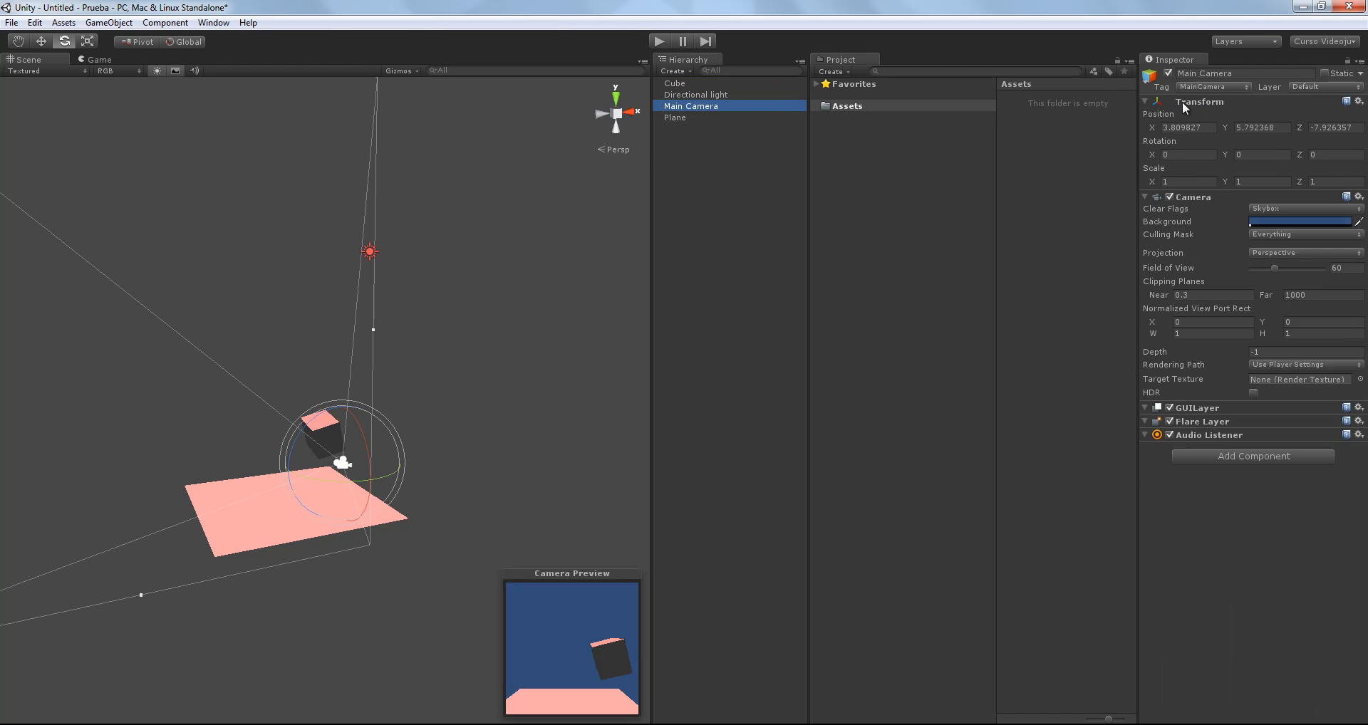
left_click(675, 117)
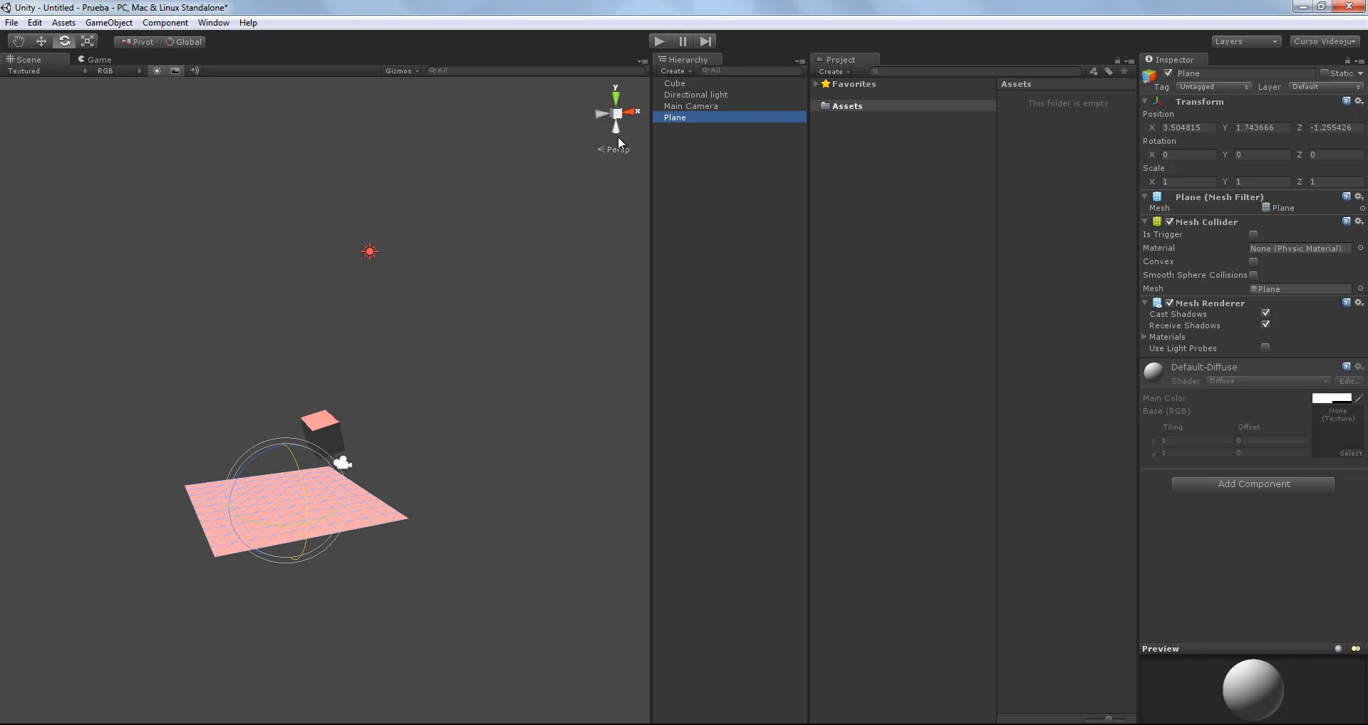
Step: Collapse and re-expand the plane's Mesh Collider and Mesh Renderer components
left_click(1145, 221)
left_click(1145, 221)
left_click(1145, 220)
left_click(1144, 221)
left_click(1144, 302)
left_click(1144, 303)
left_click(1145, 303)
left_click(1145, 302)
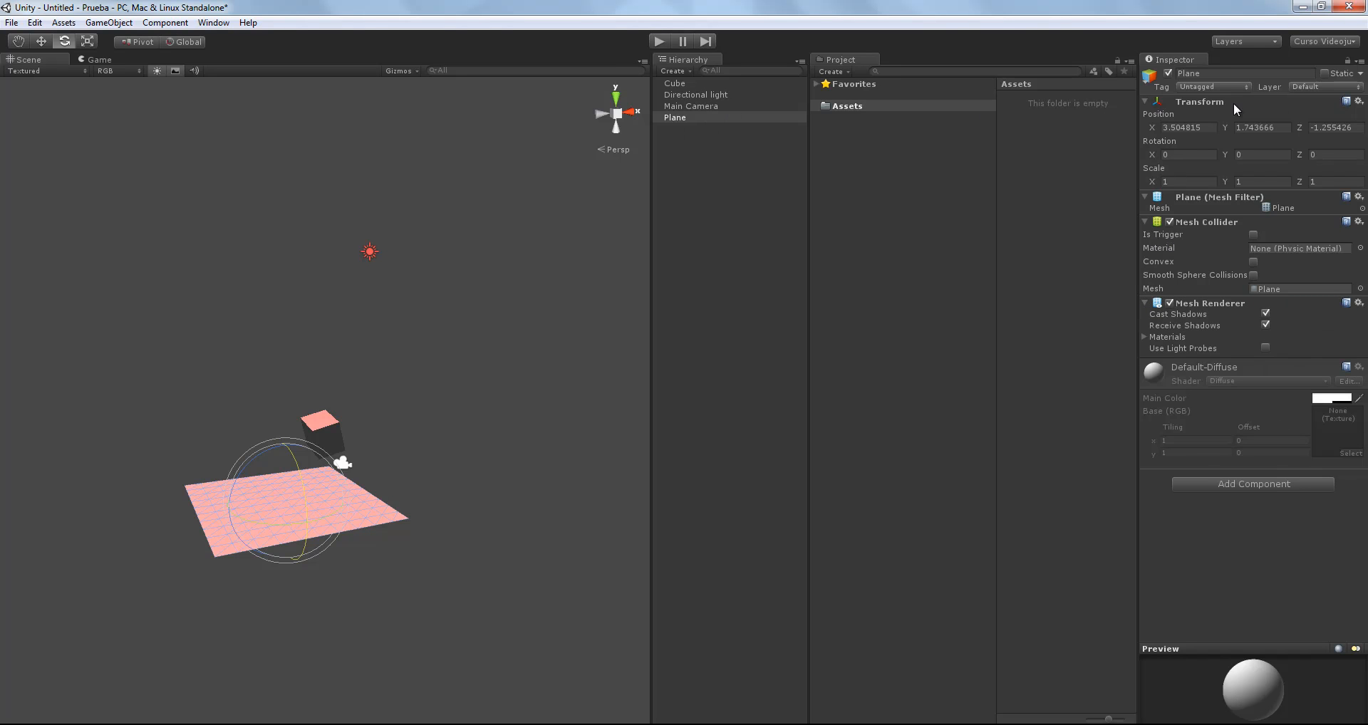
Step: Review how the Inspector changes for the main camera, directional light and cube, ending with the cube selected
left_click(711, 107)
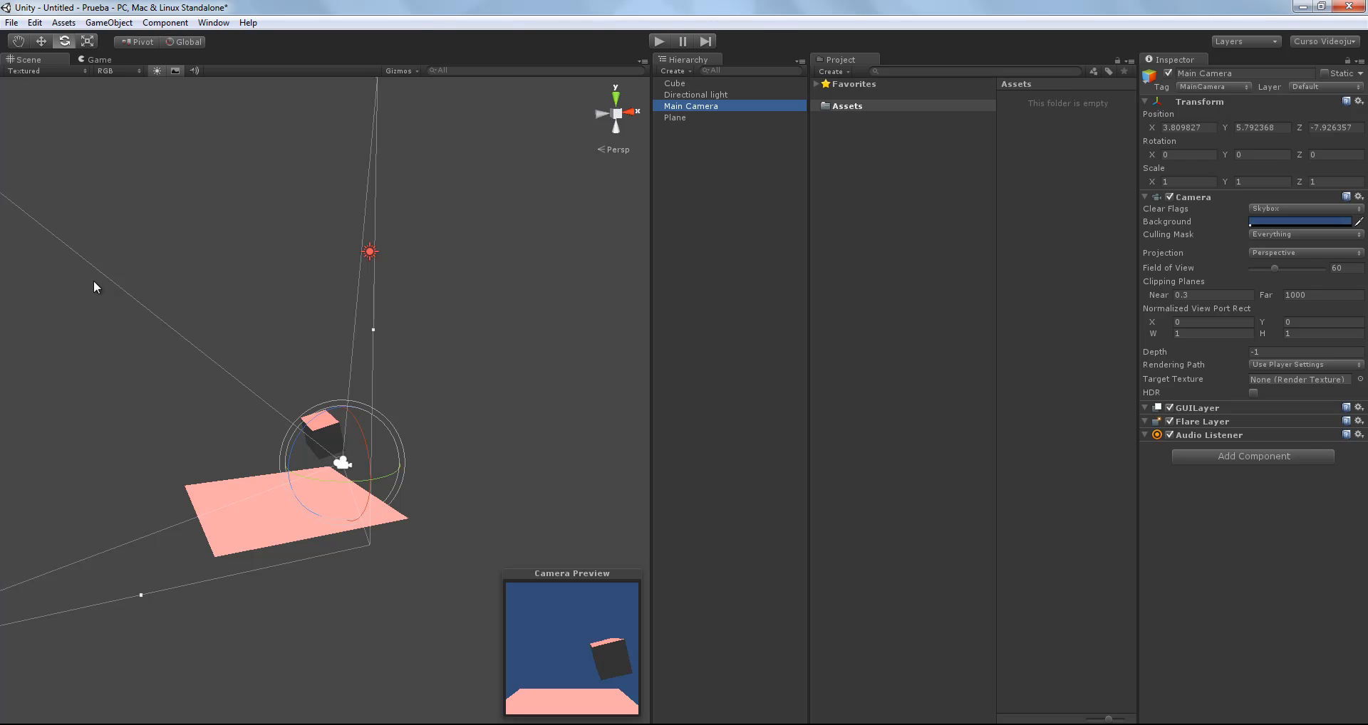
left_click(696, 94)
left_click(673, 82)
left_click(678, 95)
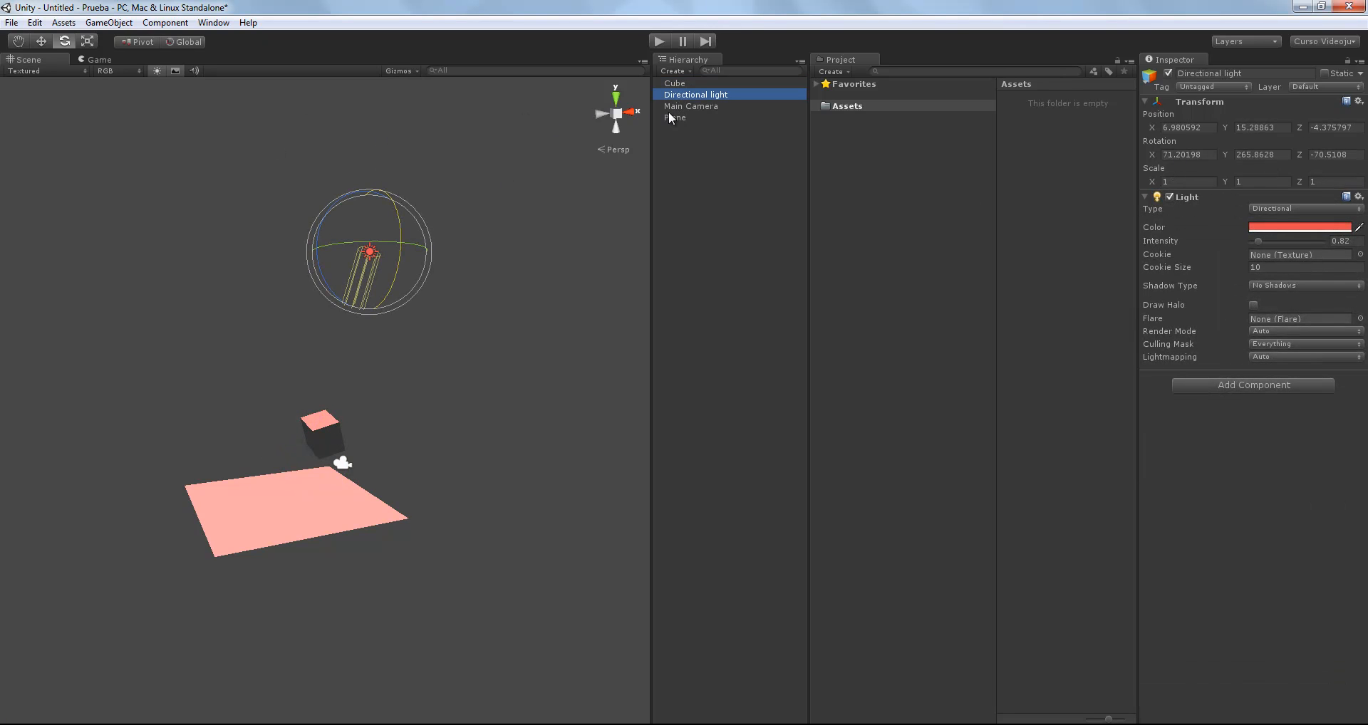
left_click(675, 83)
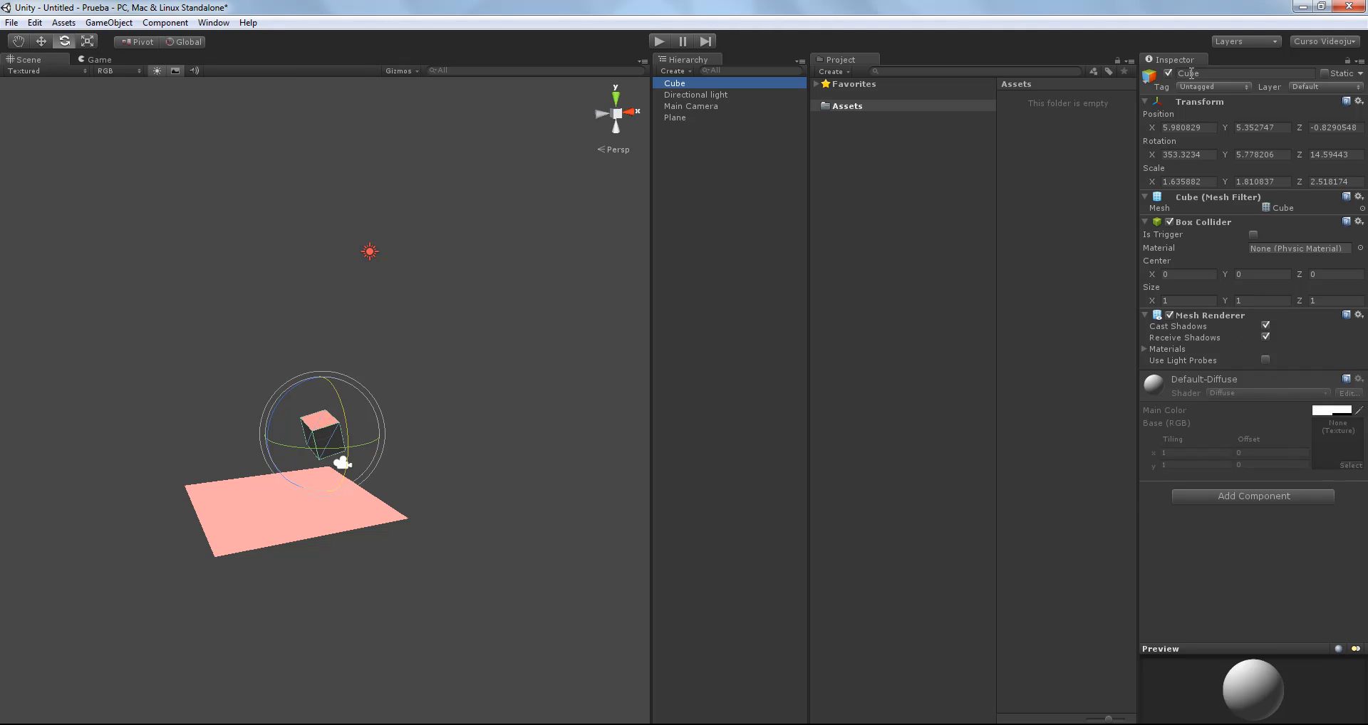
Step: Clear the selection and view the scene from the Top, Front and Right orientations in turn
left_click(158, 302)
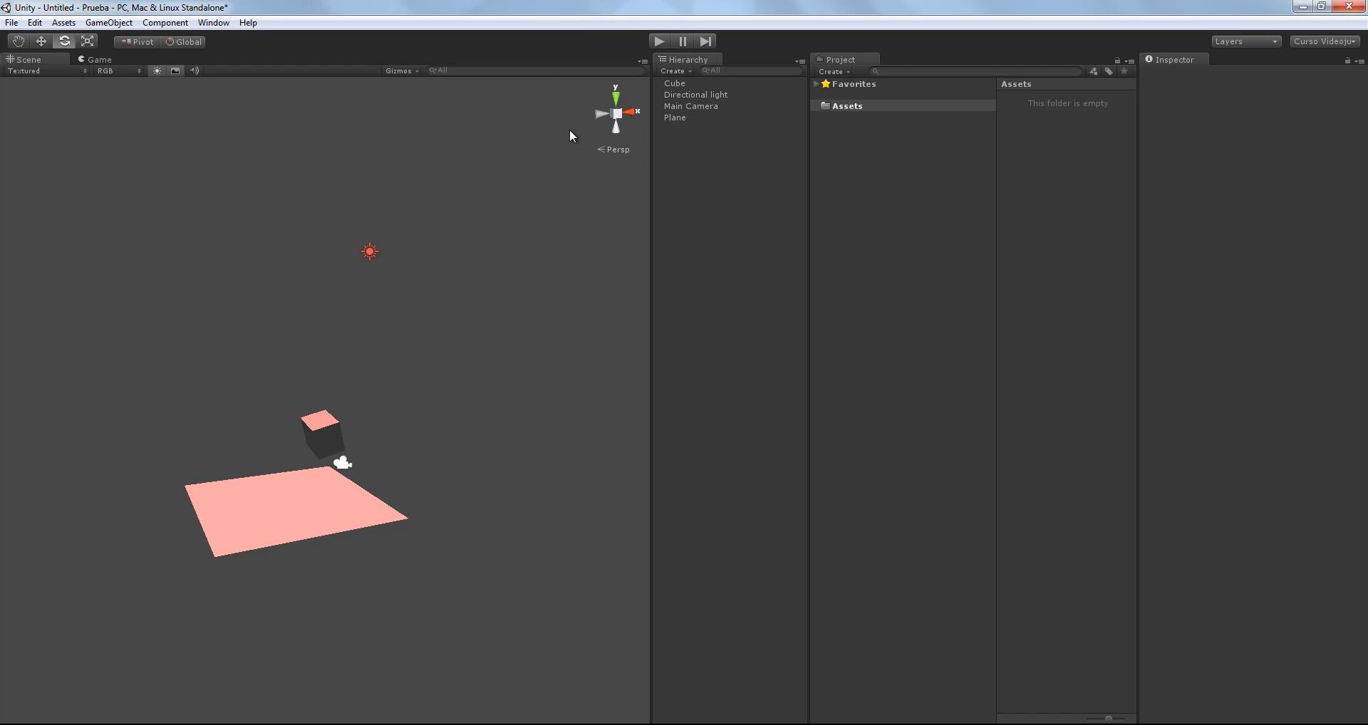
left_click(616, 96)
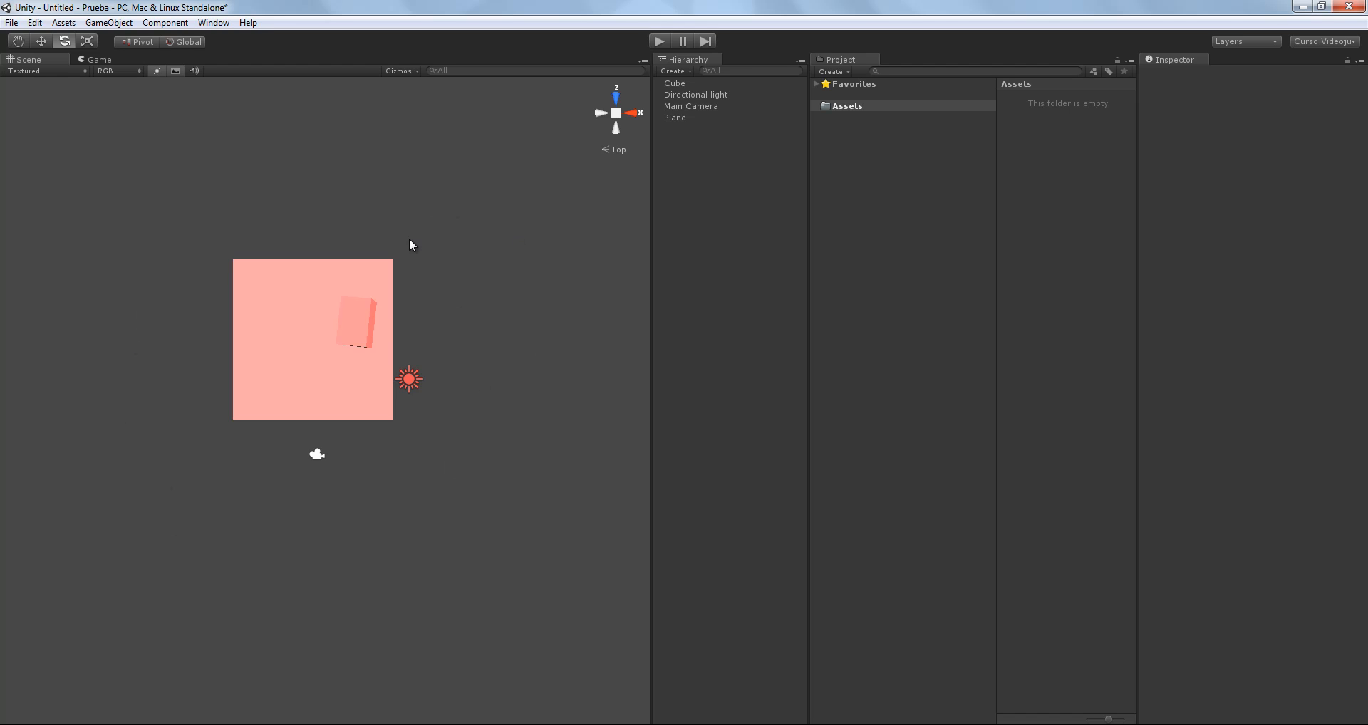
left_click(615, 98)
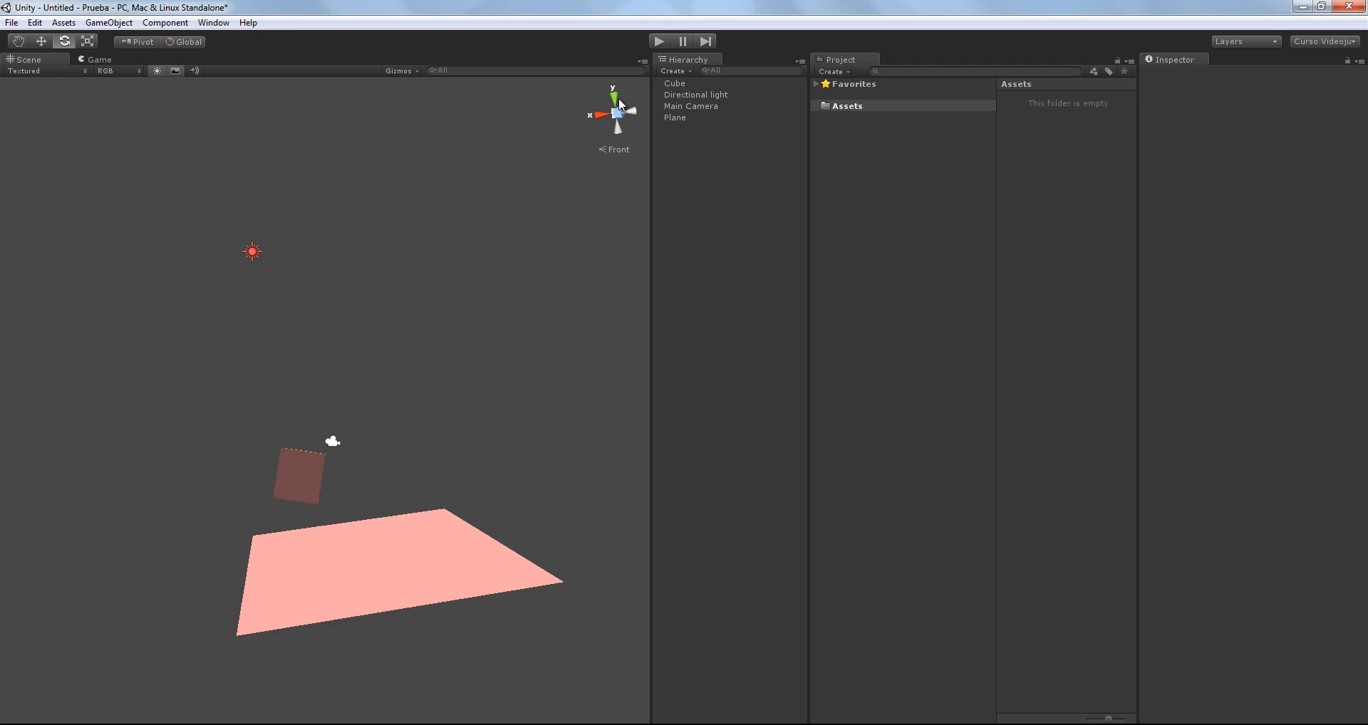
left_click(602, 112)
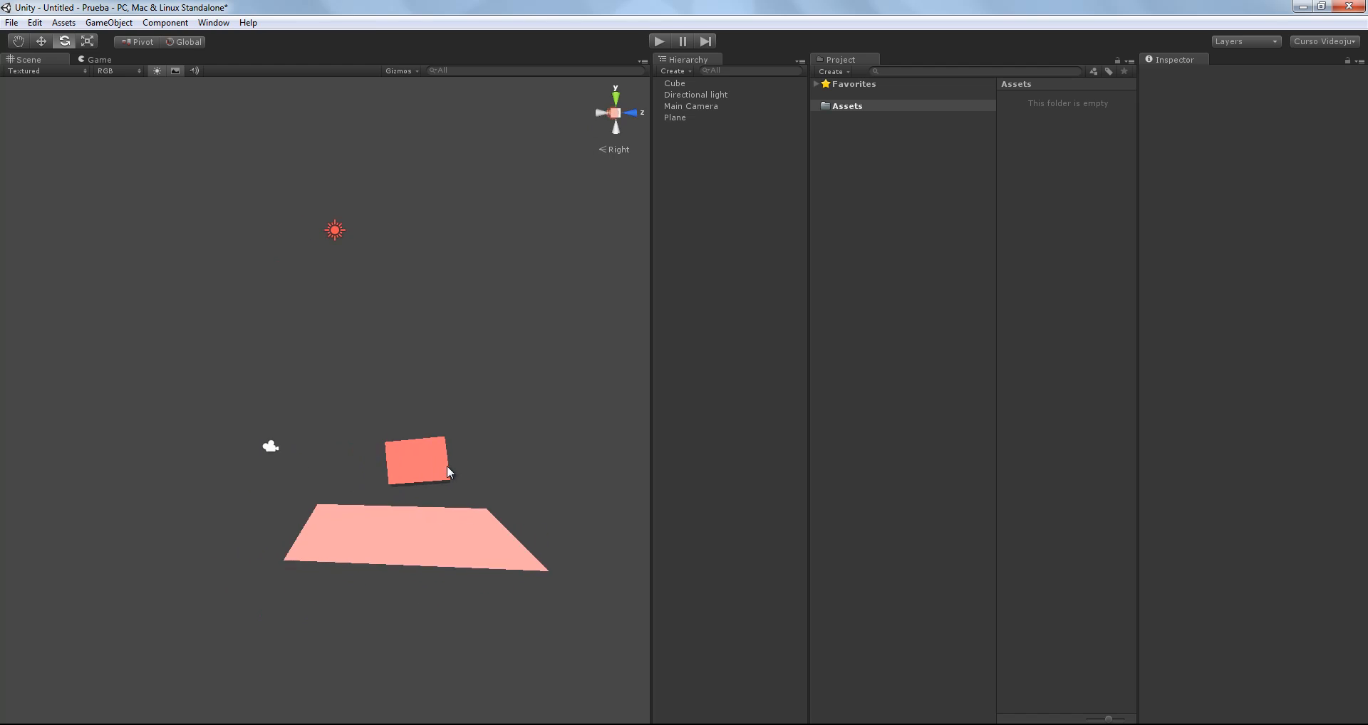
Step: View the scene from the Back, Bottom and Left orientations in turn
left_click(602, 113)
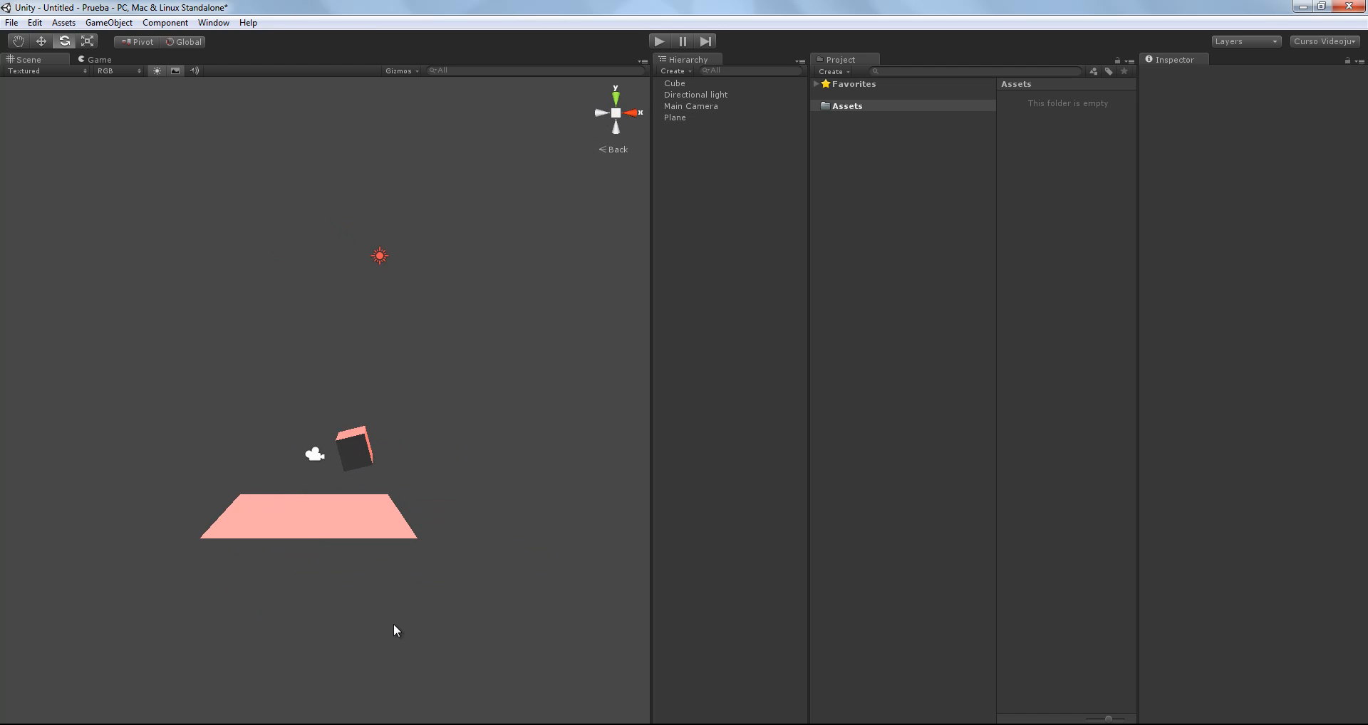
left_click(616, 130)
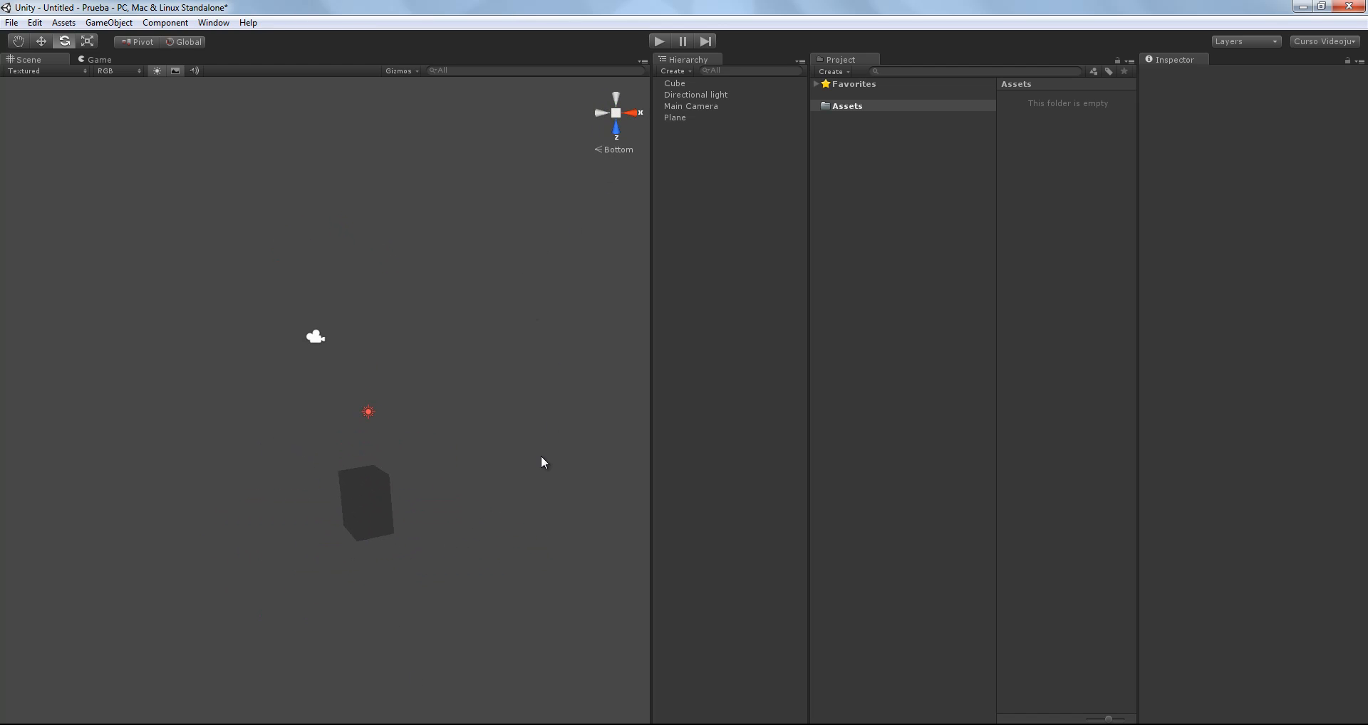
left_click(603, 113)
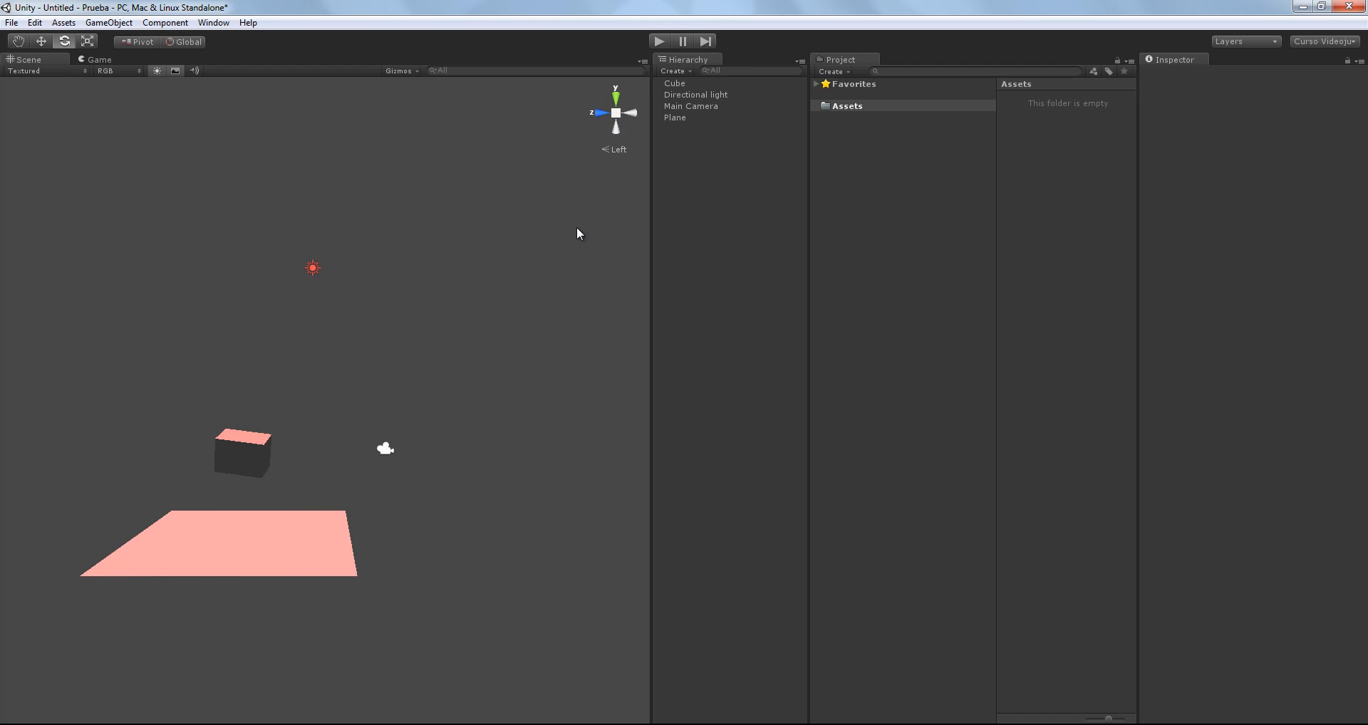
Step: Compare the scene in isometric and perspective projection, ending in an angled perspective view
left_click(619, 114)
left_click(617, 113)
right_click_drag(336, 377, 345, 427)
middle_click_drag(364, 342, 460, 498)
left_click(617, 114)
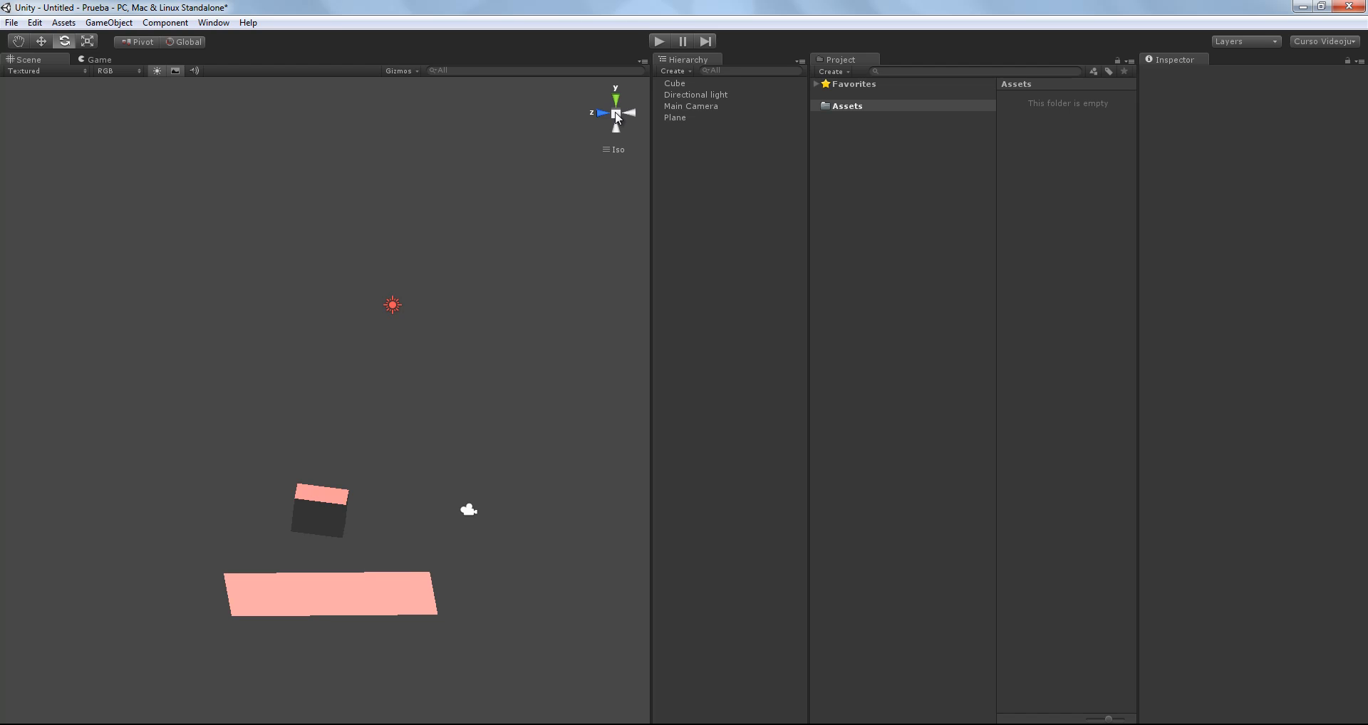
left_click(617, 114)
left_click_drag(422, 366, 399, 222, "alt")
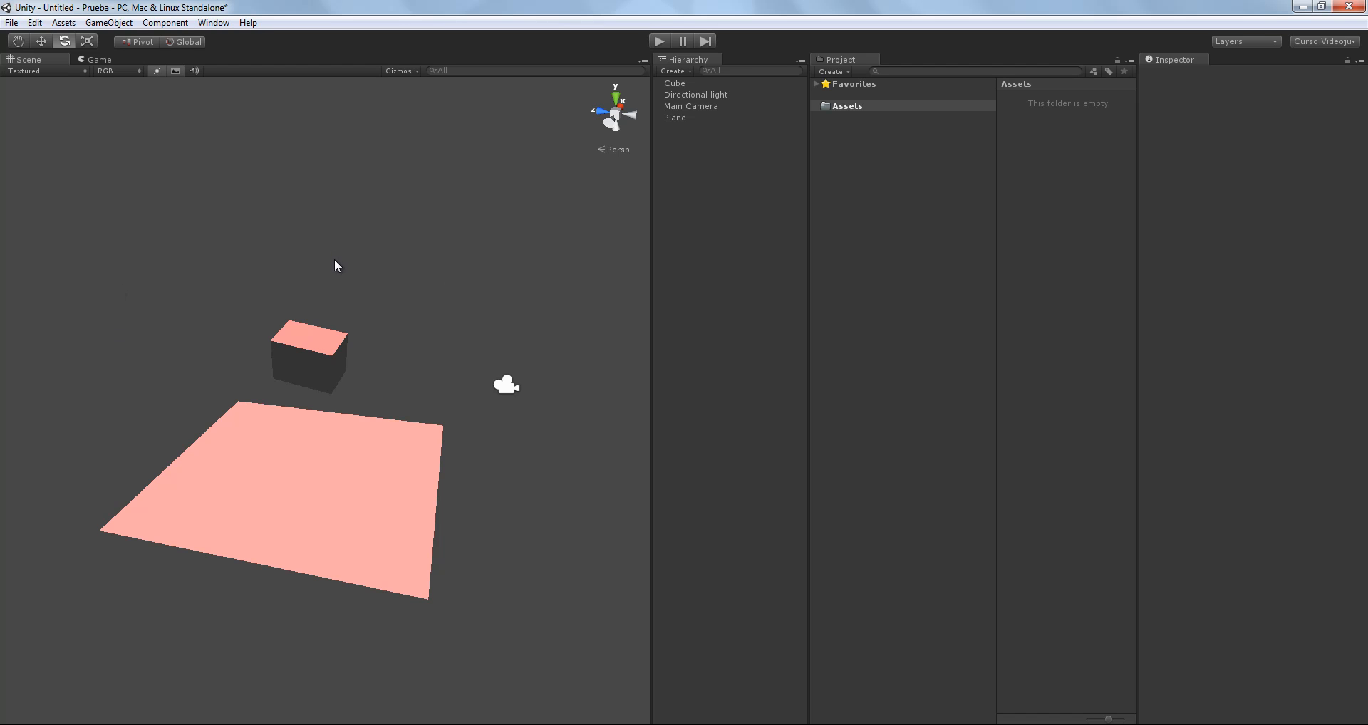
Step: Select the cube and, in the Back view, move it with the Move tool to about X 11.17, Y 11.13
left_click(305, 332)
left_click(631, 117)
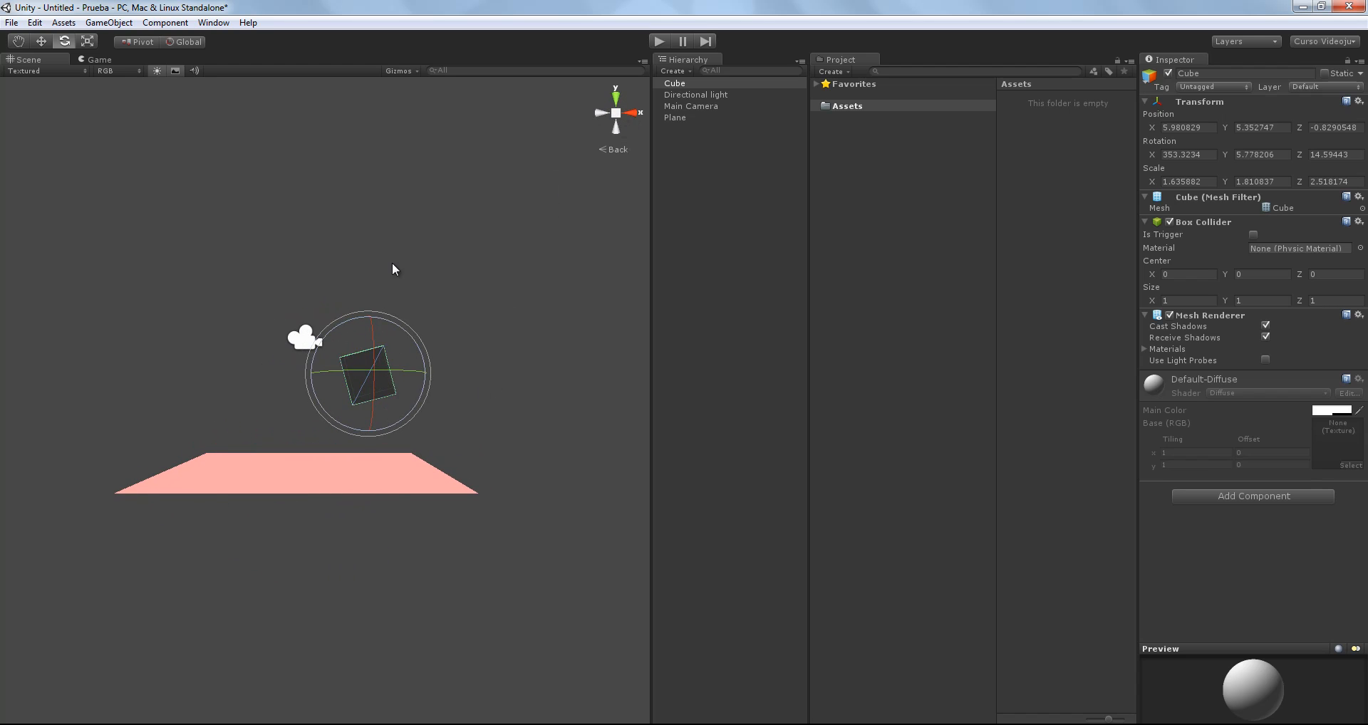
left_click(42, 40)
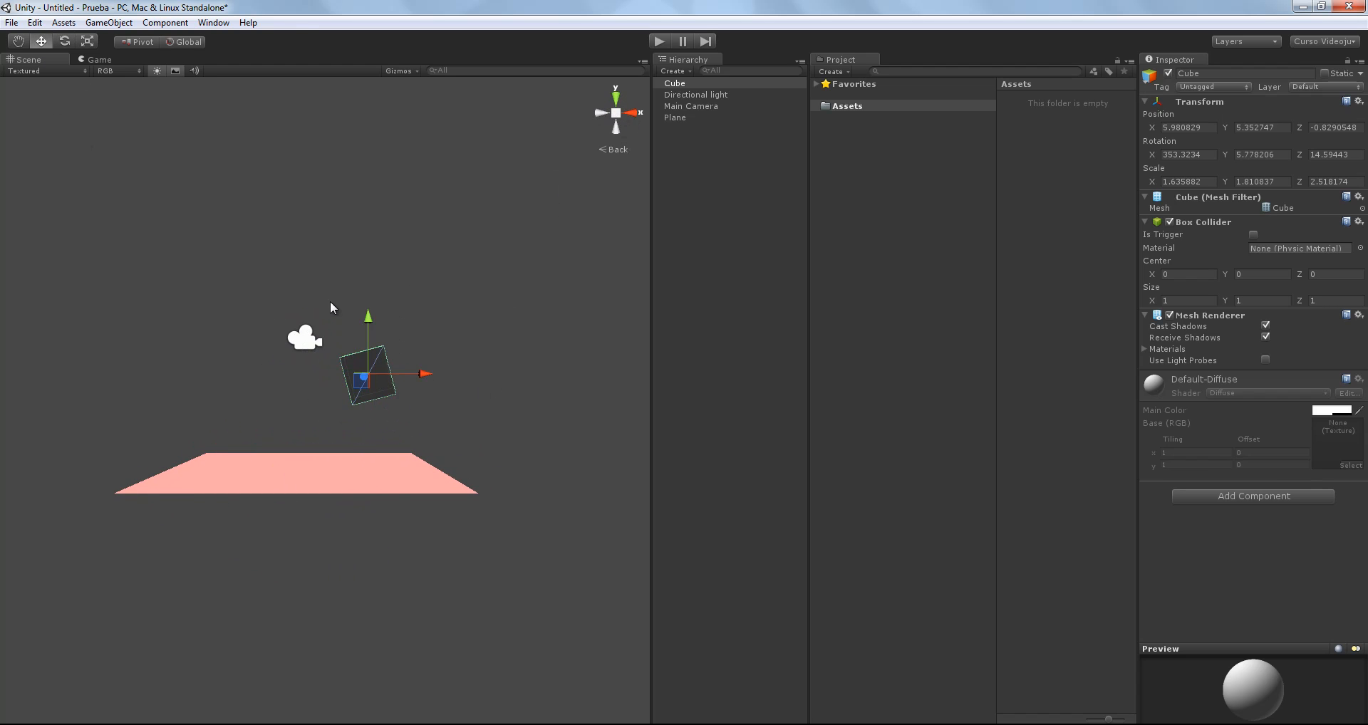
left_click_drag(368, 322, 373, 379)
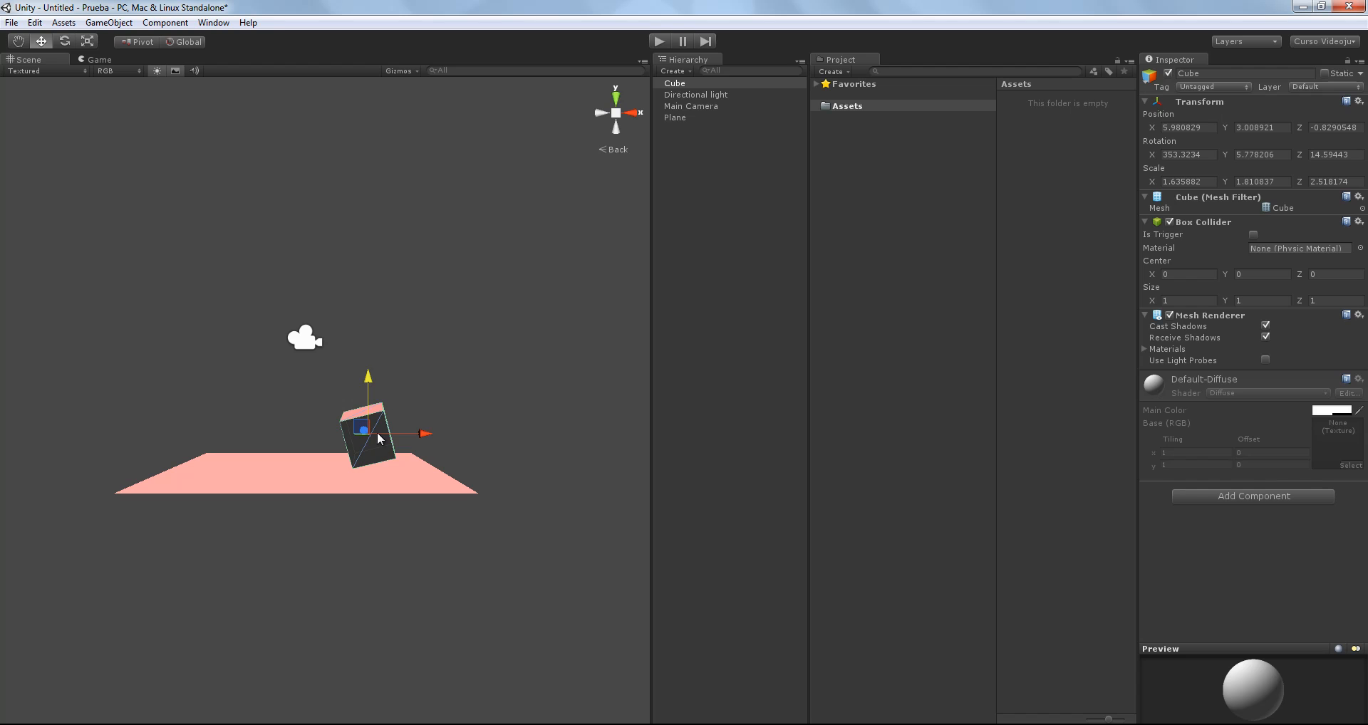
left_click_drag(396, 434, 460, 435)
left_click_drag(438, 384, 440, 176)
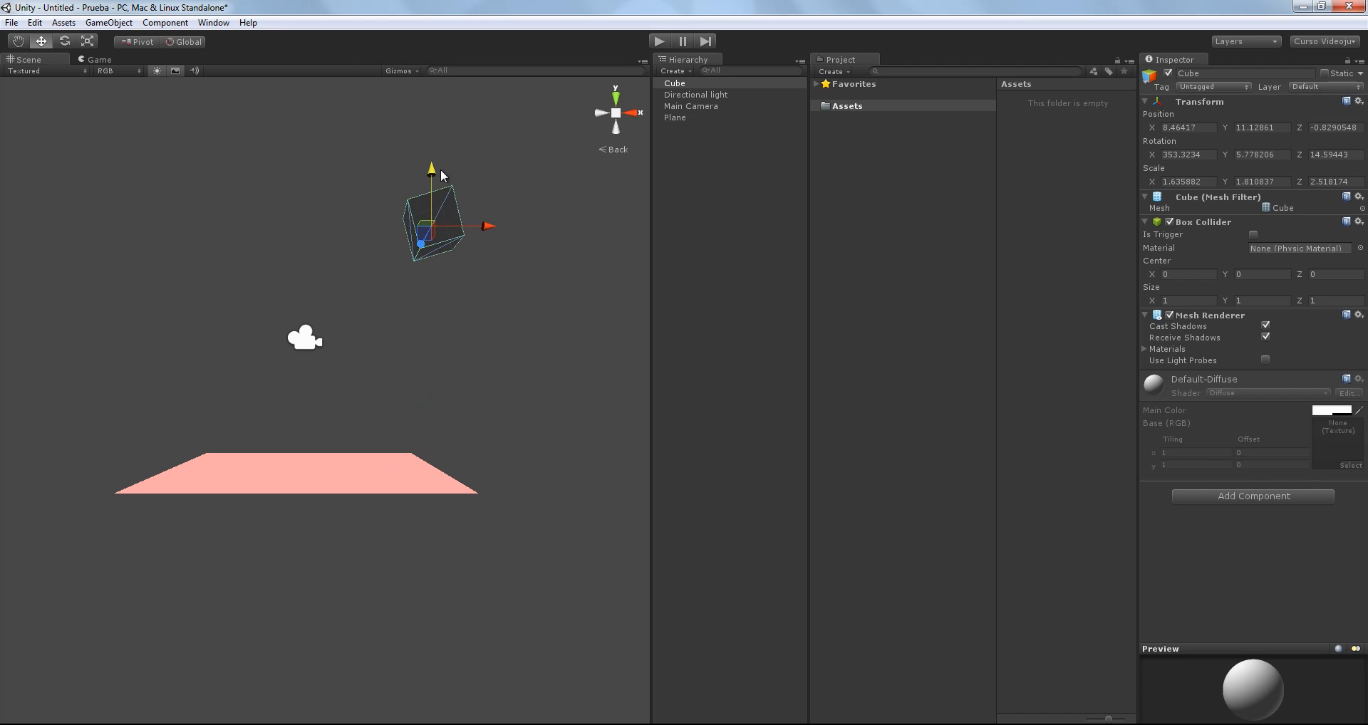
left_click_drag(456, 223, 517, 223)
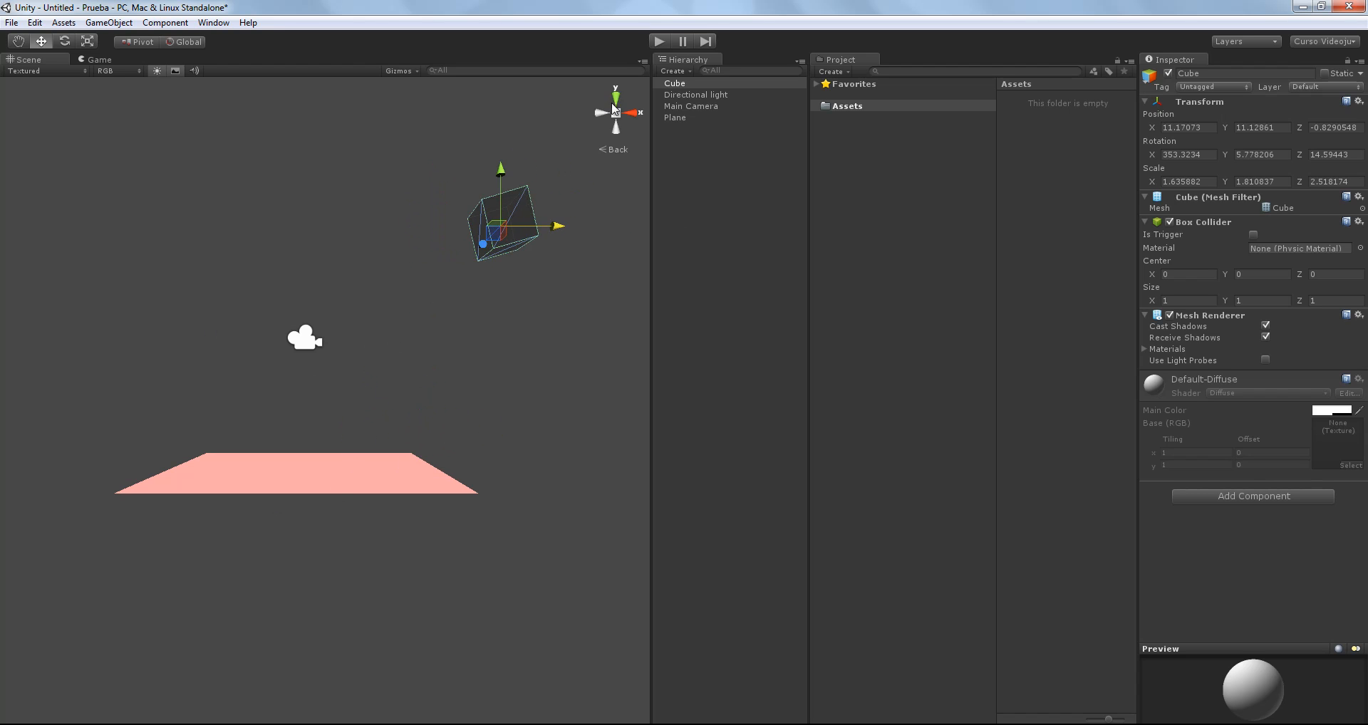
Step: In the Top view, move the cube along its X axis over the plane to about X 4, and check the placement in perspective
left_click(616, 96)
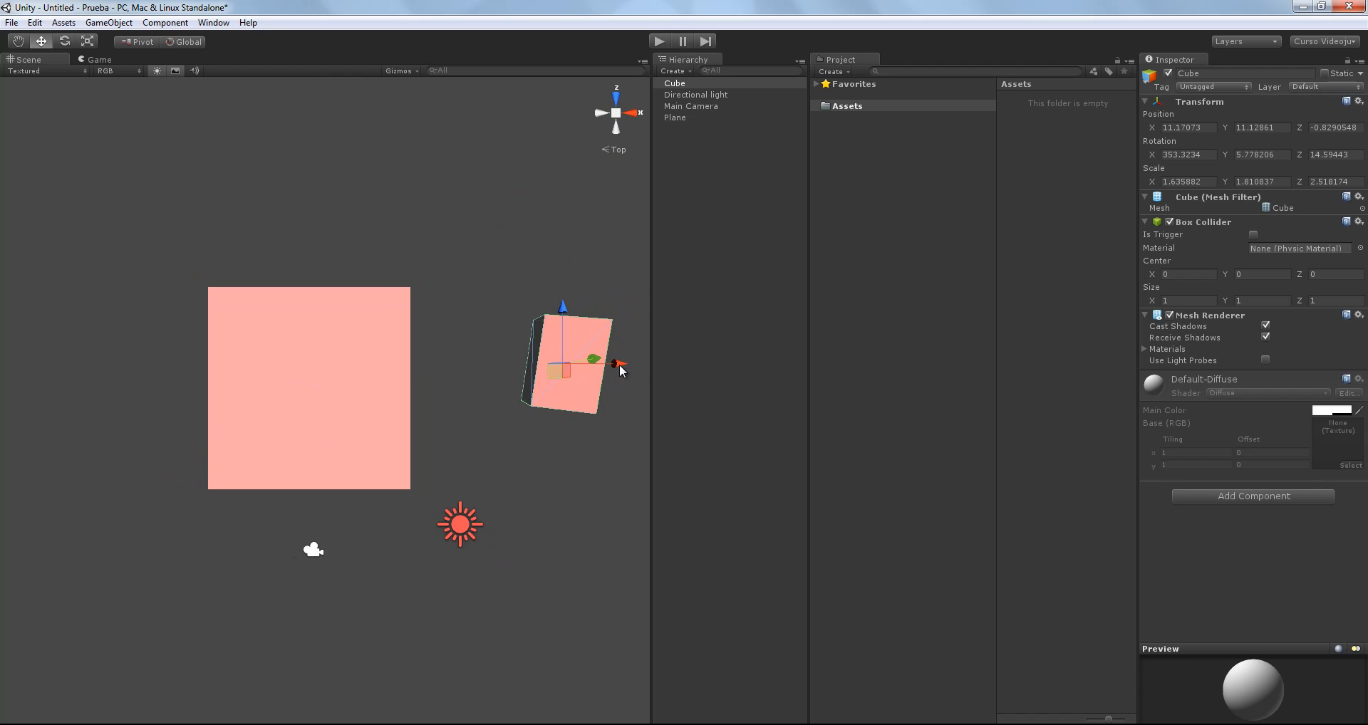
left_click_drag(621, 367, 372, 365)
right_click_drag(389, 546, 353, 399)
left_click_drag(319, 486, 324, 364)
middle_click_drag(259, 459, 265, 401)
right_click_drag(265, 400, 343, 404)
middle_click_drag(342, 404, 329, 336)
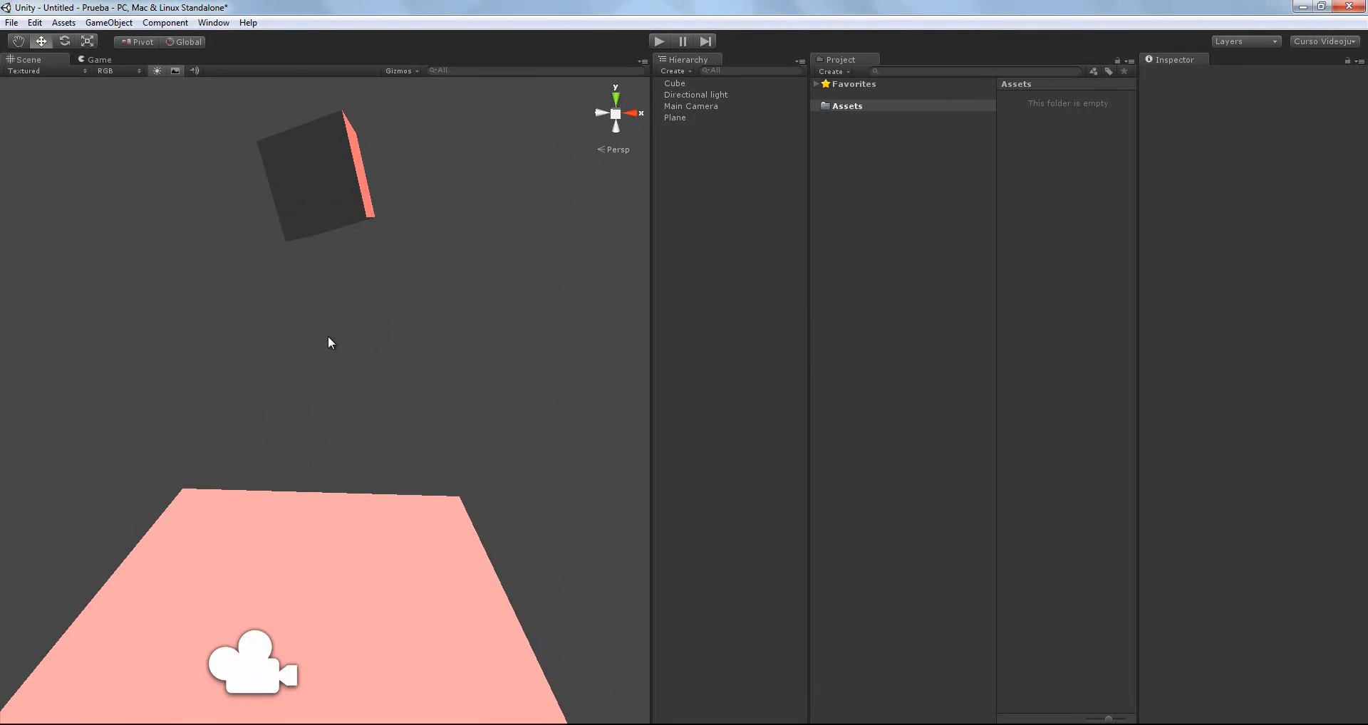
scroll(342, 399, "down", 5)
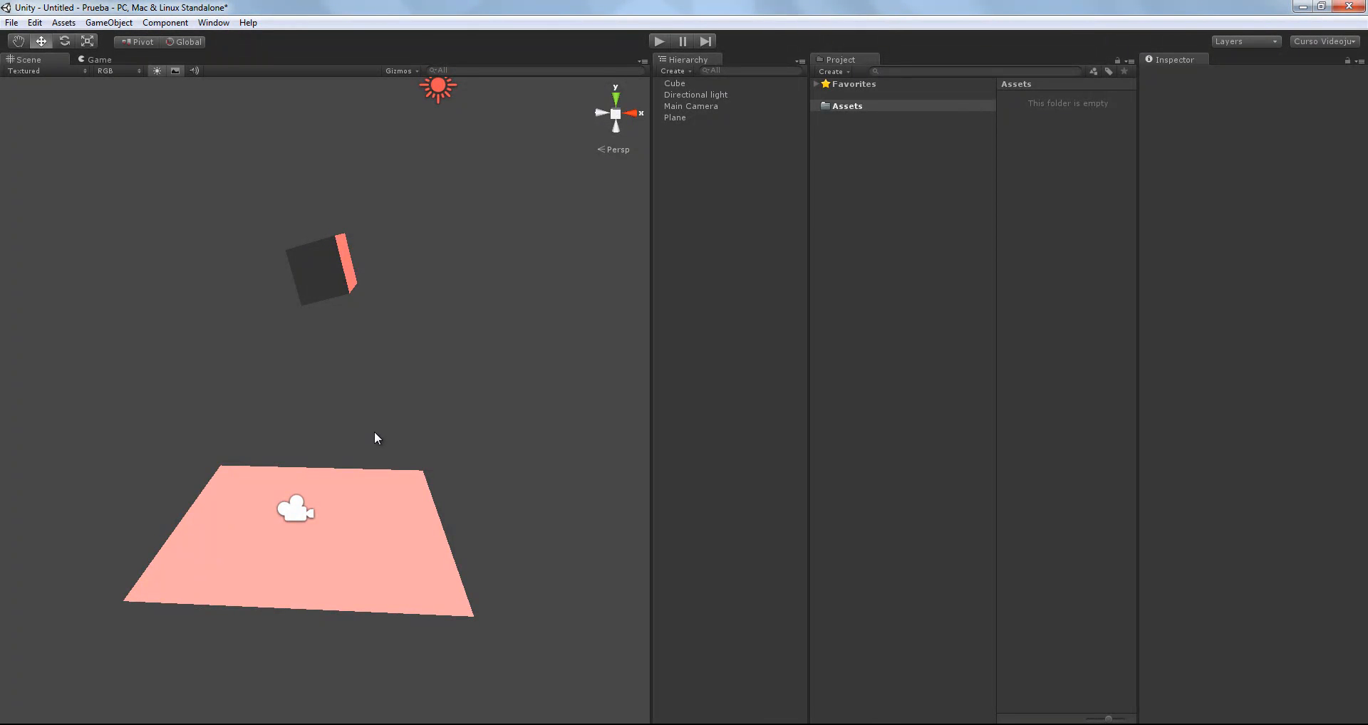
Step: Select the cube to review its placement above the plane, and clear the selection
left_click(314, 275)
left_click(310, 535)
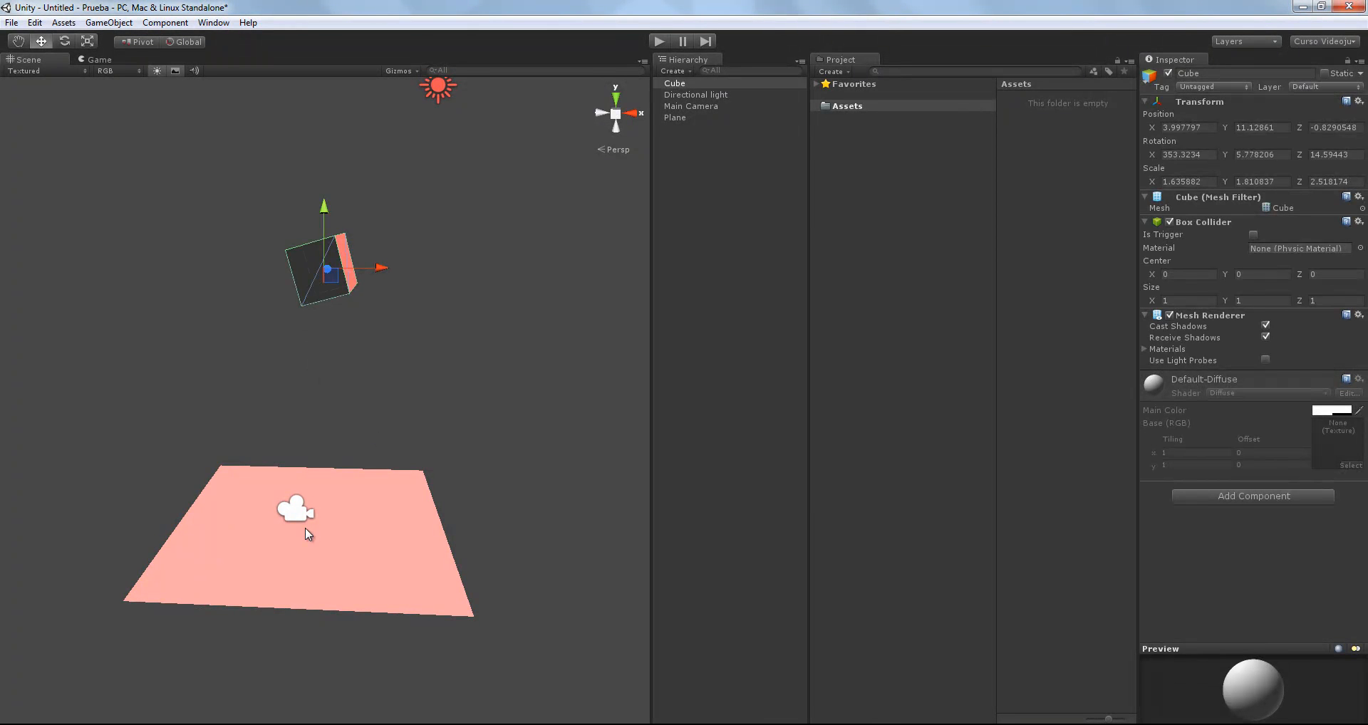
left_click(458, 460)
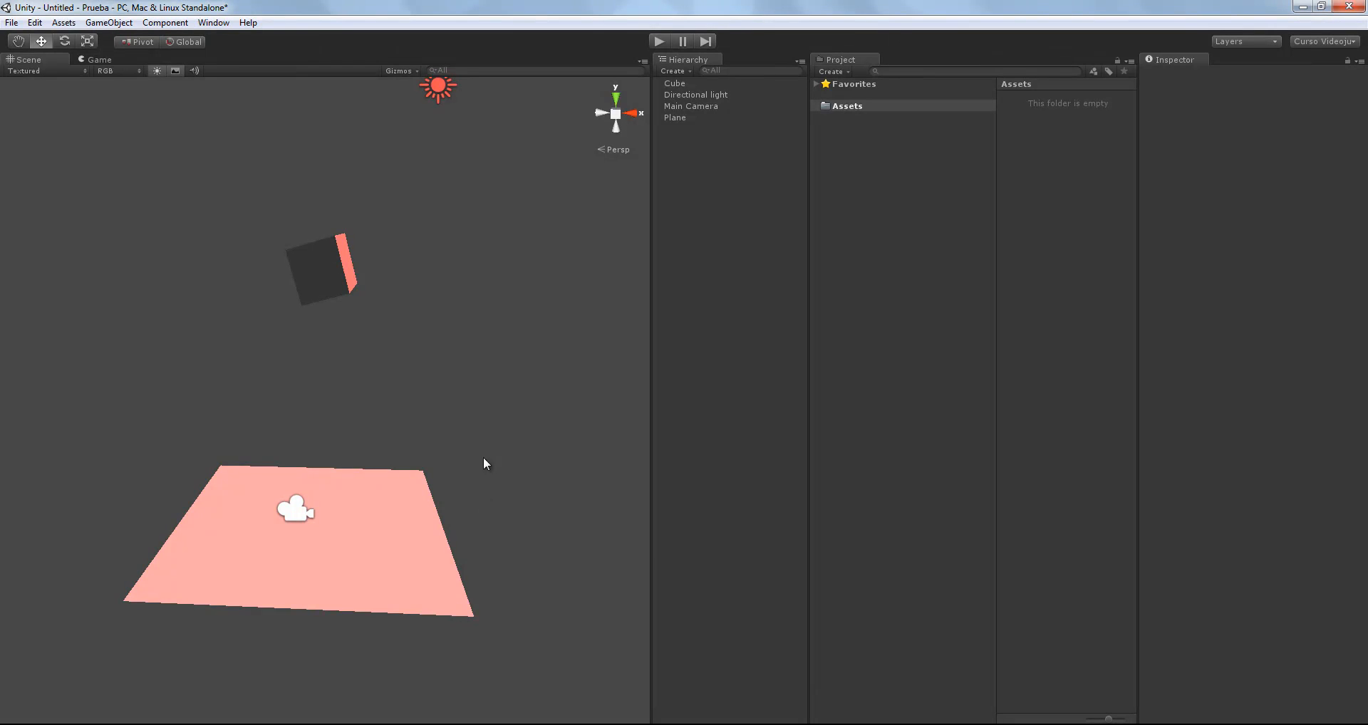
Step: Compare the object arrangement in the Scene view with the main camera's Game view, and return to the Scene view
scroll(504, 595, "up", 1)
scroll(504, 600, "down", 2)
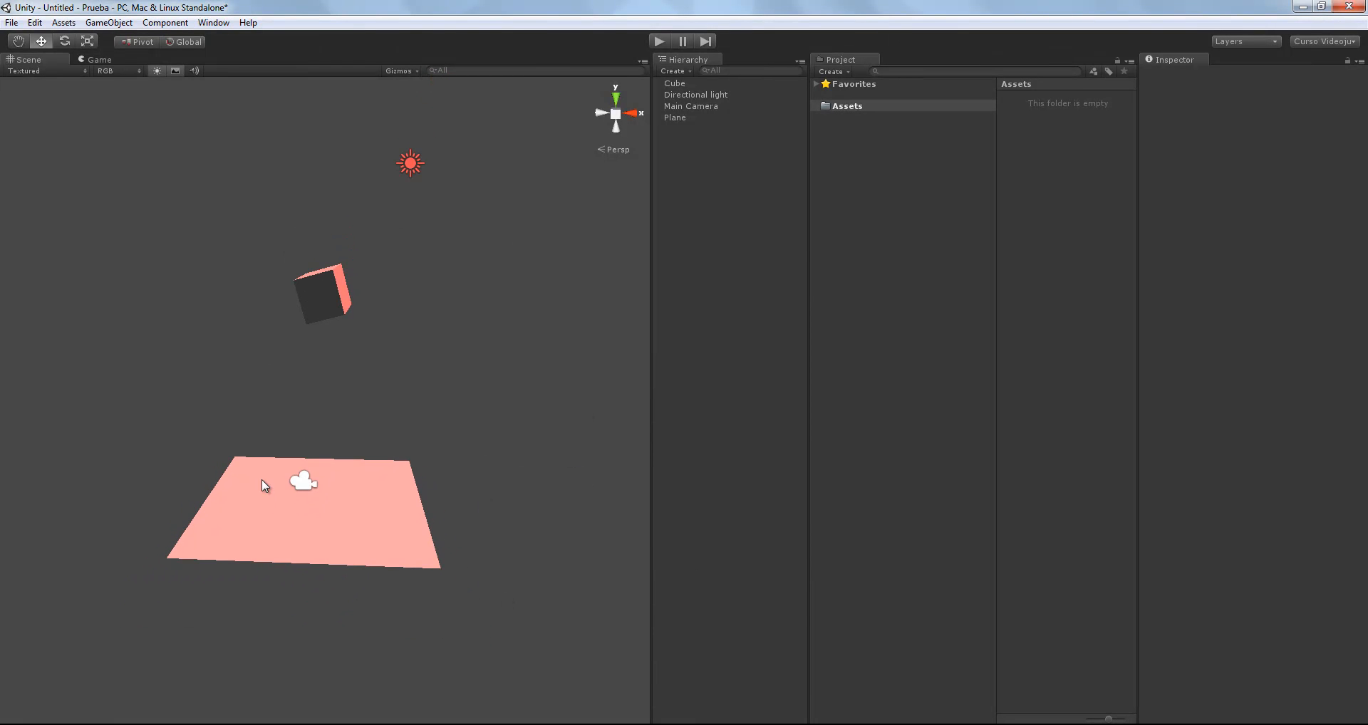
middle_click_drag(208, 353, 225, 411)
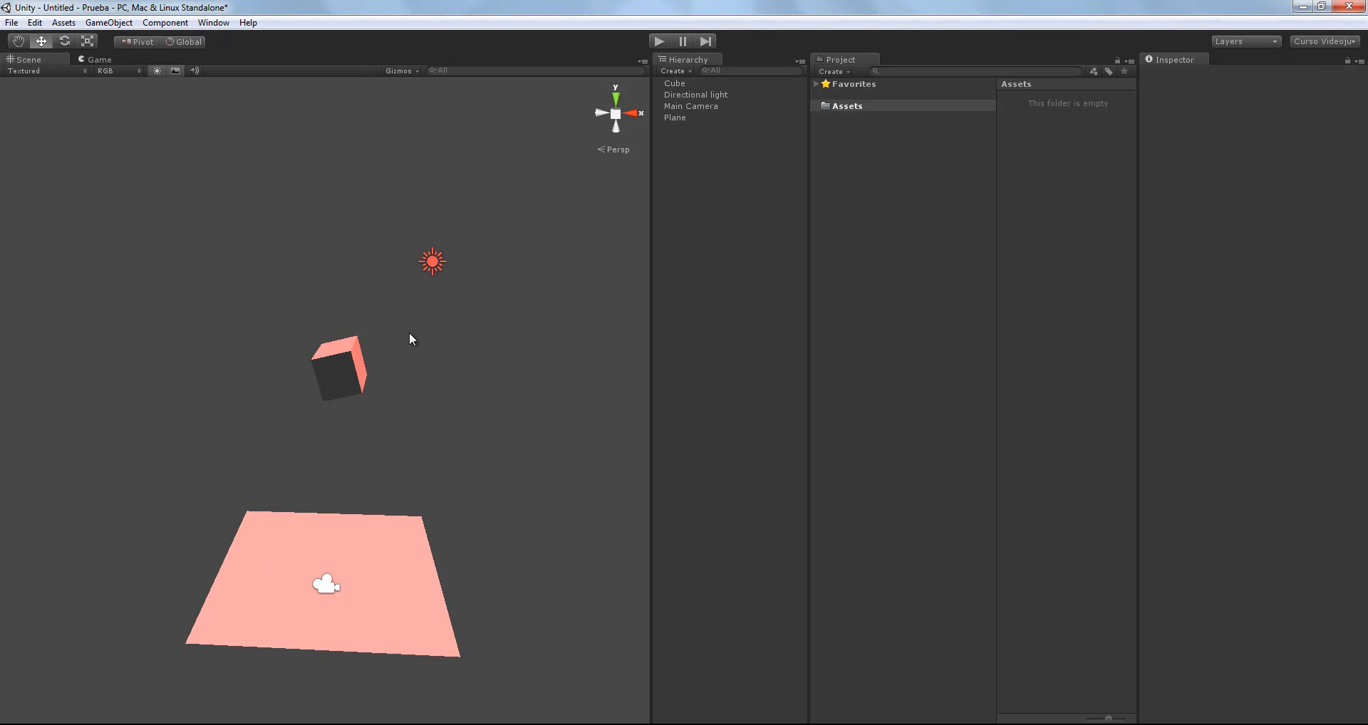
left_click_drag(216, 423, 233, 384, "alt")
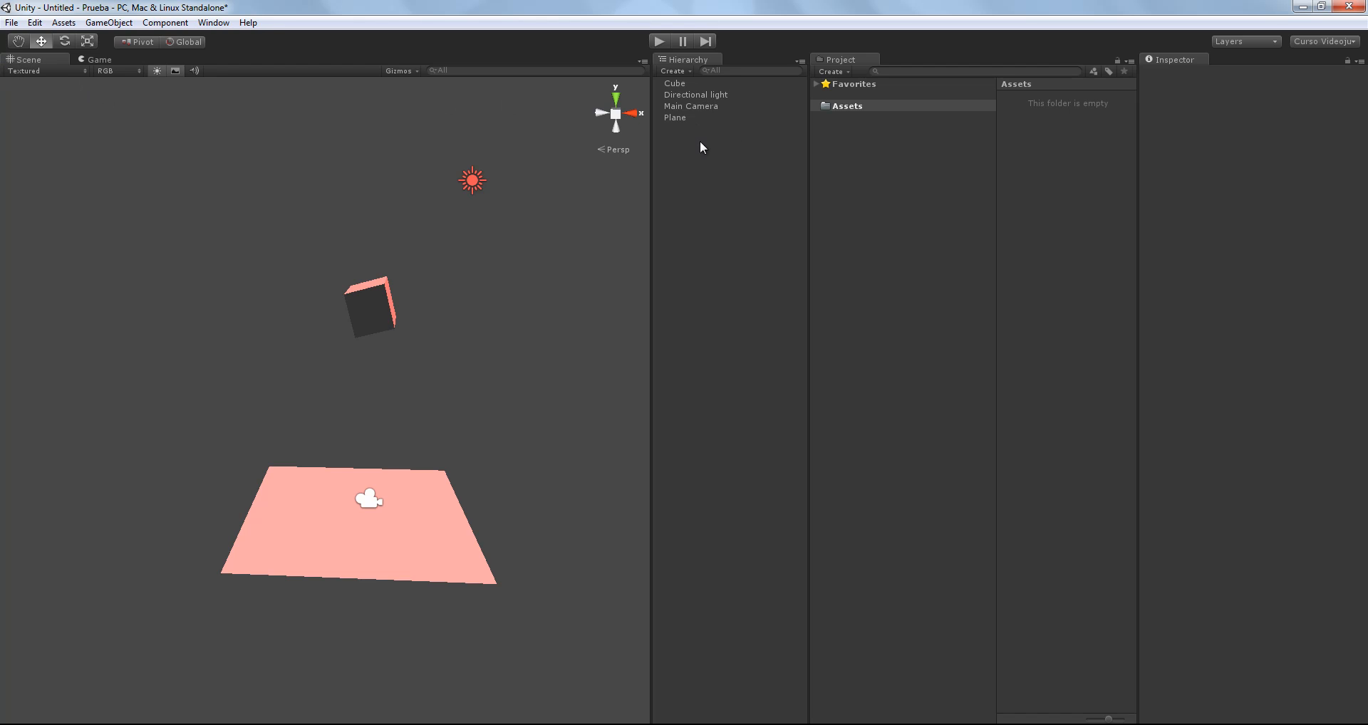
left_click(92, 59)
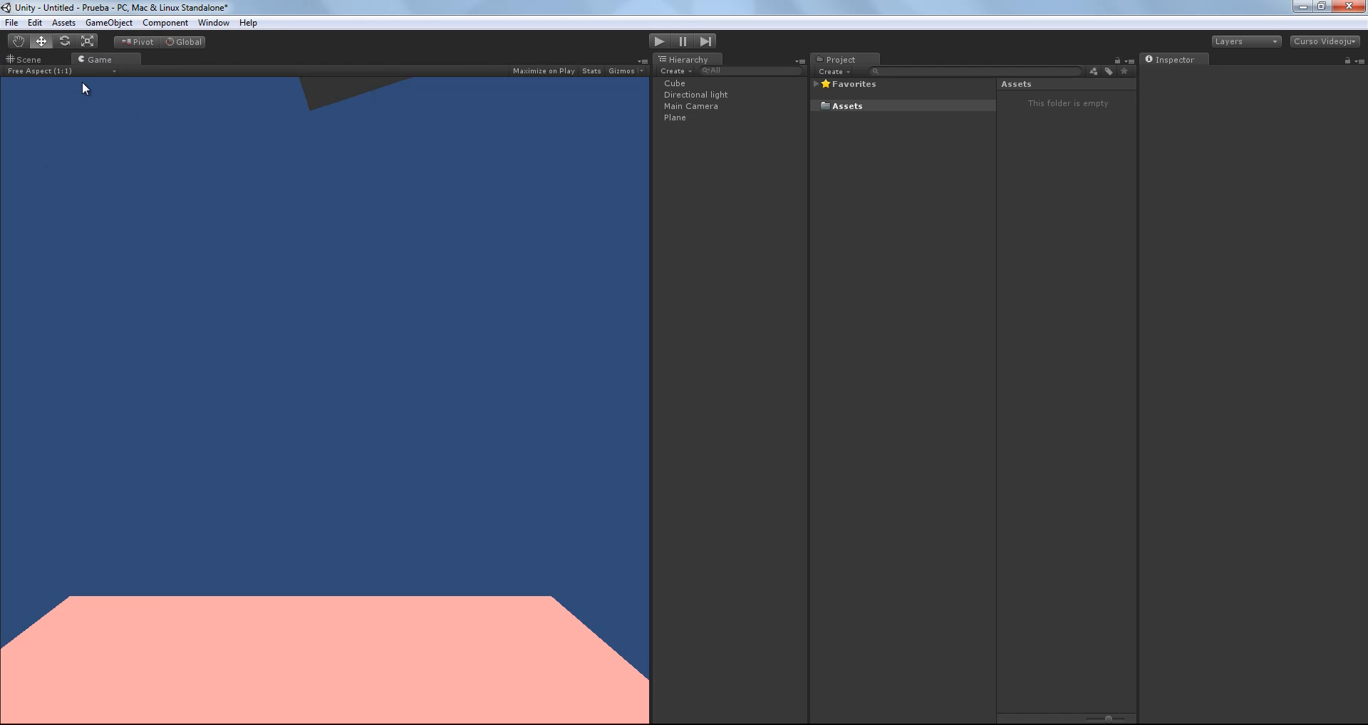
left_click(26, 57)
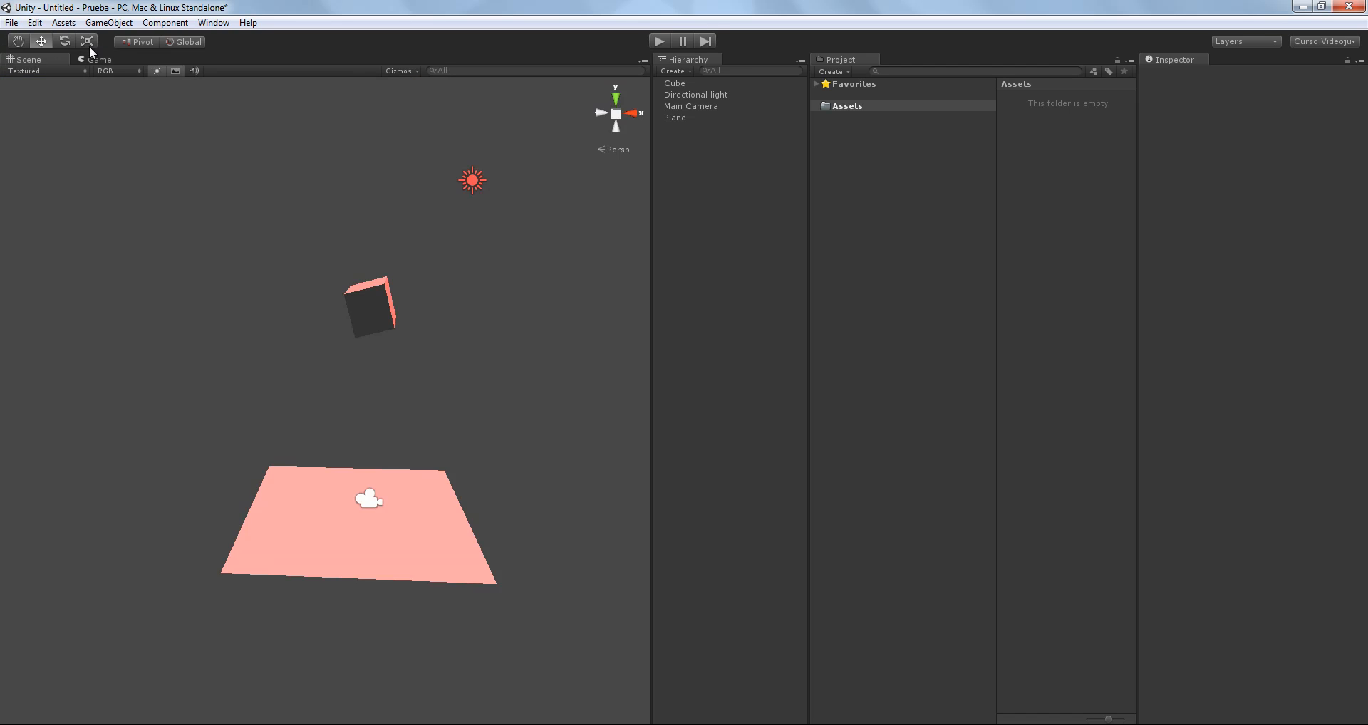